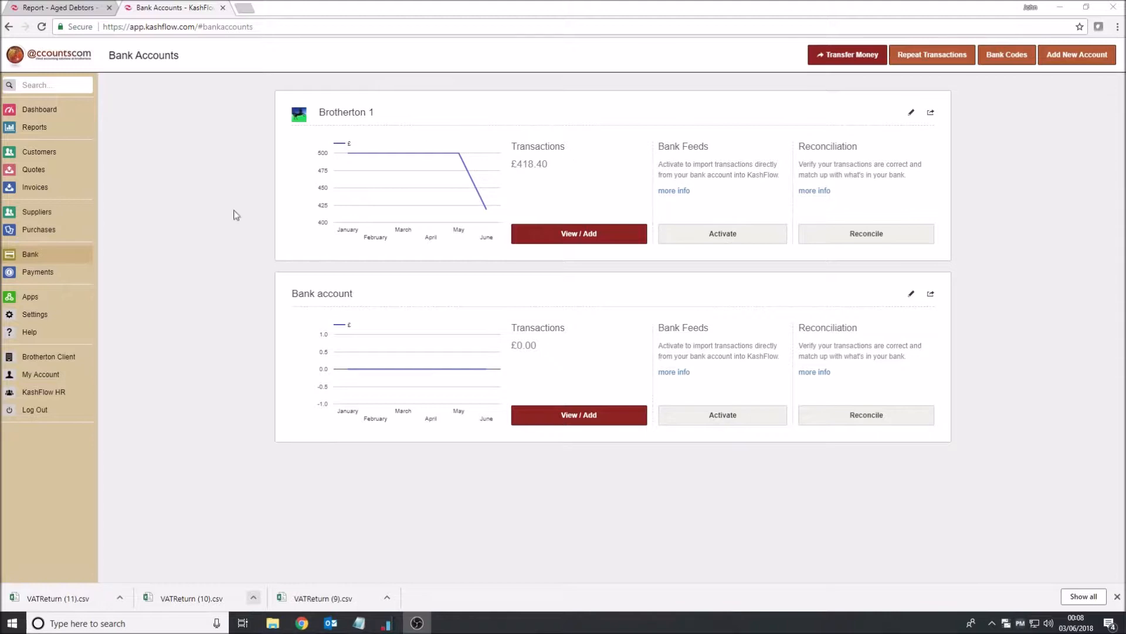
Review the dashboard, the bank accounts overview and the transactions of the Brotherton 1 account
{"action": "left_click", "coordinate": [45, 116]}
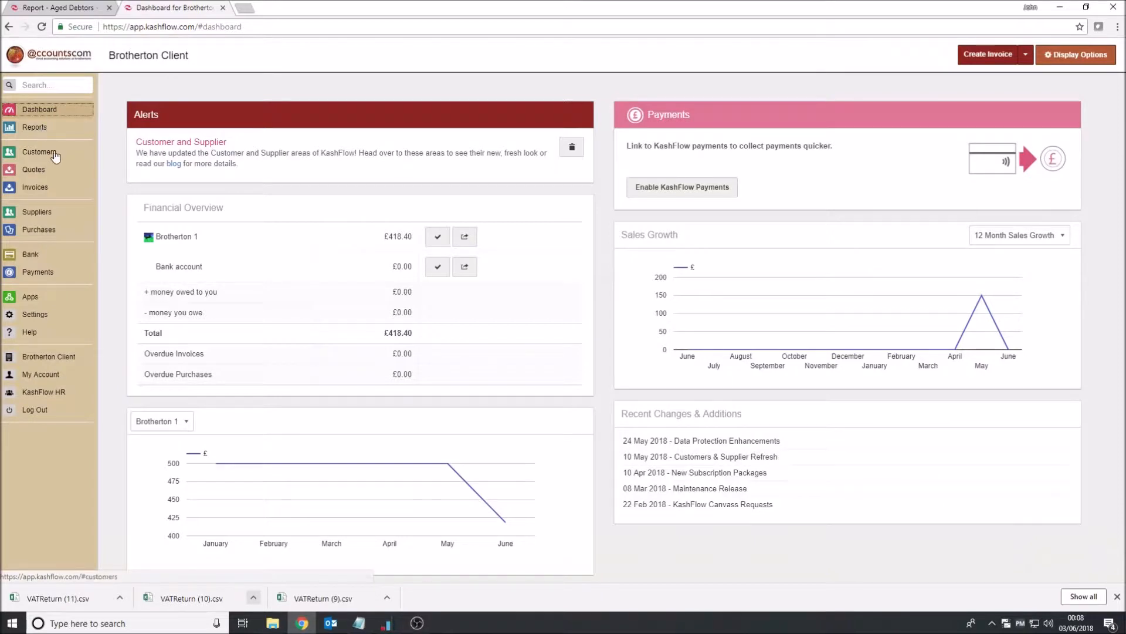
{"action": "left_click", "coordinate": [29, 253]}
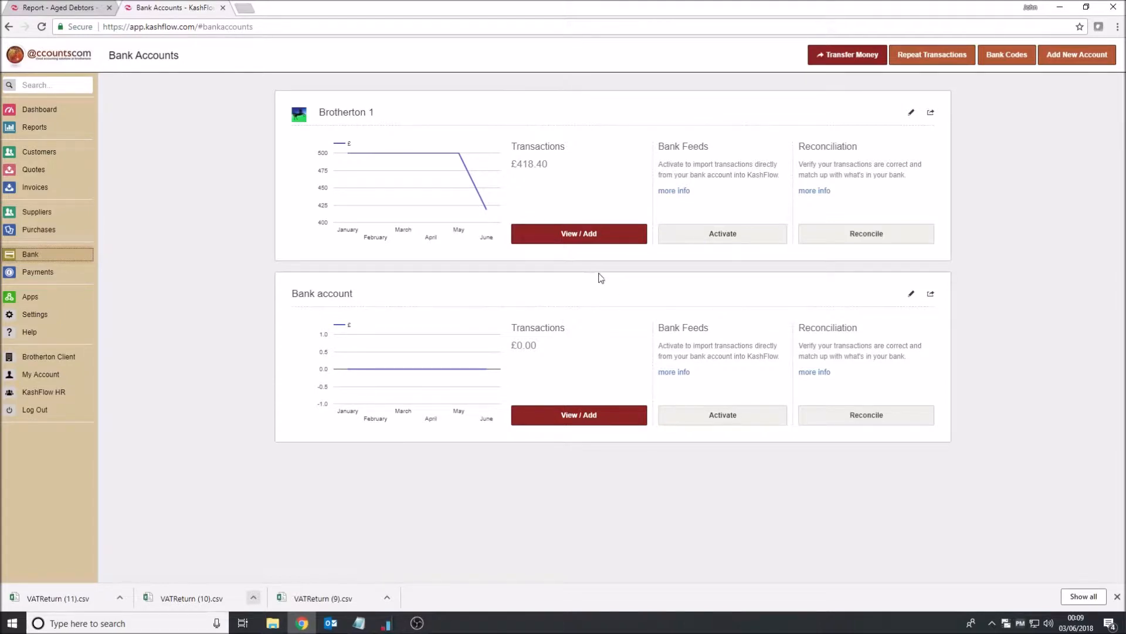
{"action": "left_click", "coordinate": [553, 234]}
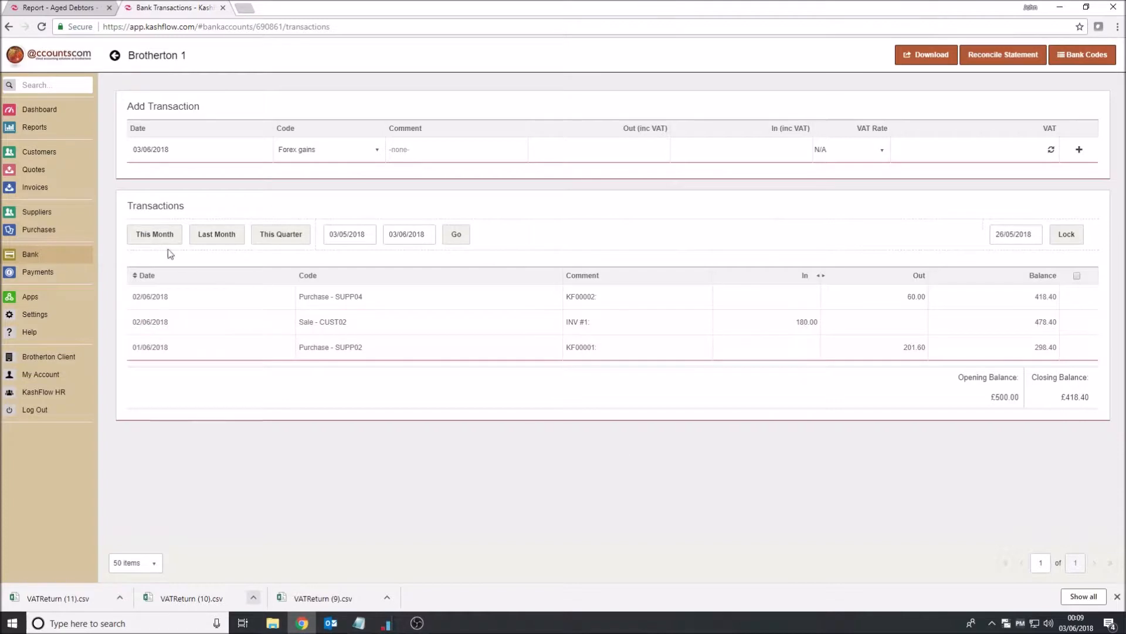
{"action": "left_click", "coordinate": [44, 260]}
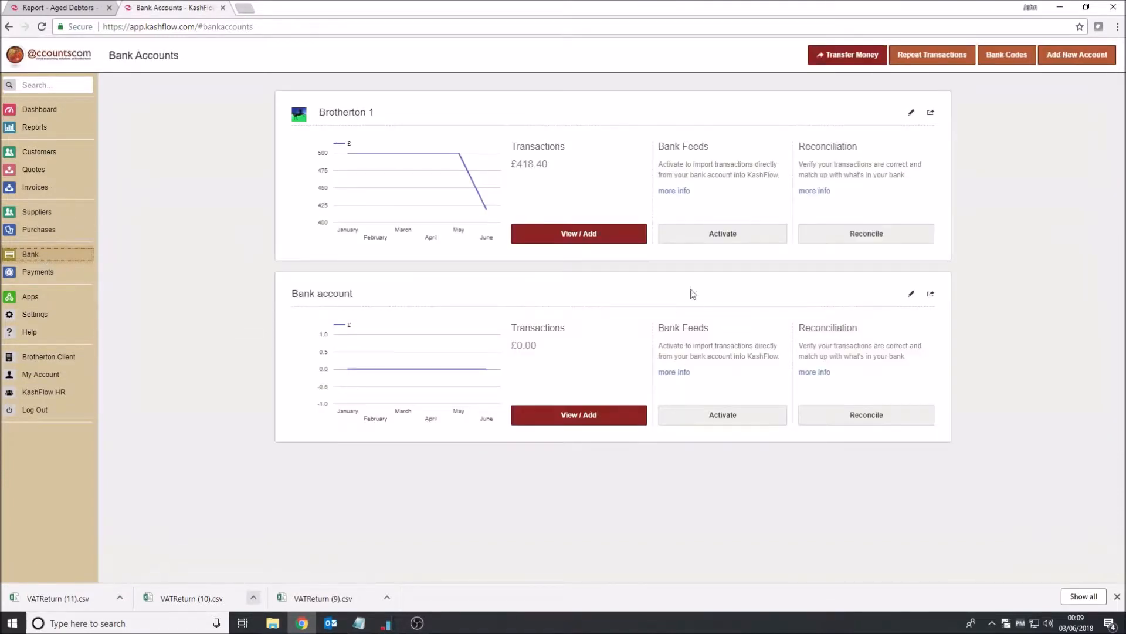
{"action": "left_click", "coordinate": [596, 239]}
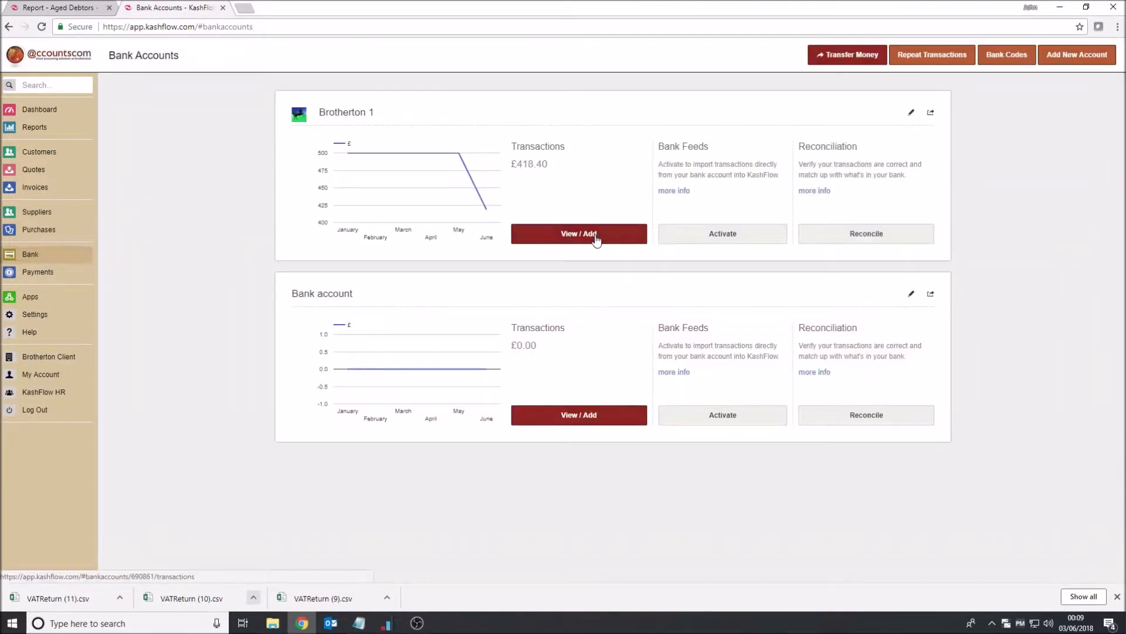
{"action": "left_click", "coordinate": [33, 258]}
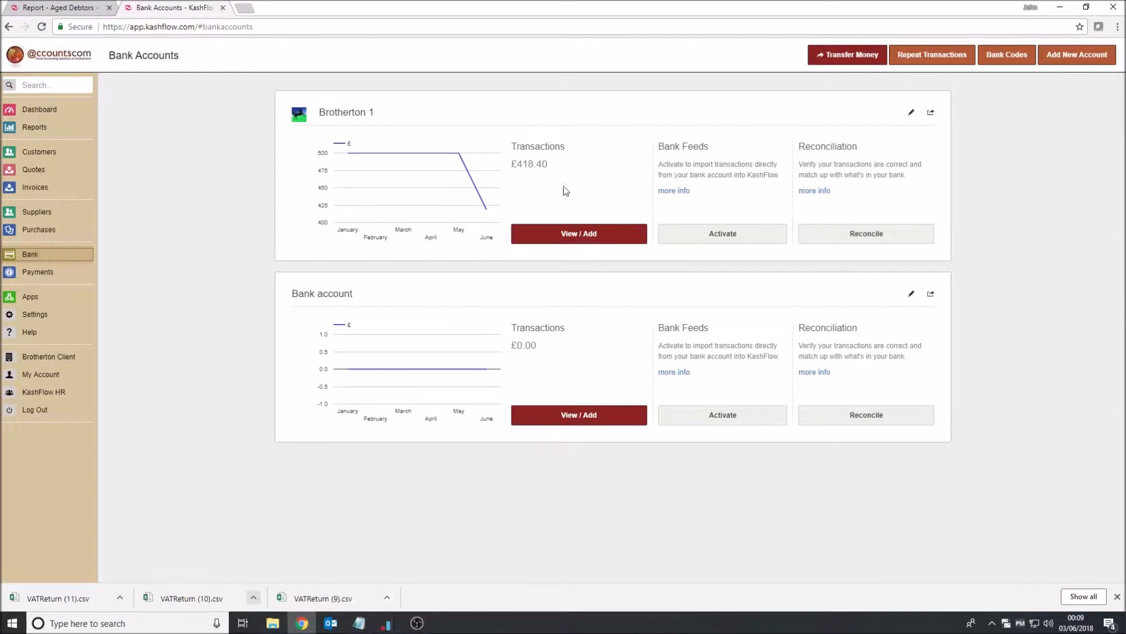
Look at the bank feed import options and the reconciliation start page for the Brotherton 1 account
{"action": "left_click", "coordinate": [723, 234]}
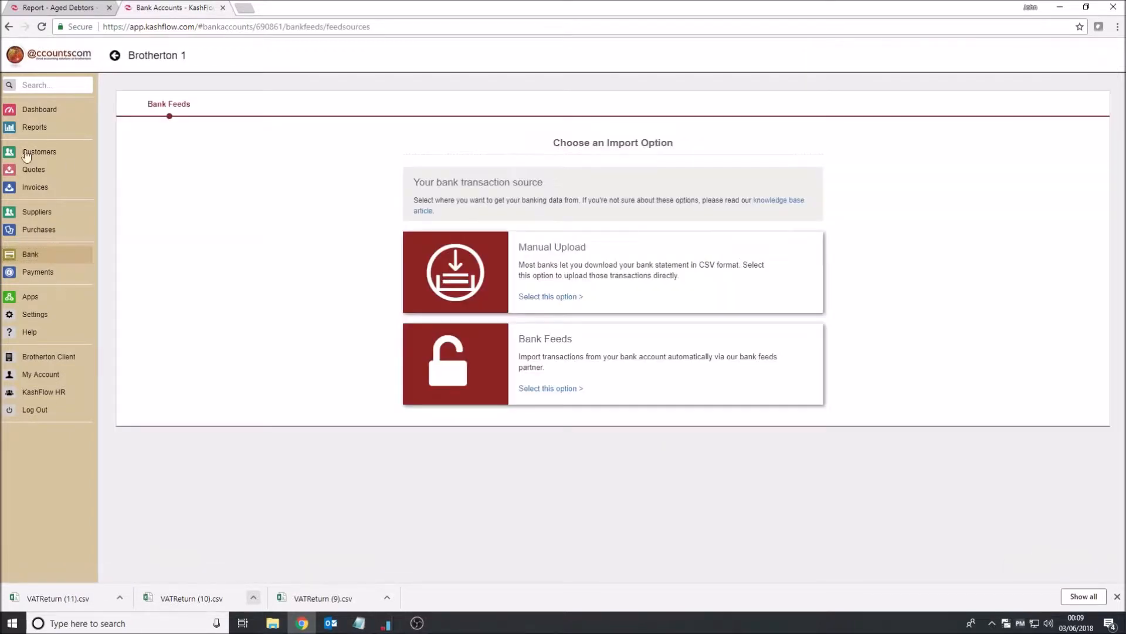
{"action": "left_click", "coordinate": [9, 27]}
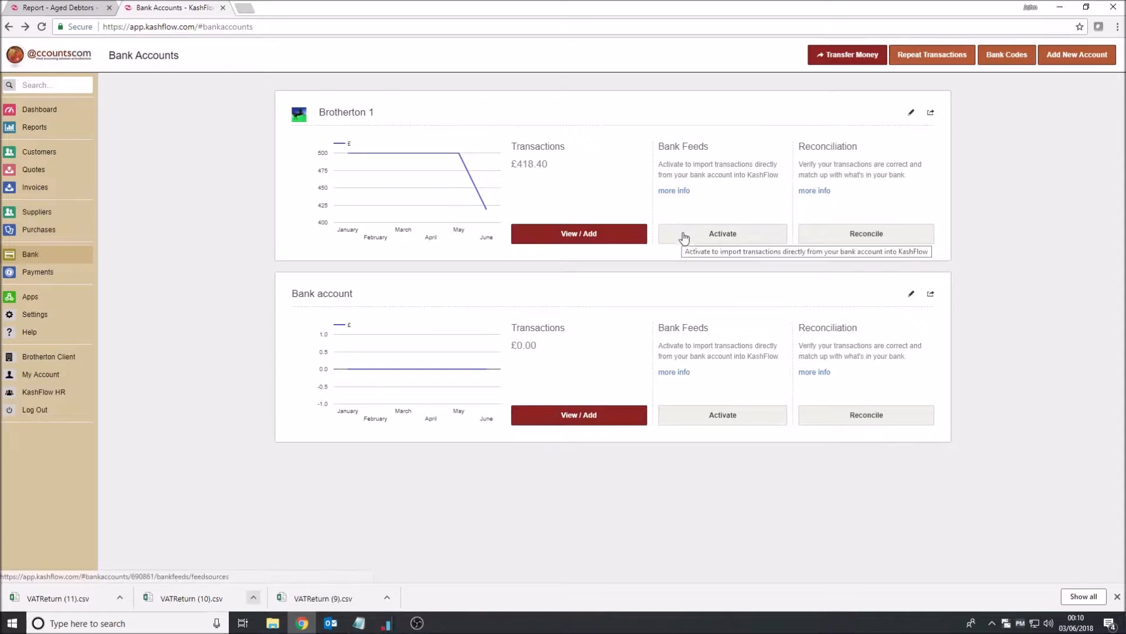
{"action": "left_click", "coordinate": [872, 238]}
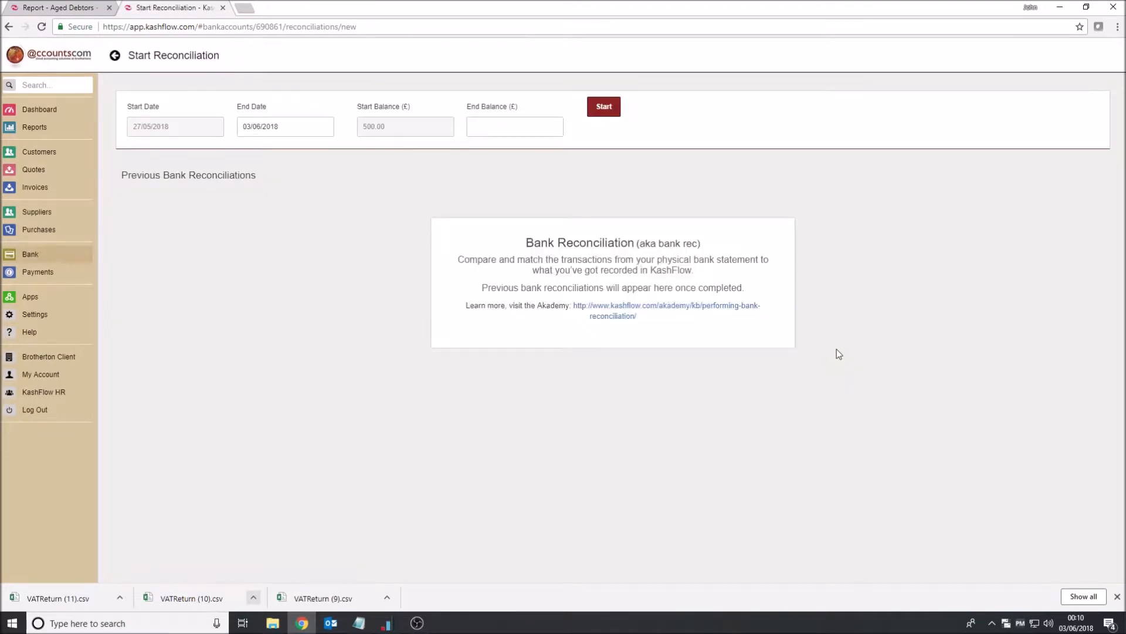
{"action": "left_click", "coordinate": [9, 27]}
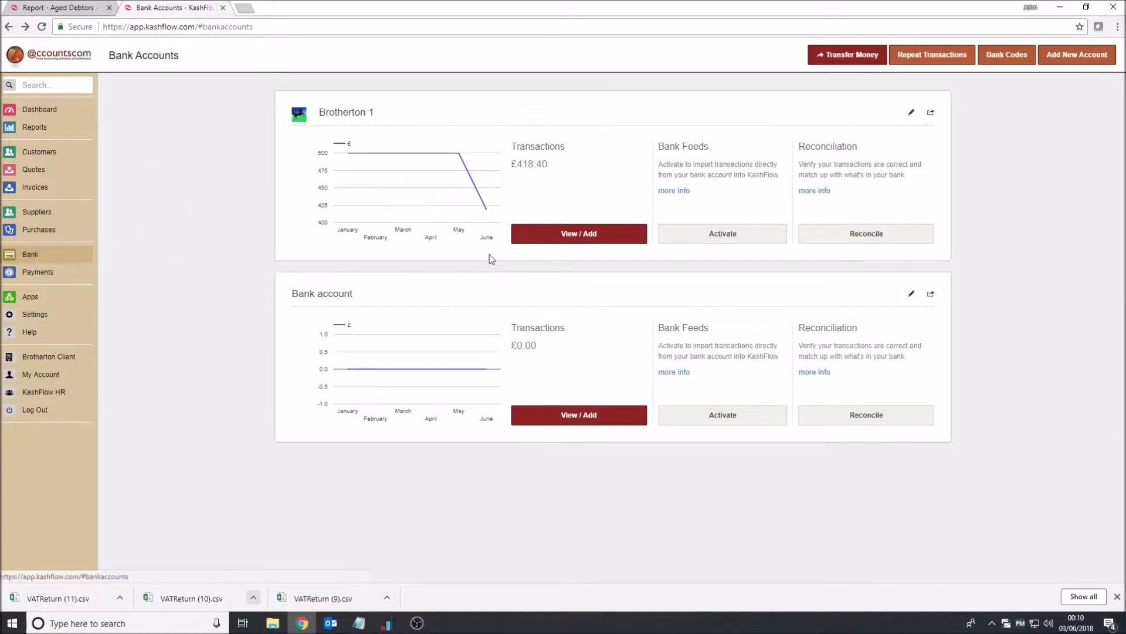
Filter the Brotherton 1 transactions to show those from 01/02/2018 up to 03/06/2018
{"action": "left_click", "coordinate": [575, 237]}
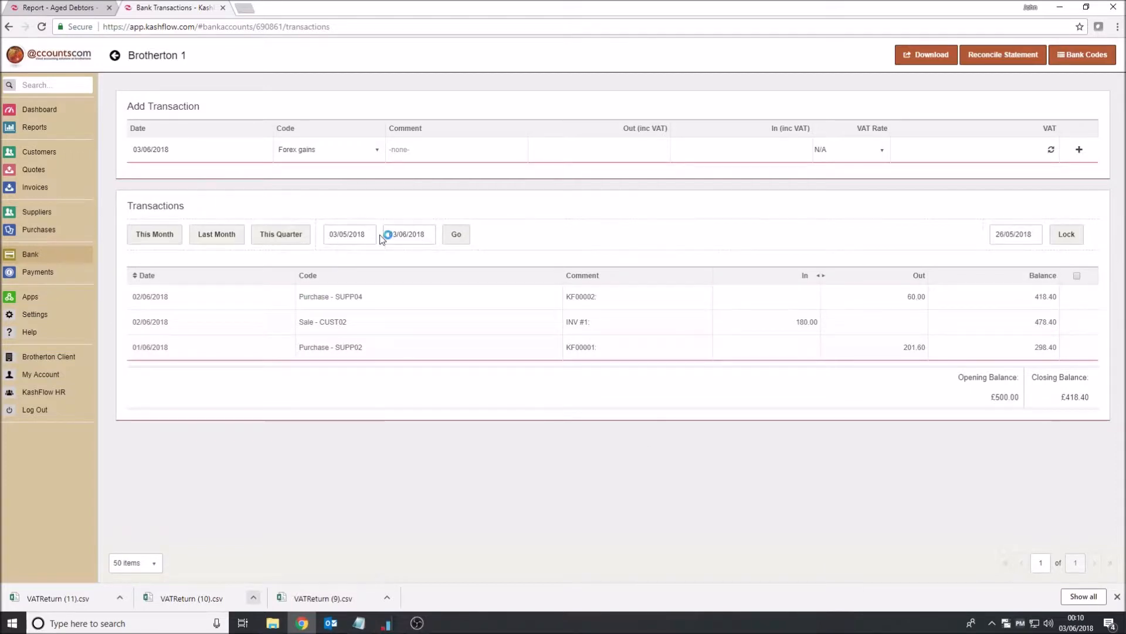
{"action": "left_click", "coordinate": [357, 235]}
{"action": "left_click", "coordinate": [380, 254]}
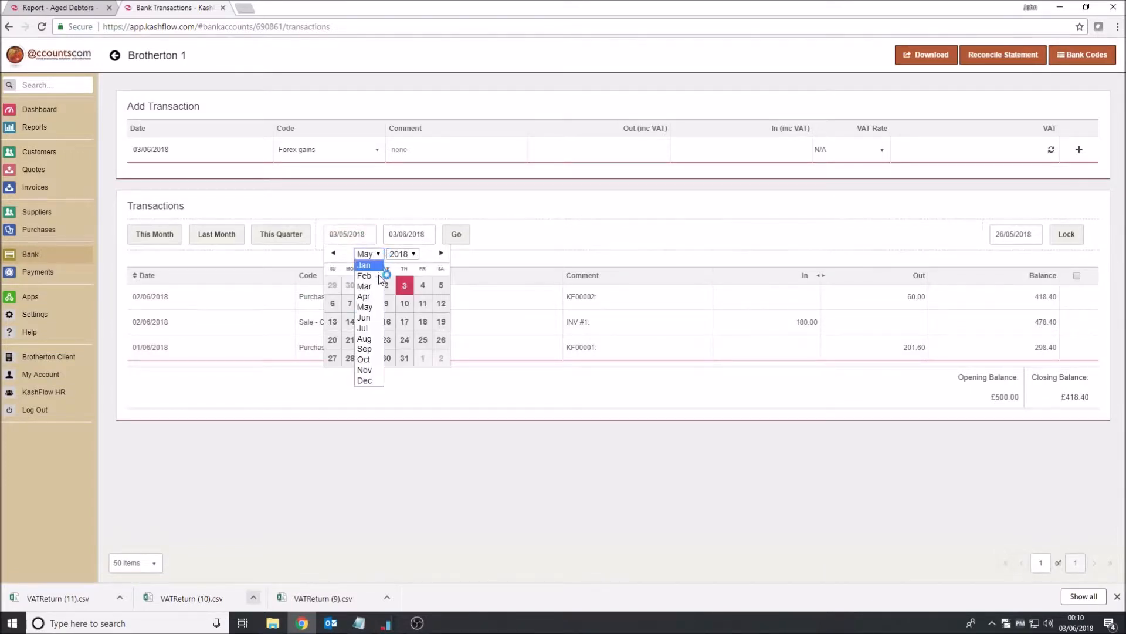
{"action": "left_click", "coordinate": [370, 278]}
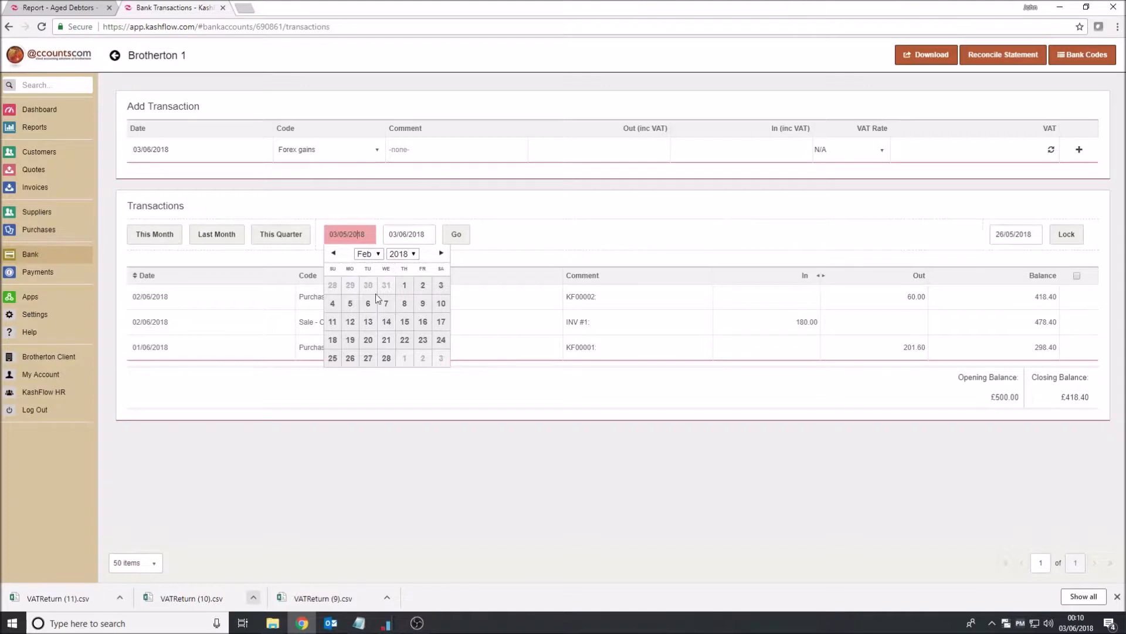
{"action": "left_click", "coordinate": [404, 286]}
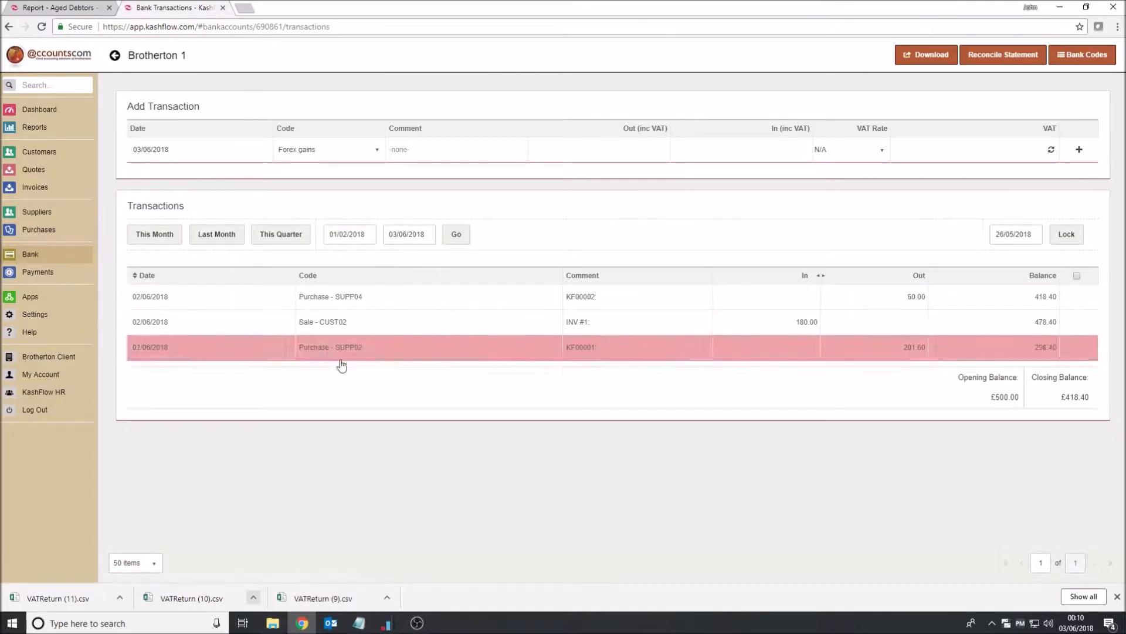
{"action": "left_click", "coordinate": [455, 234]}
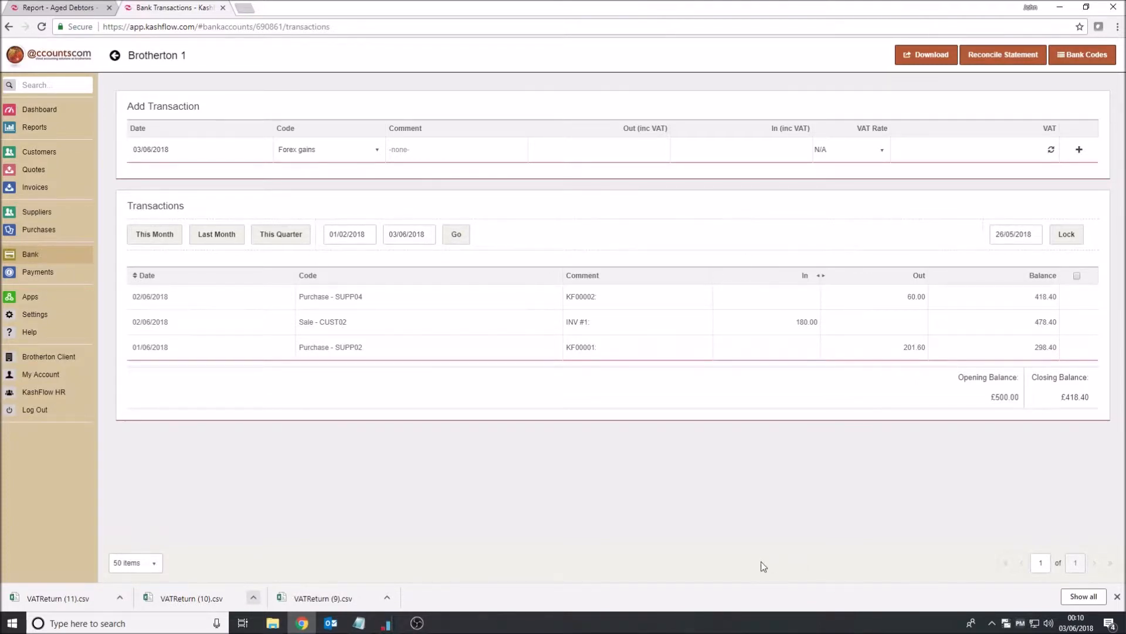
View the account's transactions for this month, last month and this quarter
{"action": "left_click", "coordinate": [164, 237]}
{"action": "left_click", "coordinate": [203, 237]}
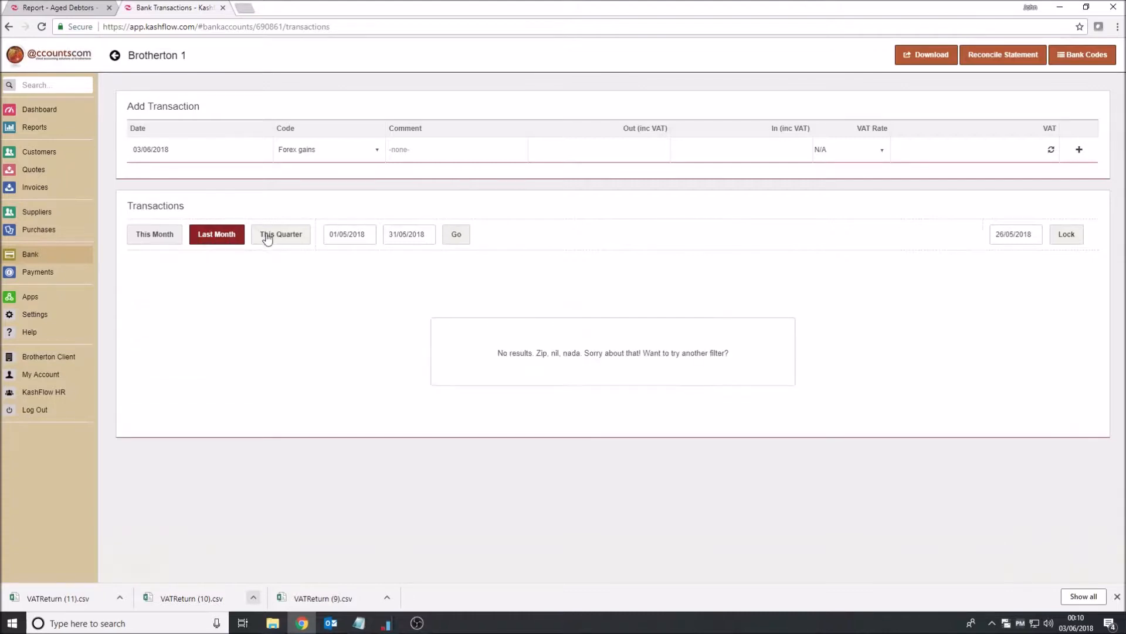
{"action": "left_click", "coordinate": [264, 235]}
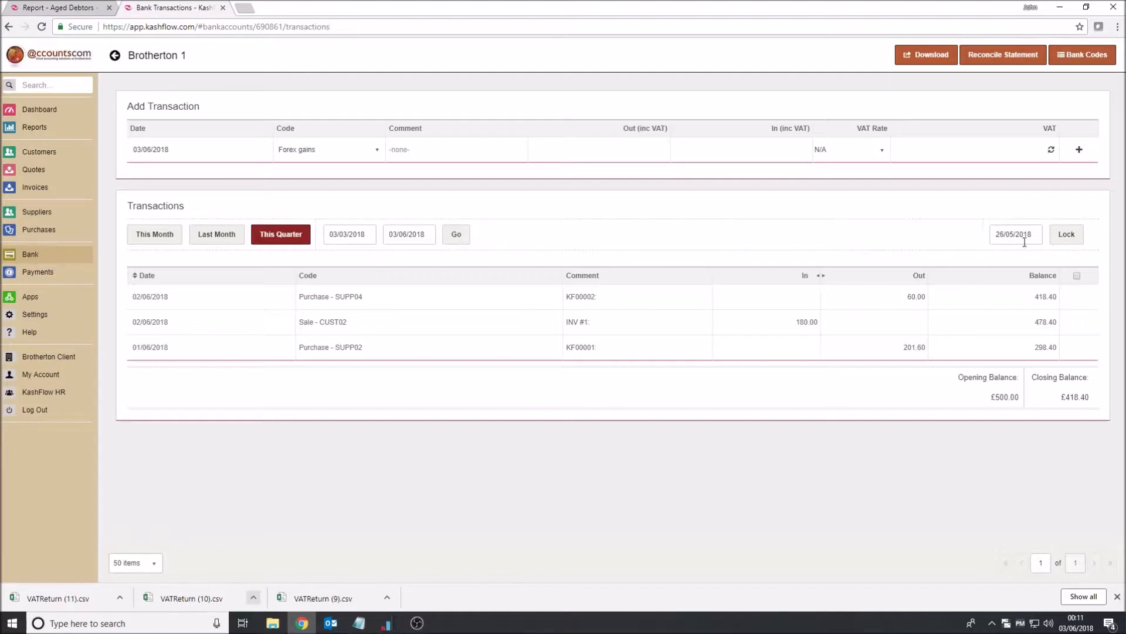
Lock the Brotherton 1 transactions at 26/05/2018 and release the lock again
{"action": "left_click", "coordinate": [1062, 240]}
{"action": "left_click", "coordinate": [1063, 237]}
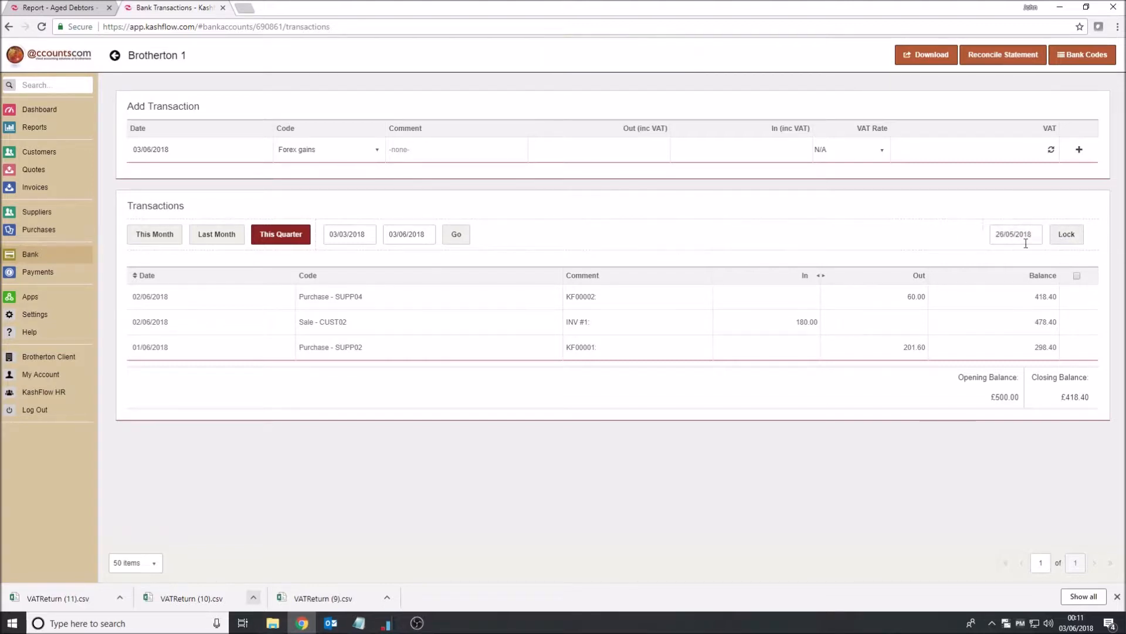
{"action": "left_click", "coordinate": [1066, 236]}
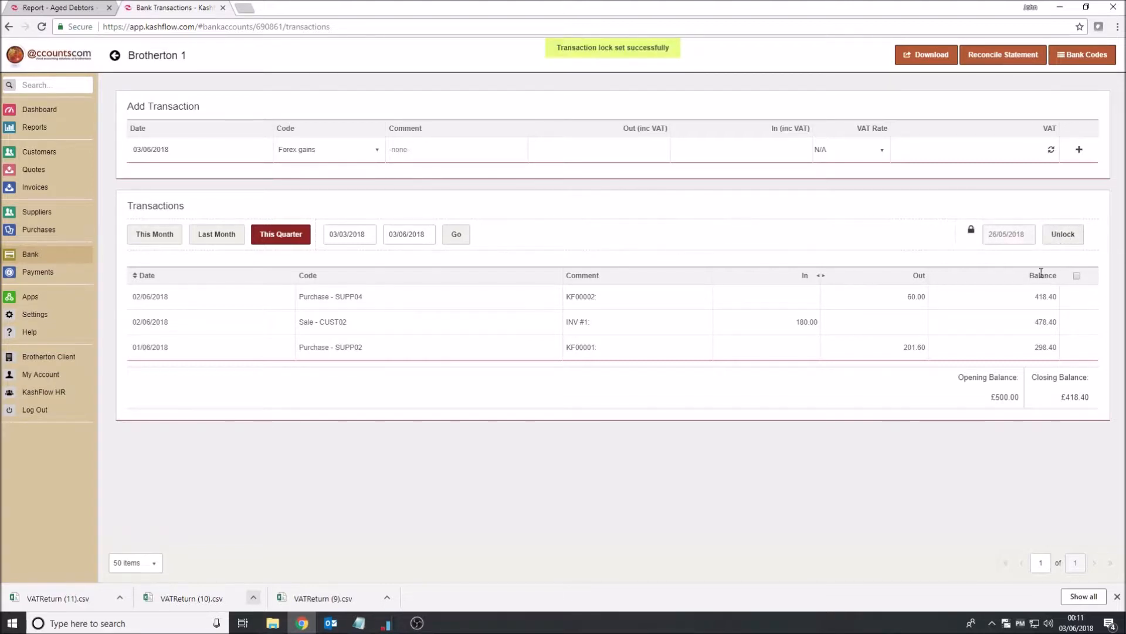
{"action": "left_click", "coordinate": [1063, 234]}
Set the transaction lock date to 01/01/2018
{"action": "left_click", "coordinate": [1014, 234]}
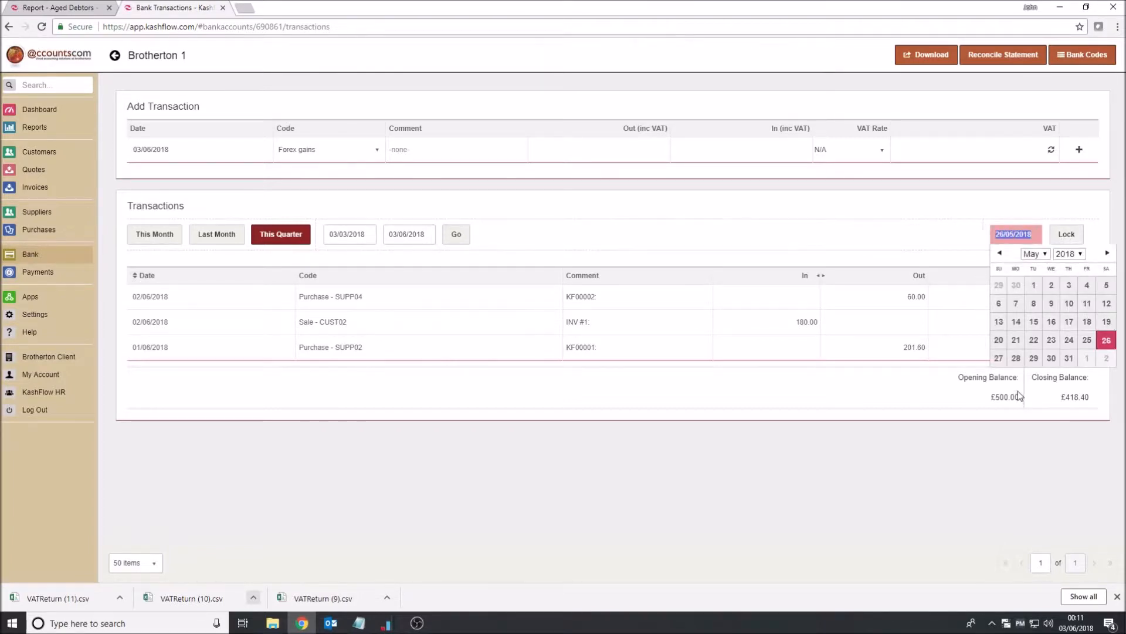
{"action": "left_click", "coordinate": [1046, 255]}
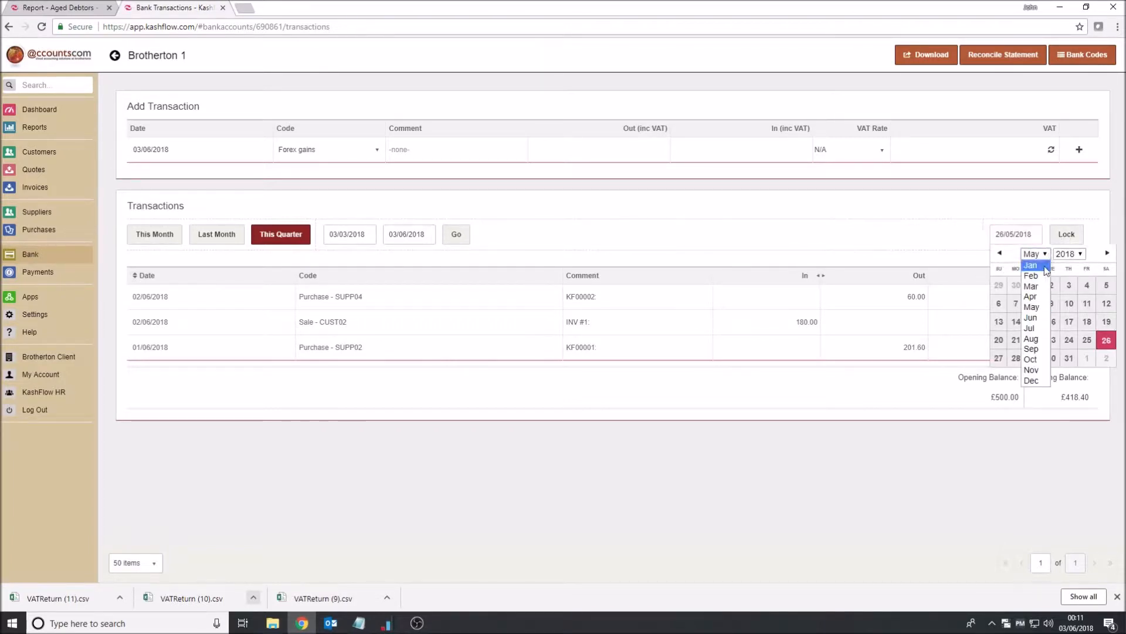
{"action": "left_click", "coordinate": [1035, 269]}
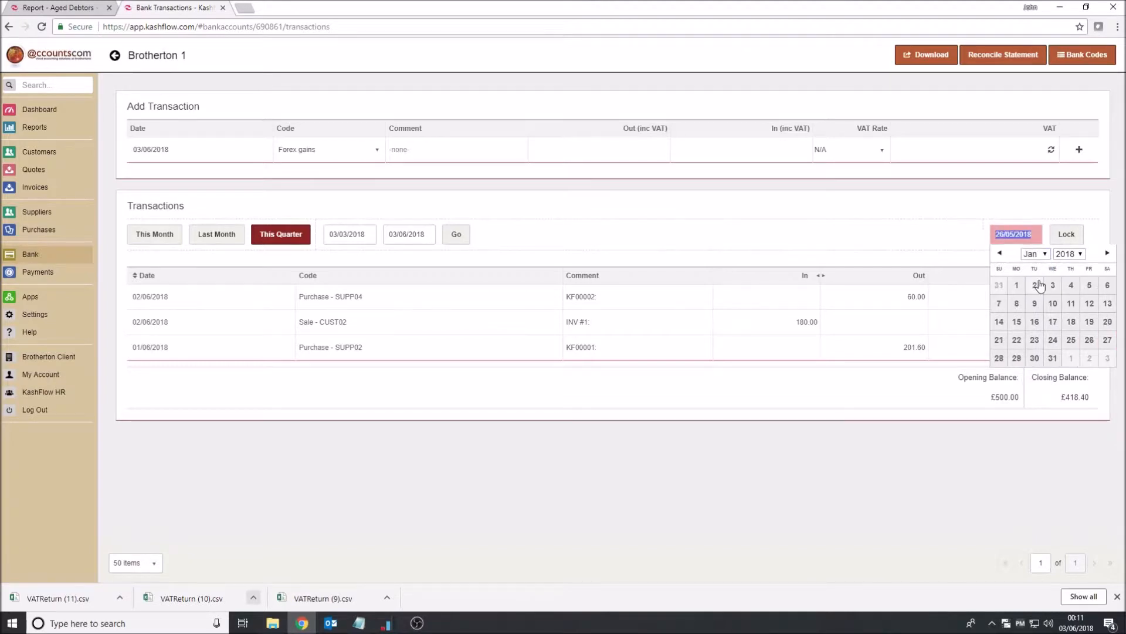
{"action": "left_click", "coordinate": [1016, 287]}
Set the lock date to 31/12/2017 and lock the Brotherton 1 transactions
{"action": "left_click", "coordinate": [1026, 236]}
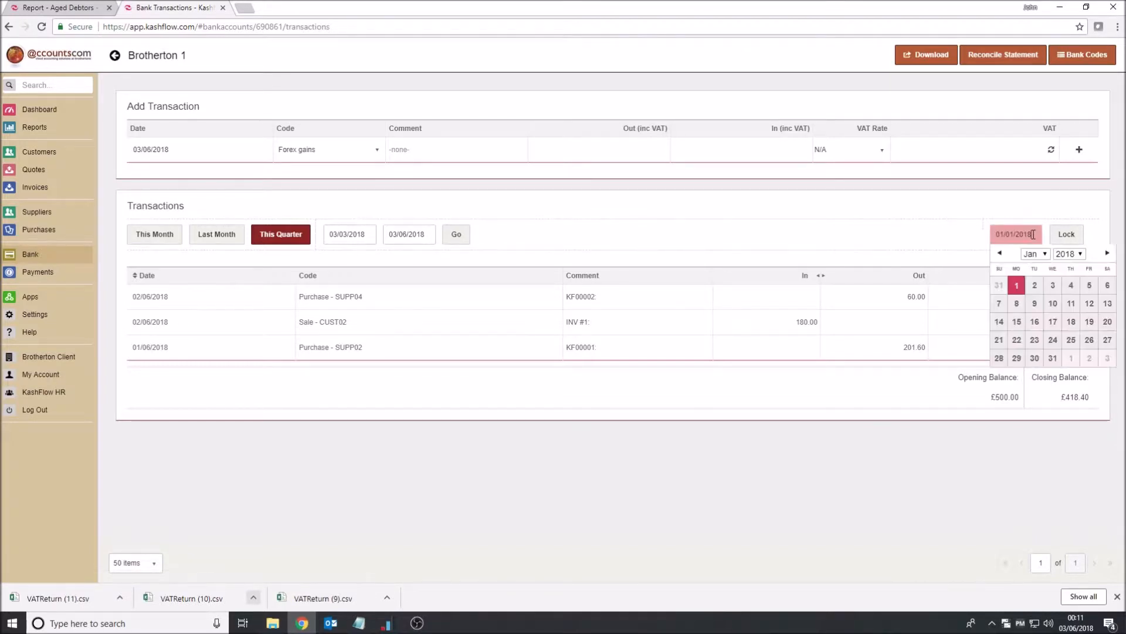
{"action": "left_click", "coordinate": [1028, 258]}
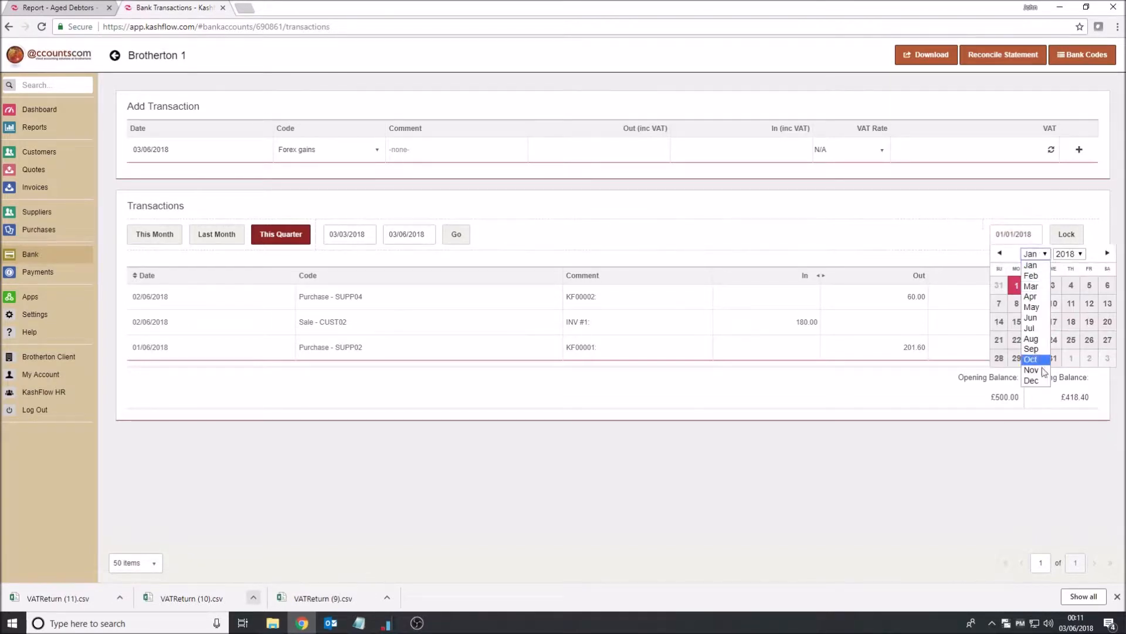
{"action": "left_click", "coordinate": [1044, 383]}
{"action": "left_click", "coordinate": [1017, 376]}
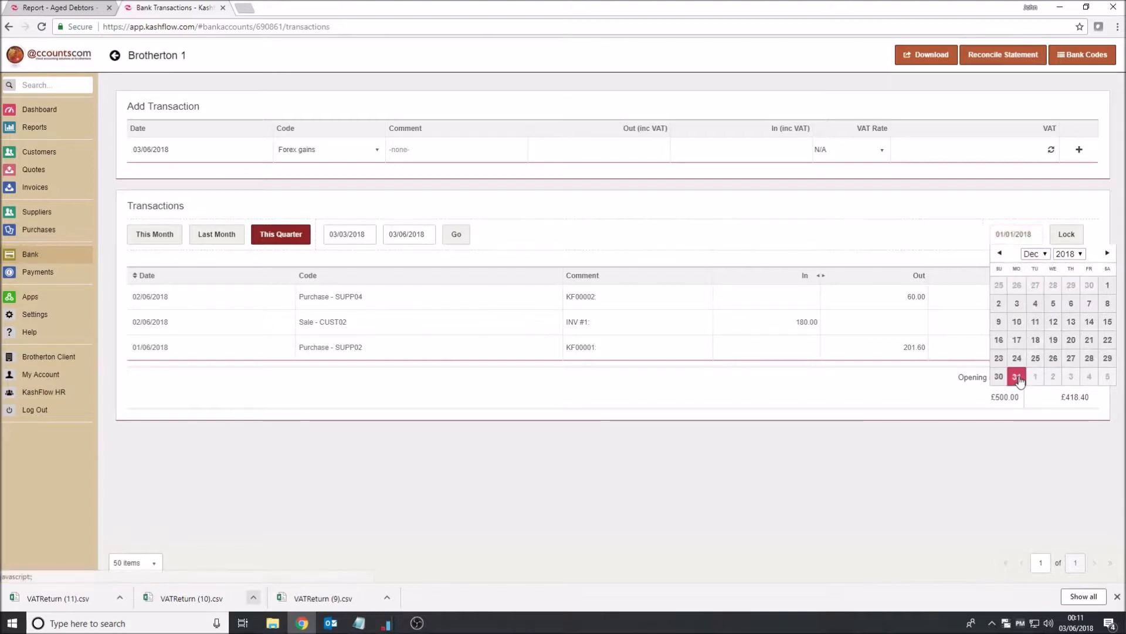
{"action": "left_click", "coordinate": [1034, 234]}
{"action": "left_click", "coordinate": [1069, 253]}
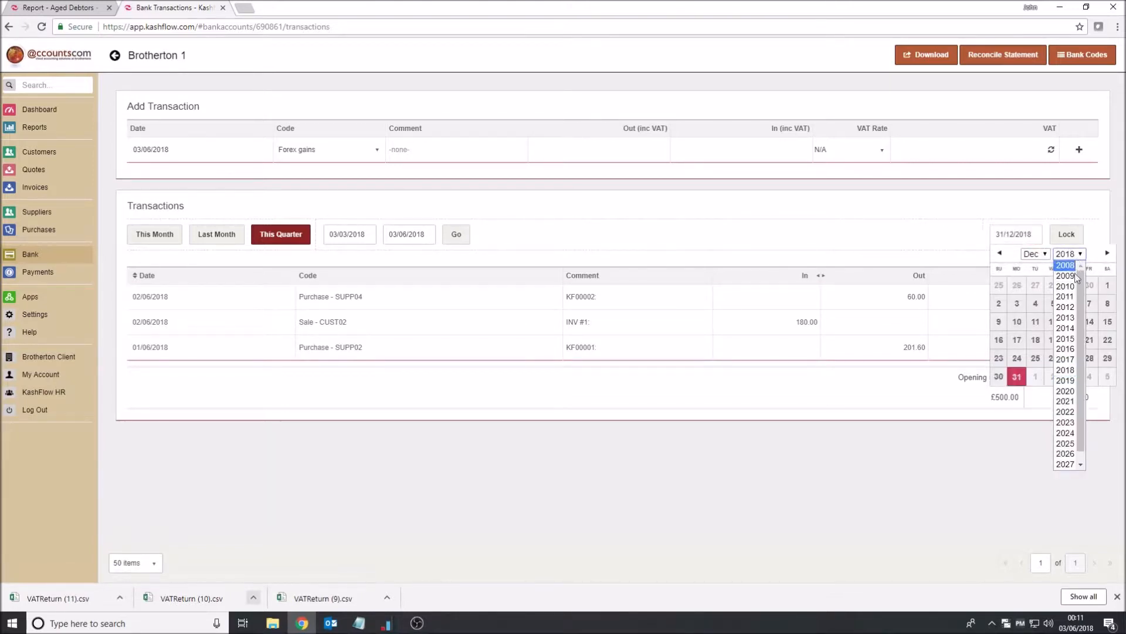
{"action": "left_click", "coordinate": [1069, 359]}
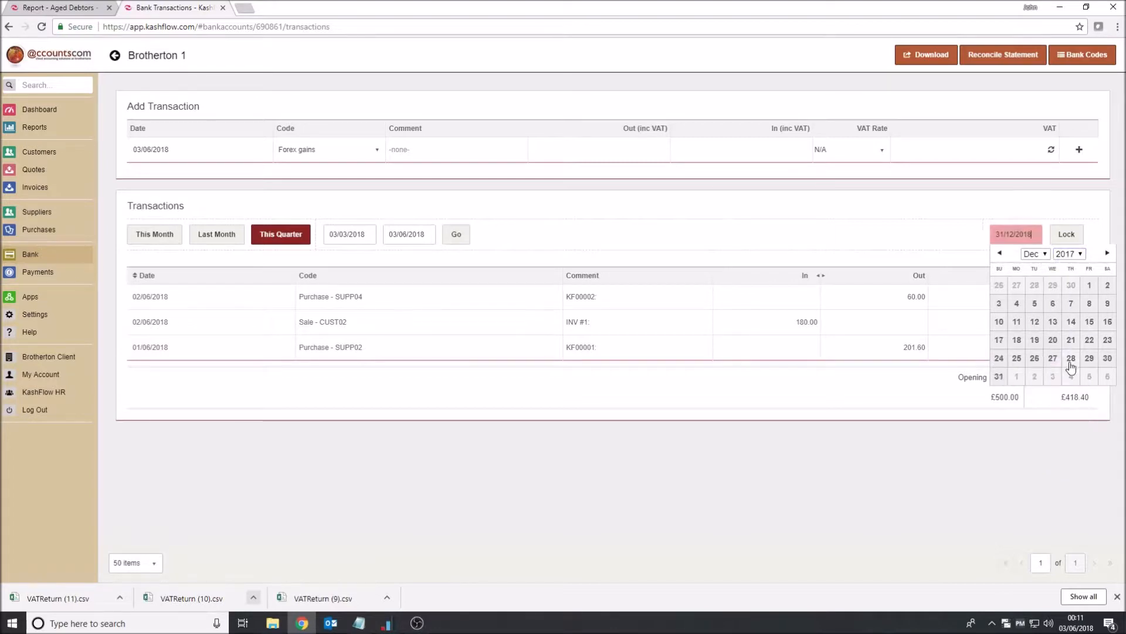
{"action": "left_click", "coordinate": [999, 377]}
{"action": "left_click", "coordinate": [1066, 234]}
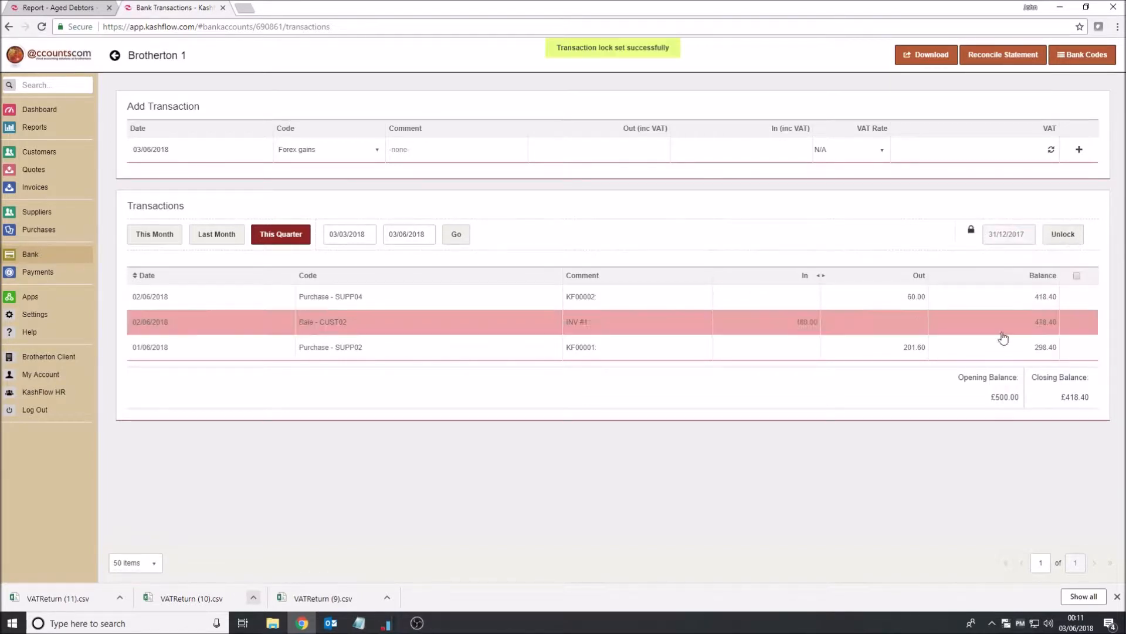
Unlock the transactions, try 20/12/2017 as the lock date, and re-lock them at 31/12/2017
{"action": "left_click", "coordinate": [1056, 234]}
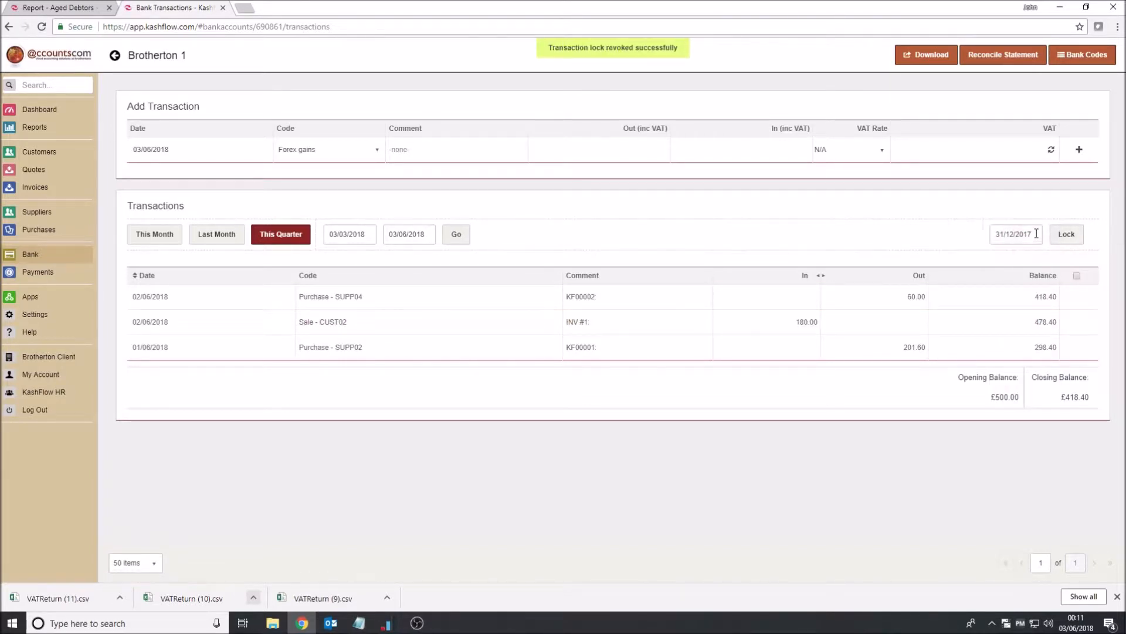
{"action": "left_click", "coordinate": [1036, 234]}
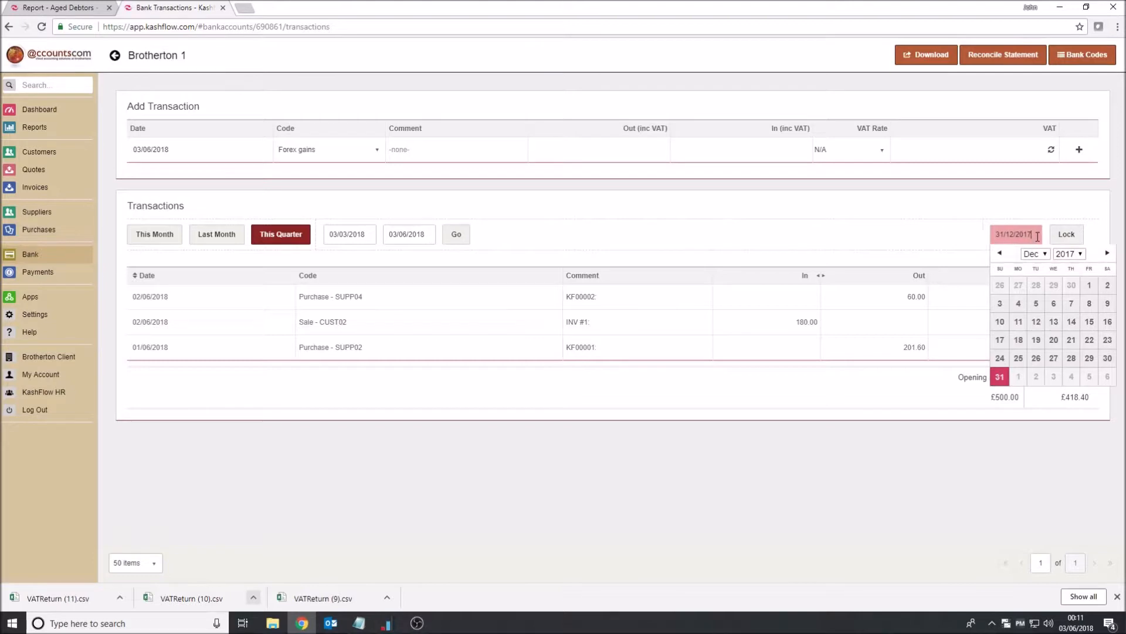
{"action": "left_click", "coordinate": [1054, 339]}
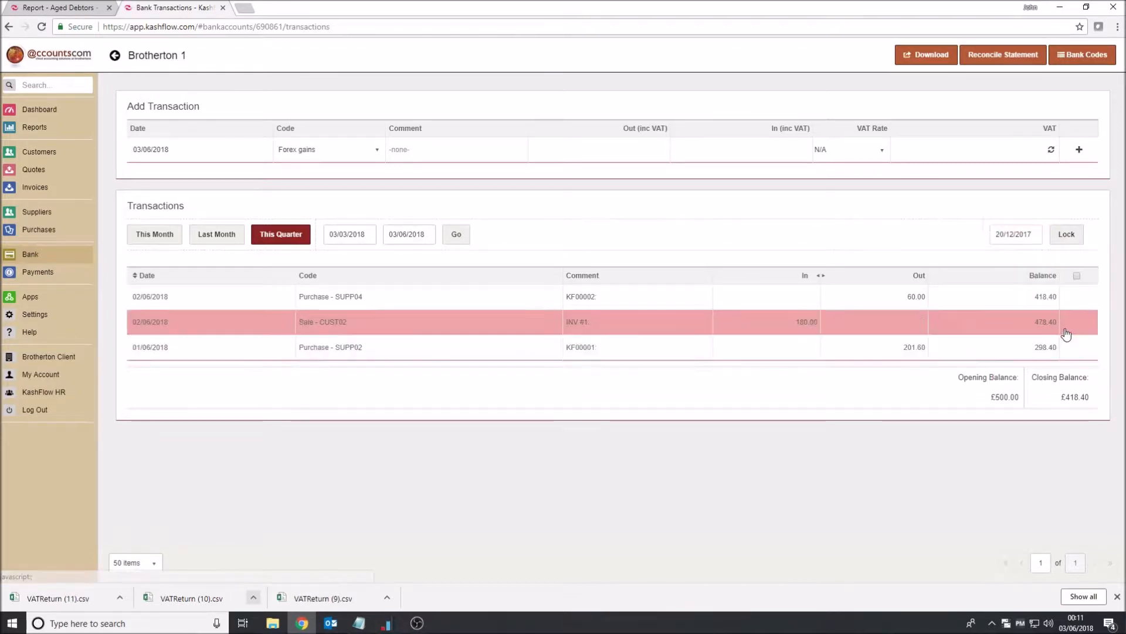
{"action": "left_click", "coordinate": [1036, 232]}
{"action": "left_click", "coordinate": [1002, 370]}
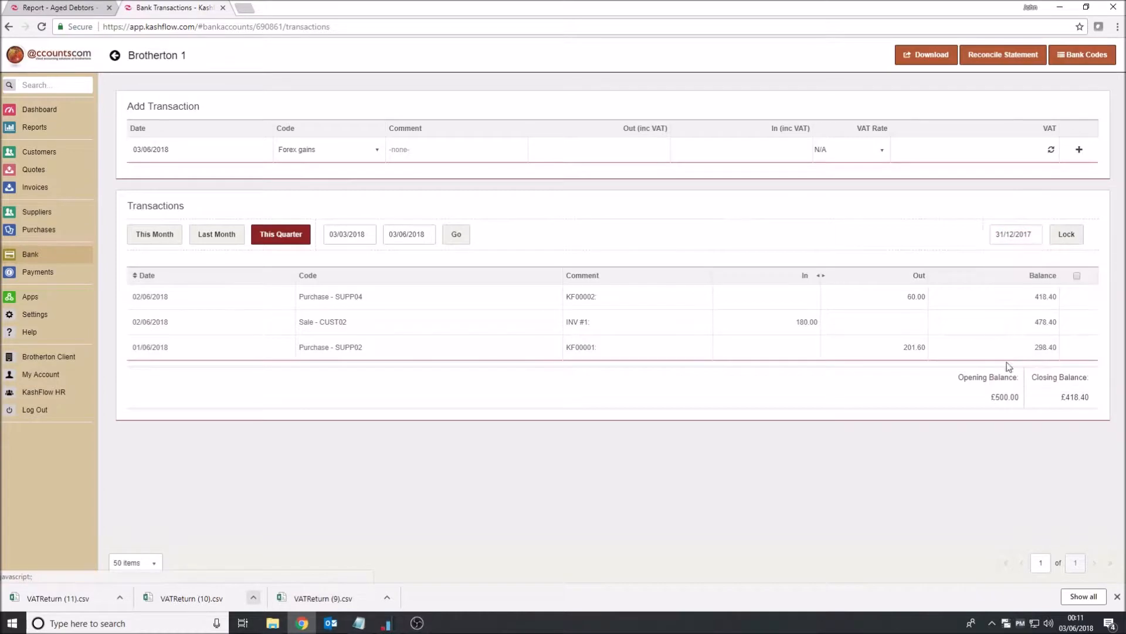
{"action": "left_click", "coordinate": [1035, 233]}
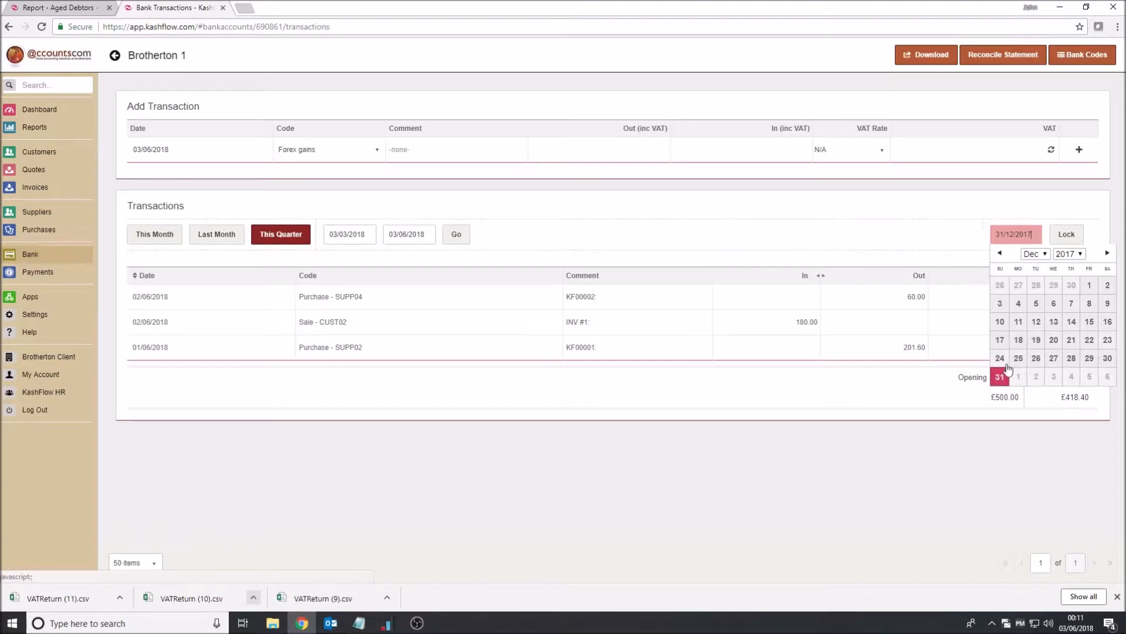
{"action": "left_click", "coordinate": [1063, 234]}
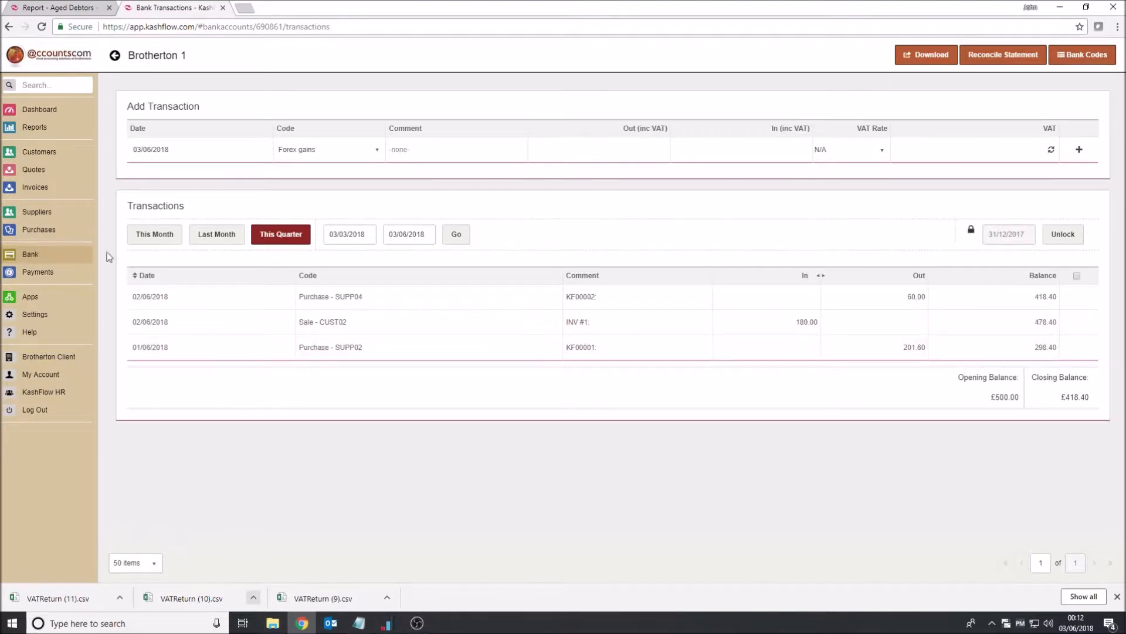
Return to the overview of all bank accounts
{"action": "left_click", "coordinate": [28, 254]}
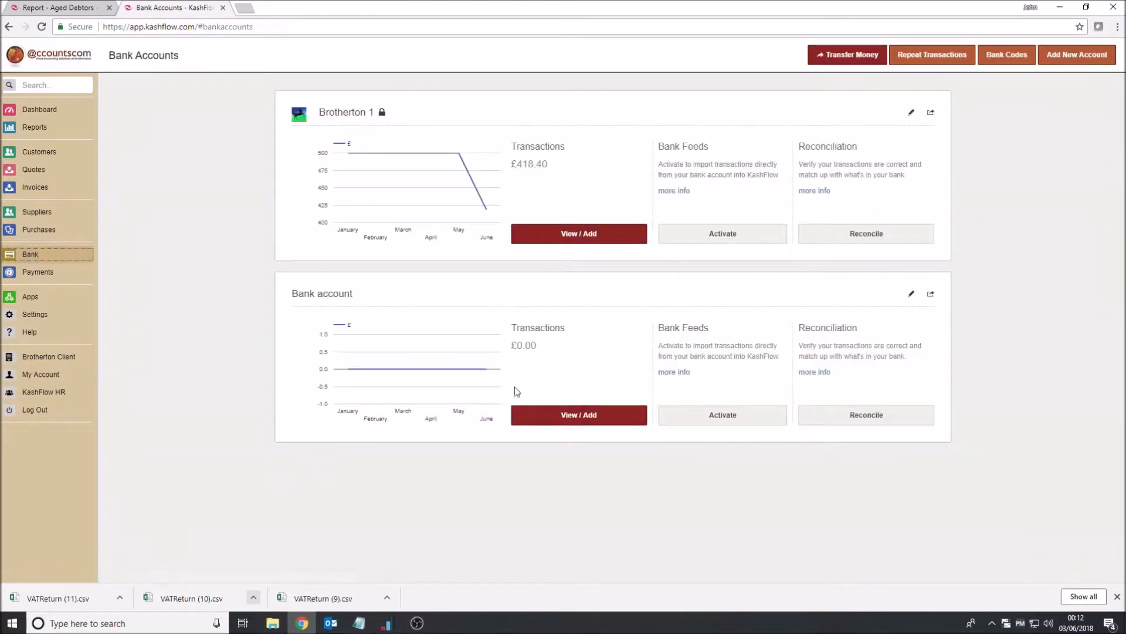
Open the Brotherton 1 transactions and set the new transaction's date to 11/05/2018
{"action": "left_click", "coordinate": [579, 234]}
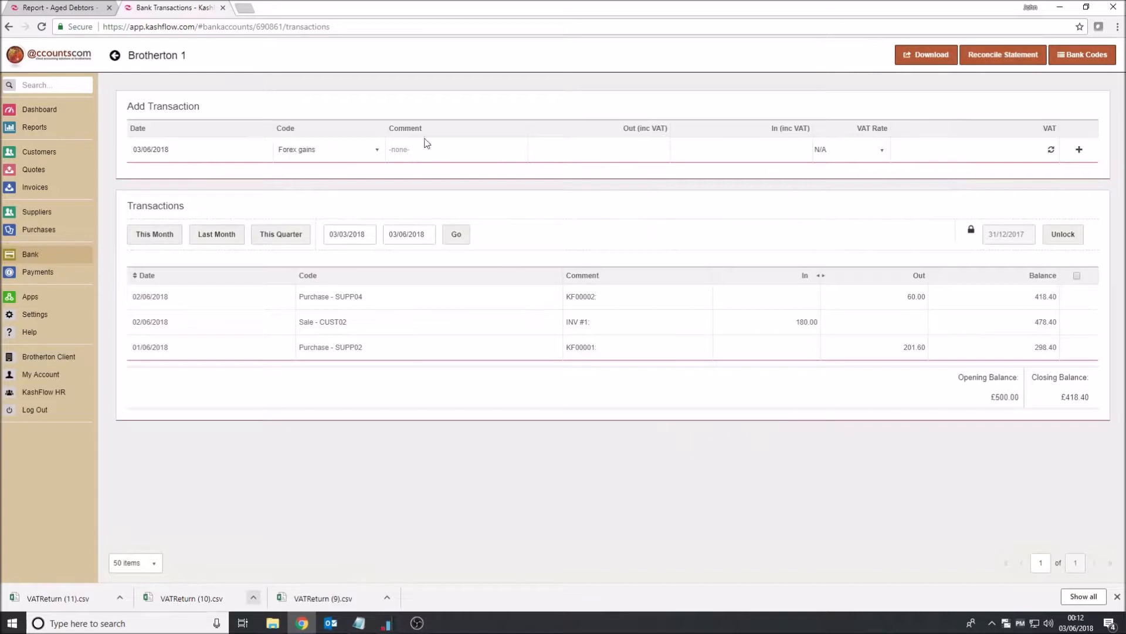
{"action": "left_click", "coordinate": [156, 150]}
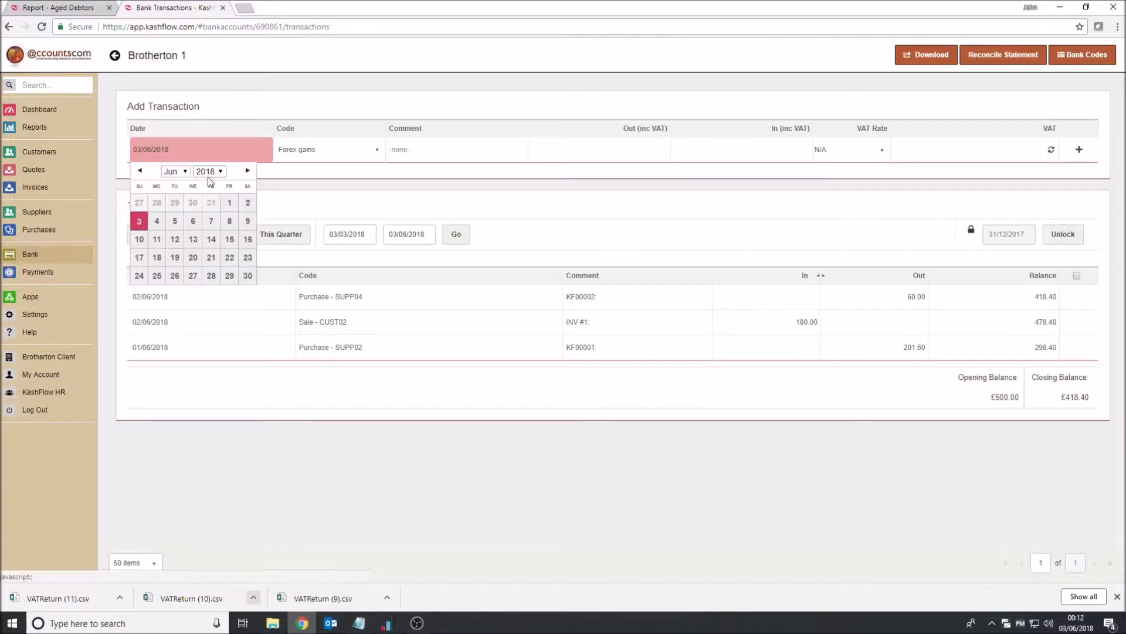
{"action": "left_click", "coordinate": [188, 170]}
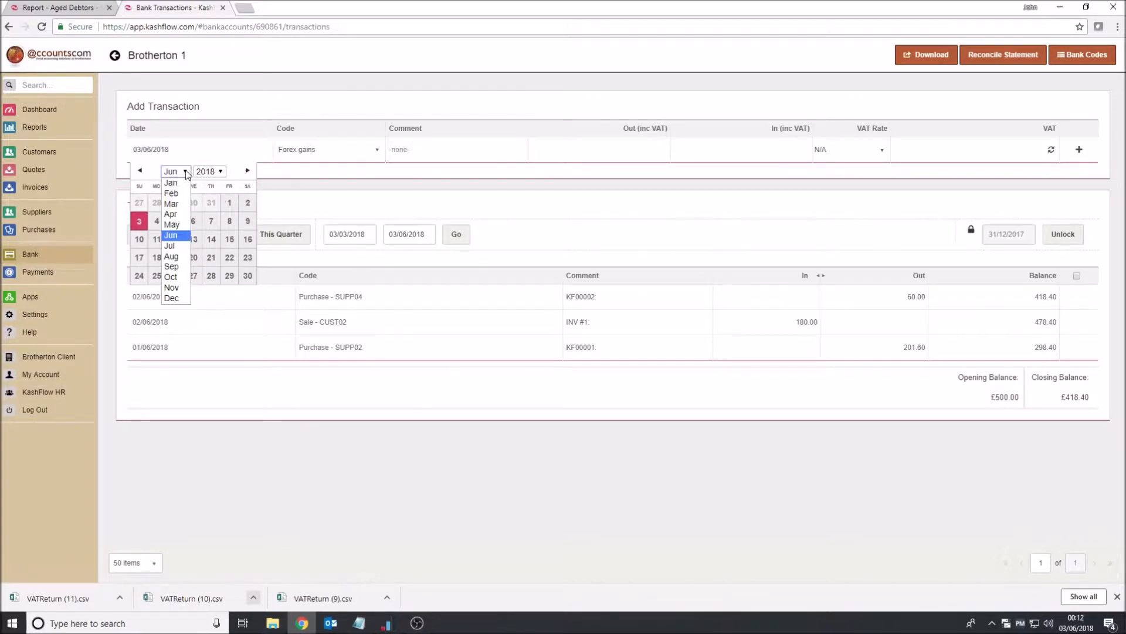
{"action": "left_click", "coordinate": [177, 223]}
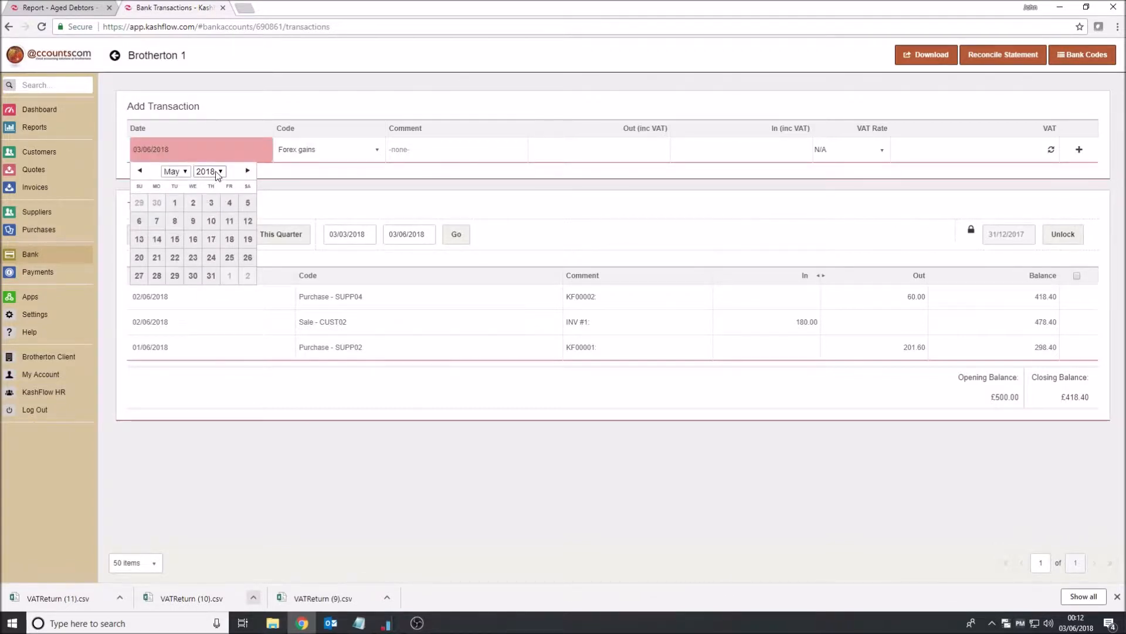
{"action": "left_click", "coordinate": [229, 223]}
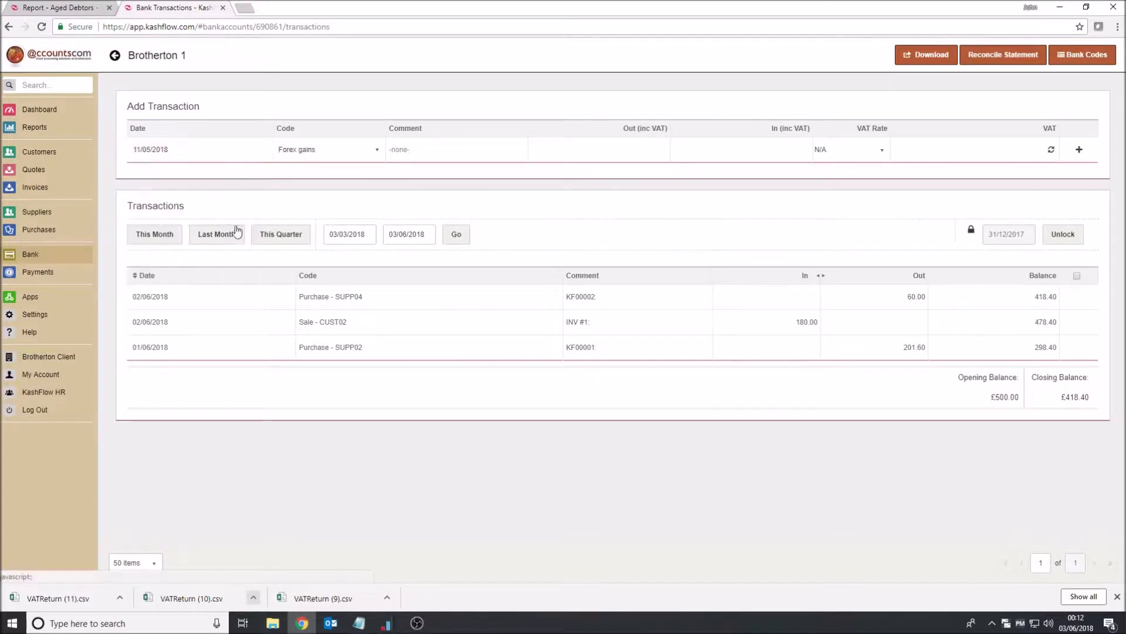
Code the new transaction as Directors' pension with 50 going out, and add it to the account
{"action": "left_click", "coordinate": [296, 153]}
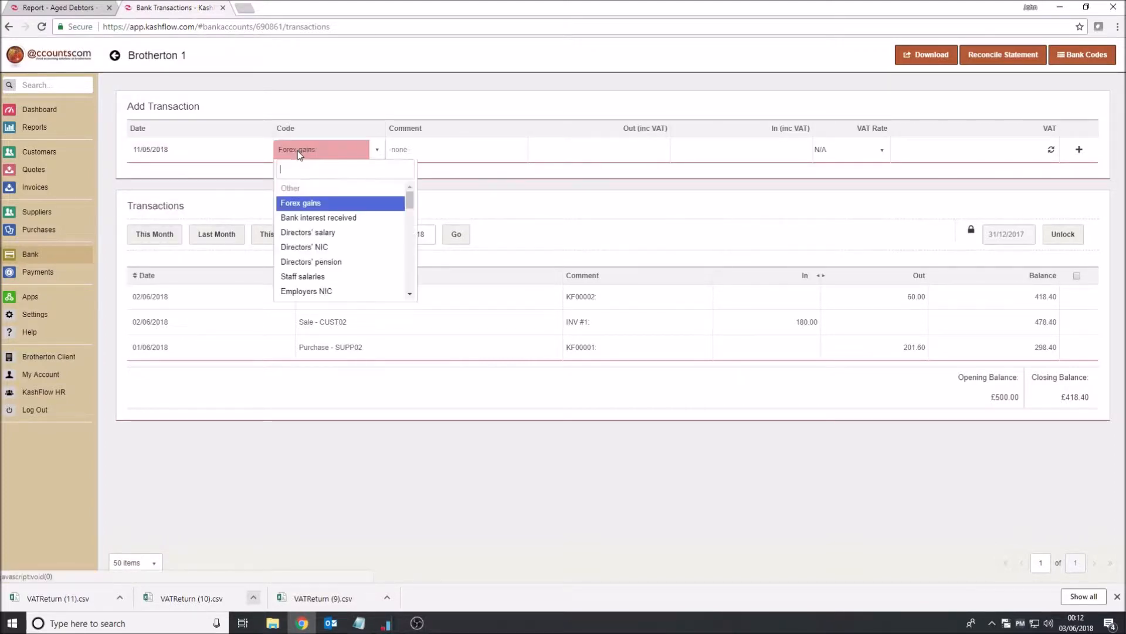
{"action": "left_click", "coordinate": [326, 264]}
{"action": "left_click", "coordinate": [444, 151]}
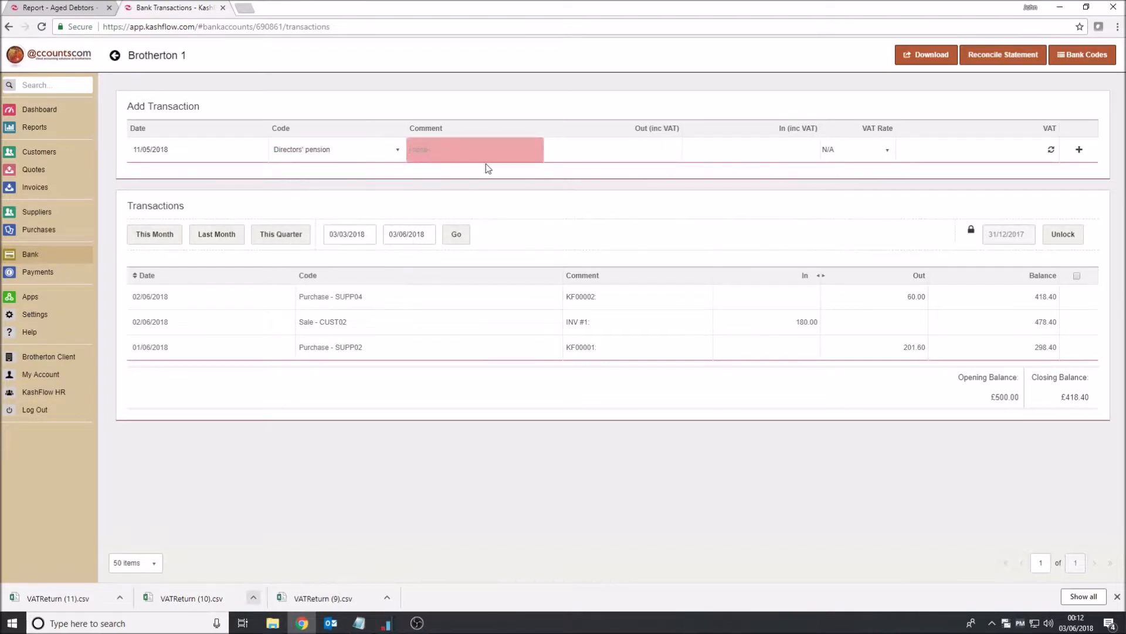
{"action": "left_click", "coordinate": [619, 153]}
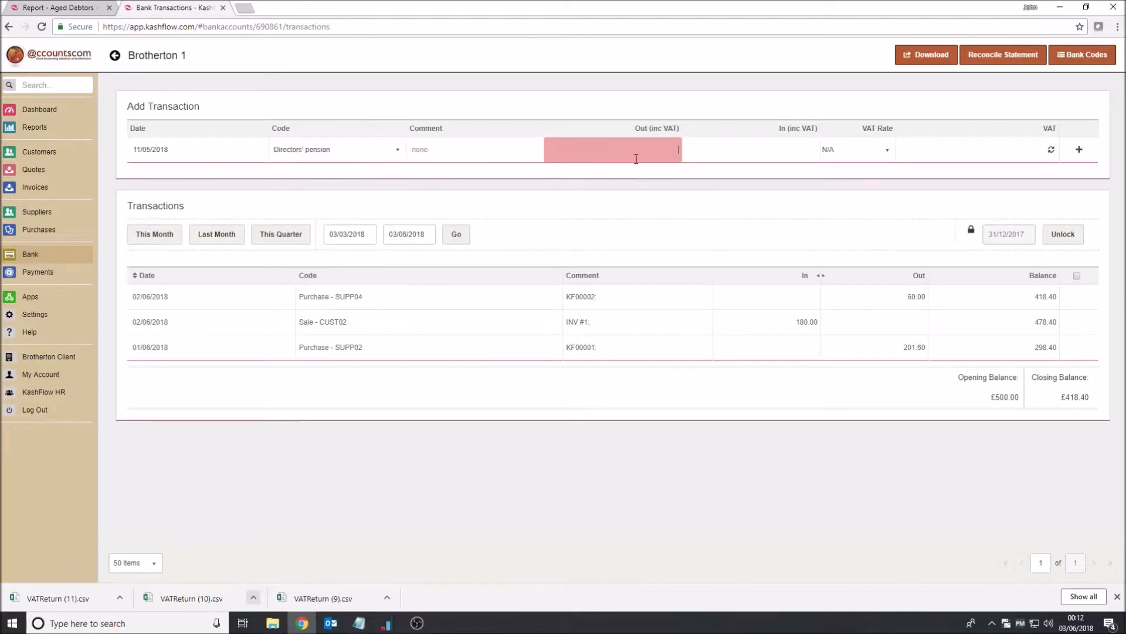
{"action": "left_click", "coordinate": [885, 150]}
{"action": "left_click", "coordinate": [851, 163]}
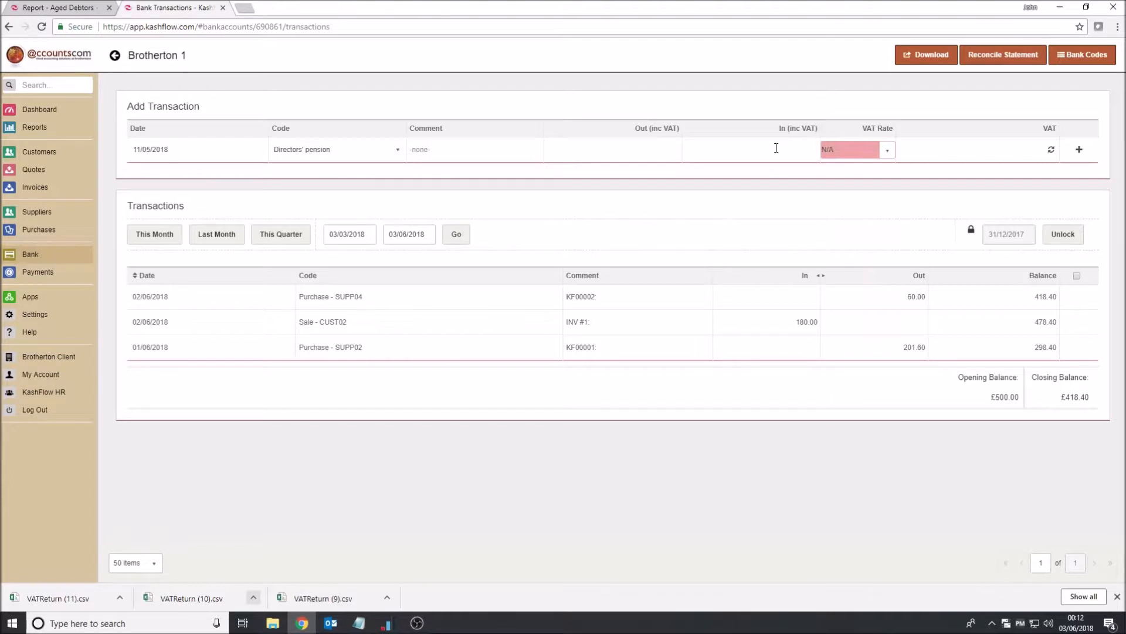
{"action": "left_click", "coordinate": [625, 151]}
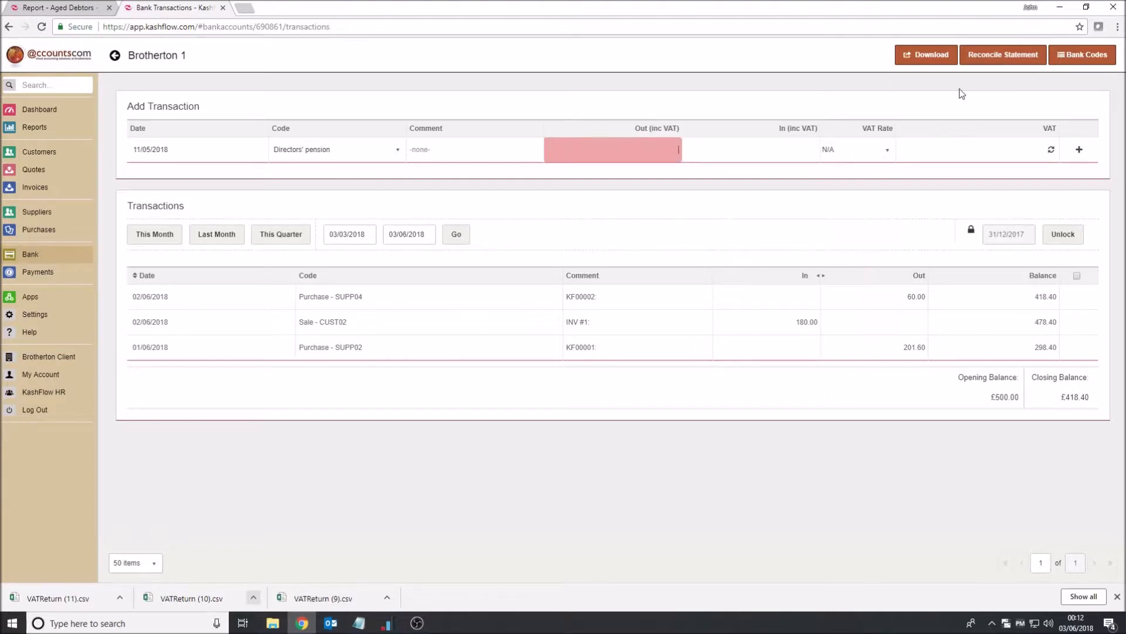
{"action": "type", "text": "50"}
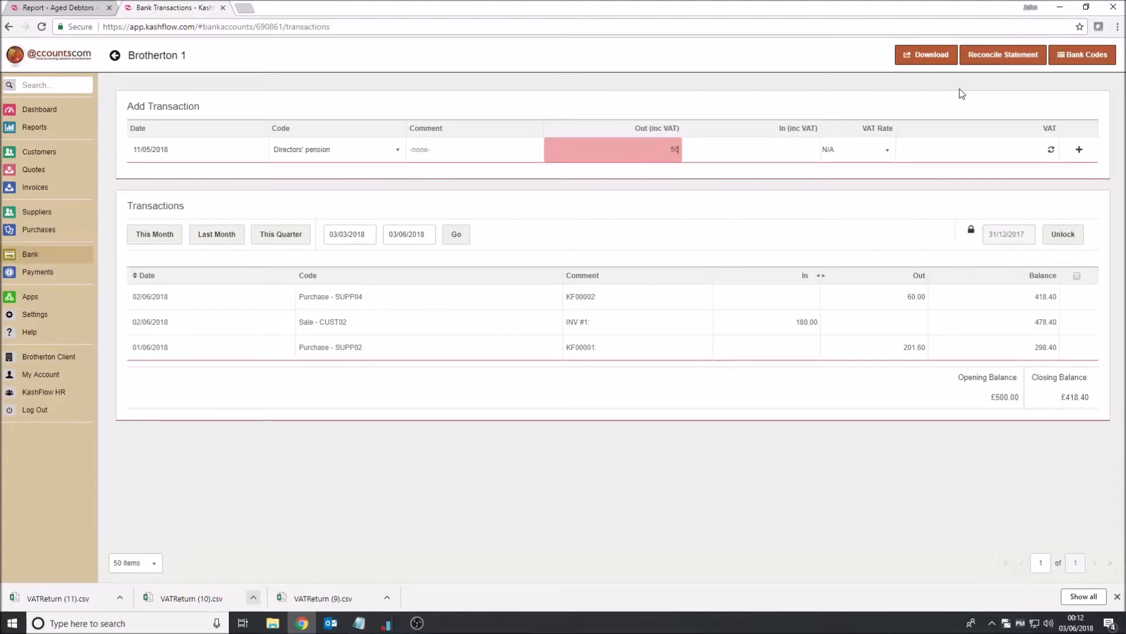
{"action": "left_click", "coordinate": [1080, 151]}
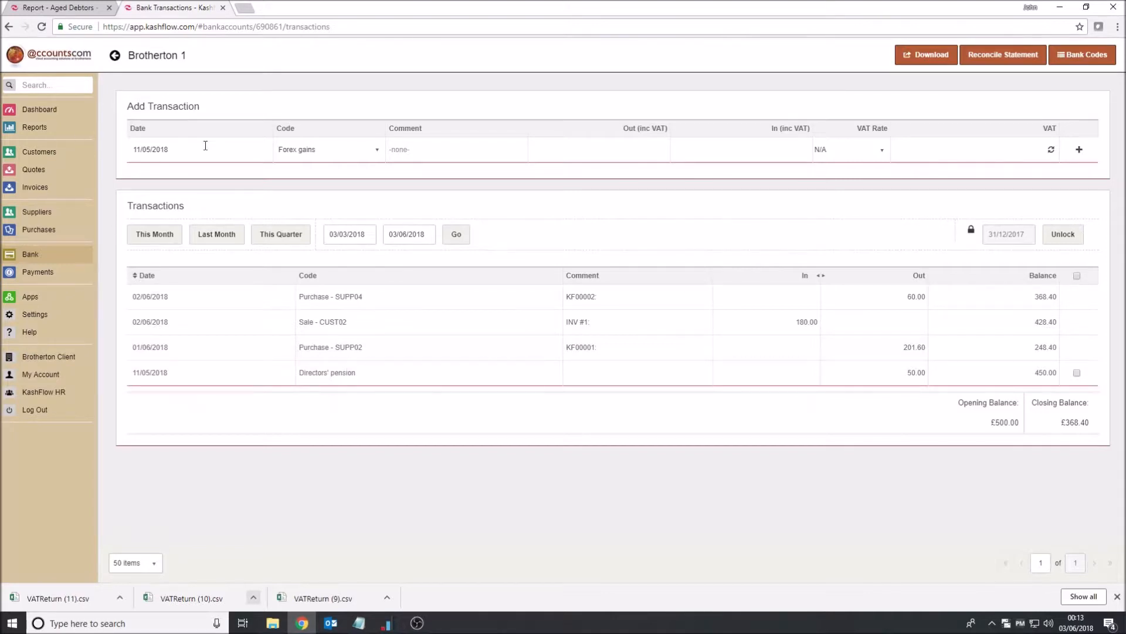
Look through the codes offered for a new bank transaction
{"action": "left_click", "coordinate": [376, 151]}
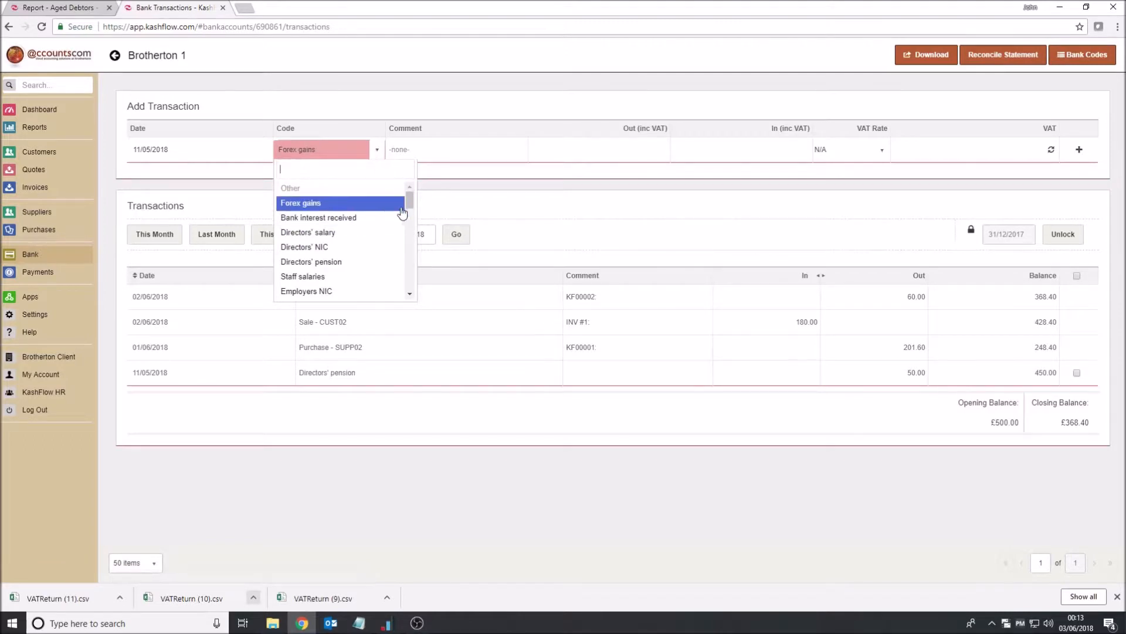
{"action": "mouse_move", "coordinate": [410, 201]}
{"action": "left_mouse_down"}
{"action": "mouse_move", "coordinate": [417, 299]}
{"action": "mouse_move", "coordinate": [410, 183]}
{"action": "left_mouse_up"}
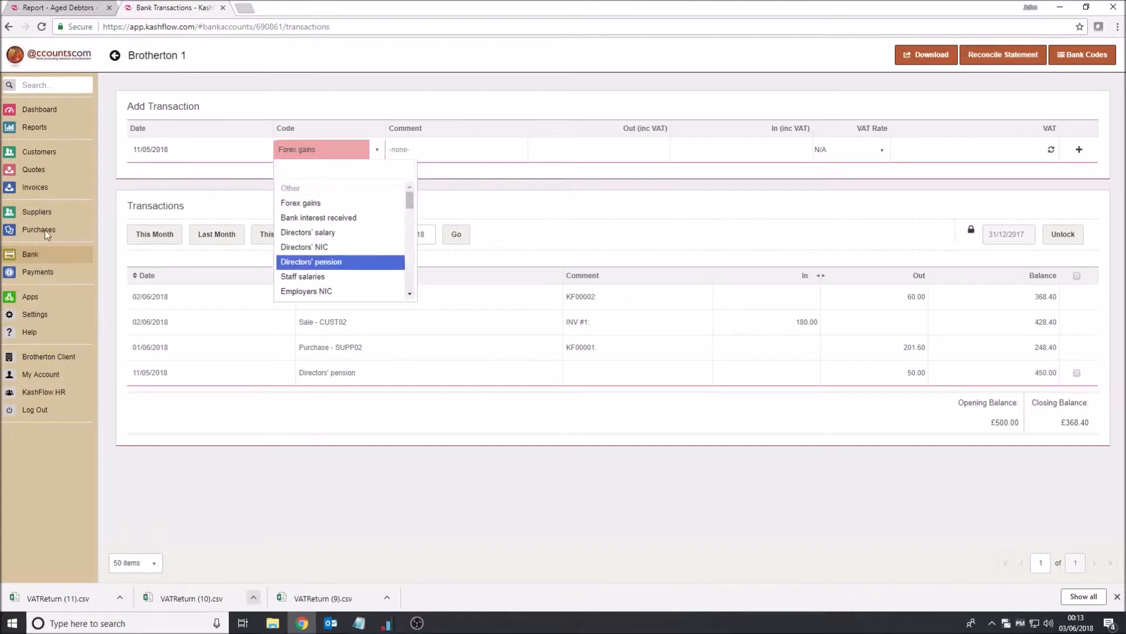
{"action": "left_click", "coordinate": [37, 315]}
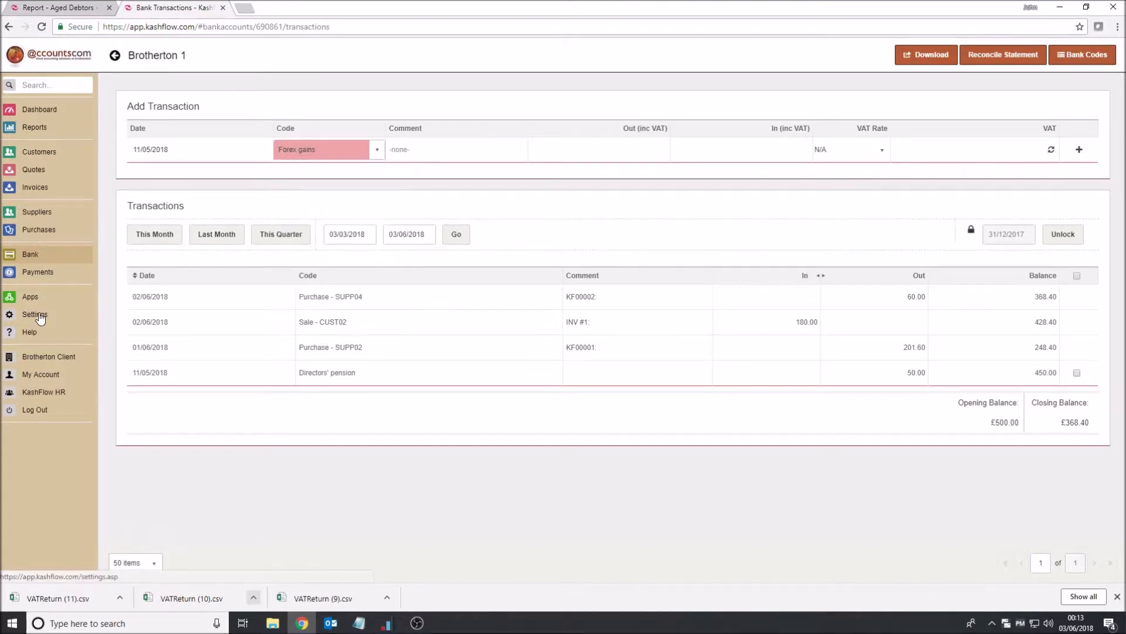
Open the Chart of Accounts in the account settings
{"action": "left_click", "coordinate": [36, 315]}
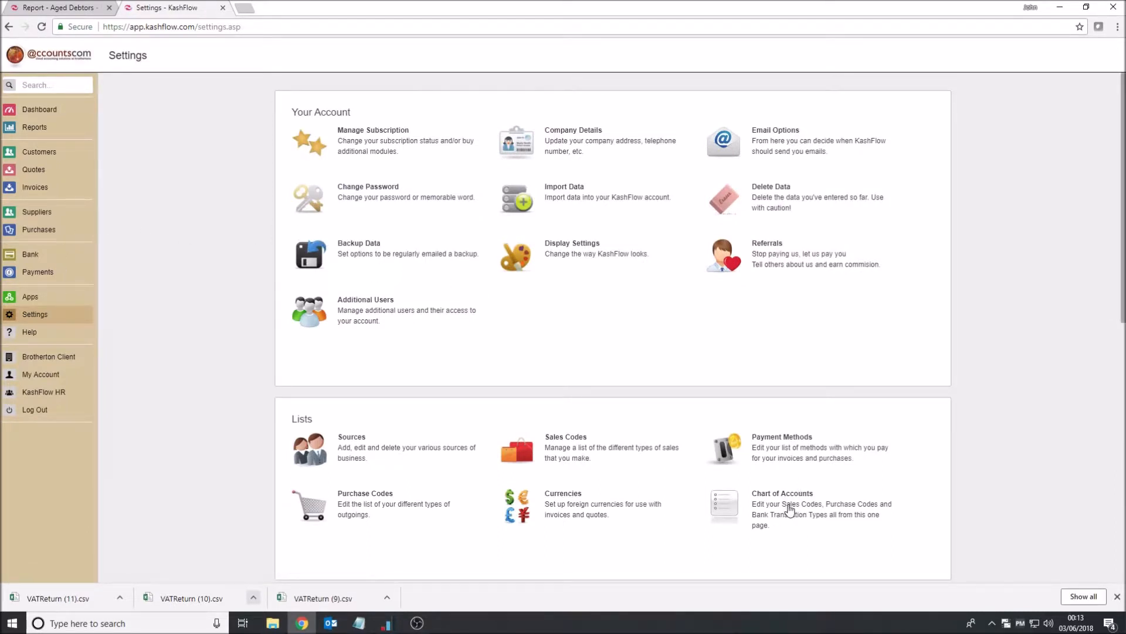
{"action": "left_click", "coordinate": [37, 315]}
{"action": "left_click", "coordinate": [805, 504]}
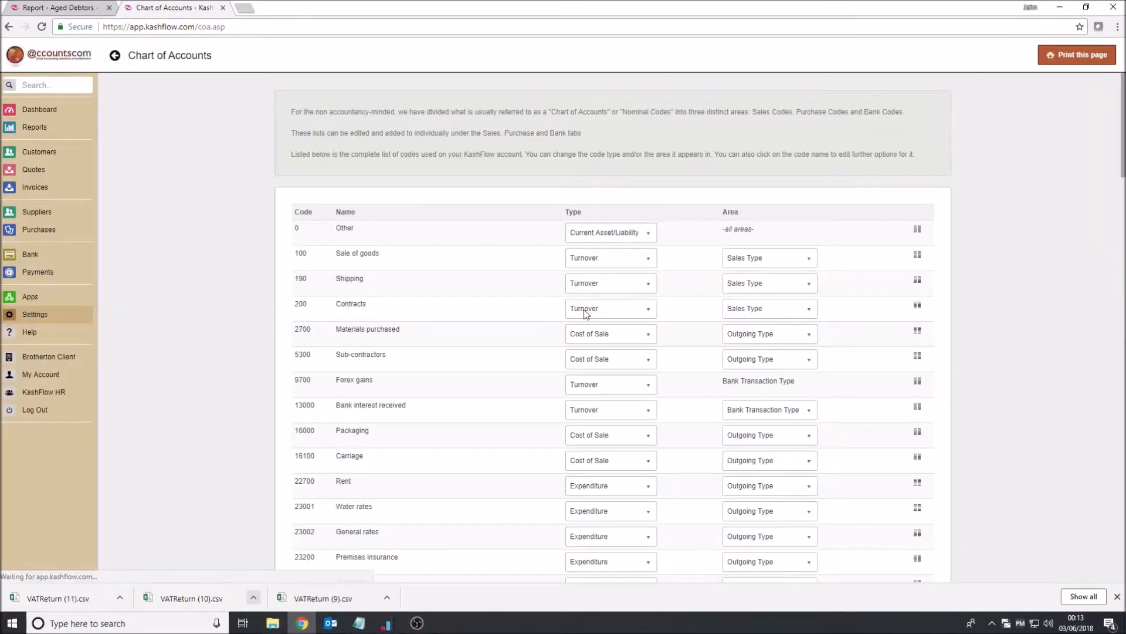
In the advanced configuration options, allow access to all codes in all areas and update the settings
{"action": "scroll", "coordinate": [483, 246], "scroll_direction": "down", "scroll_amount": 20}
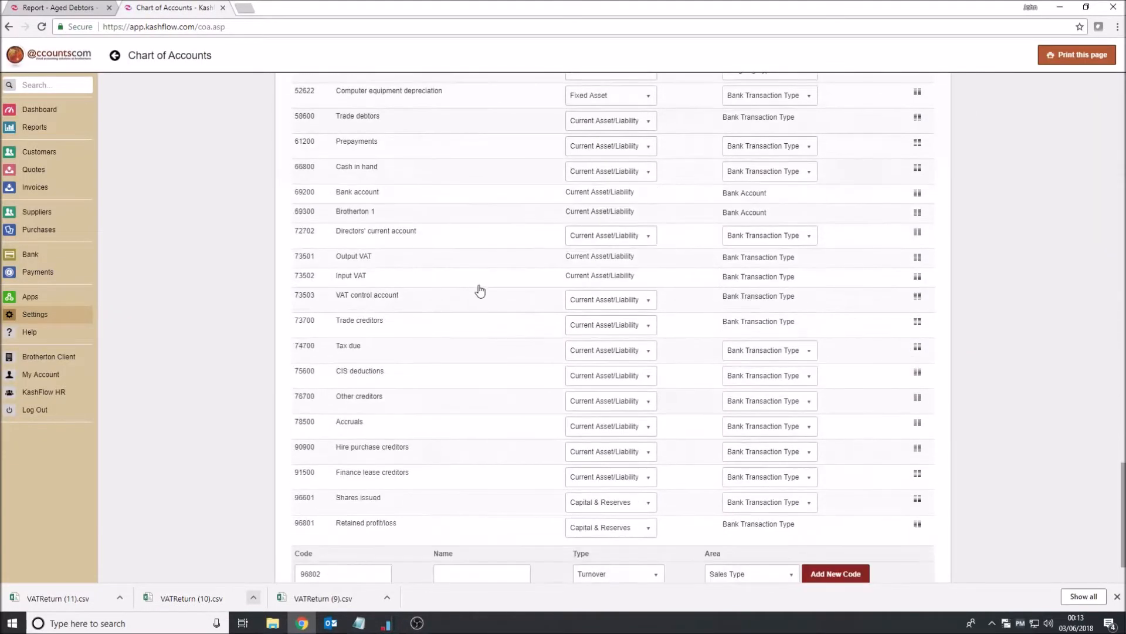
{"action": "scroll", "coordinate": [481, 296], "scroll_direction": "down", "scroll_amount": 1}
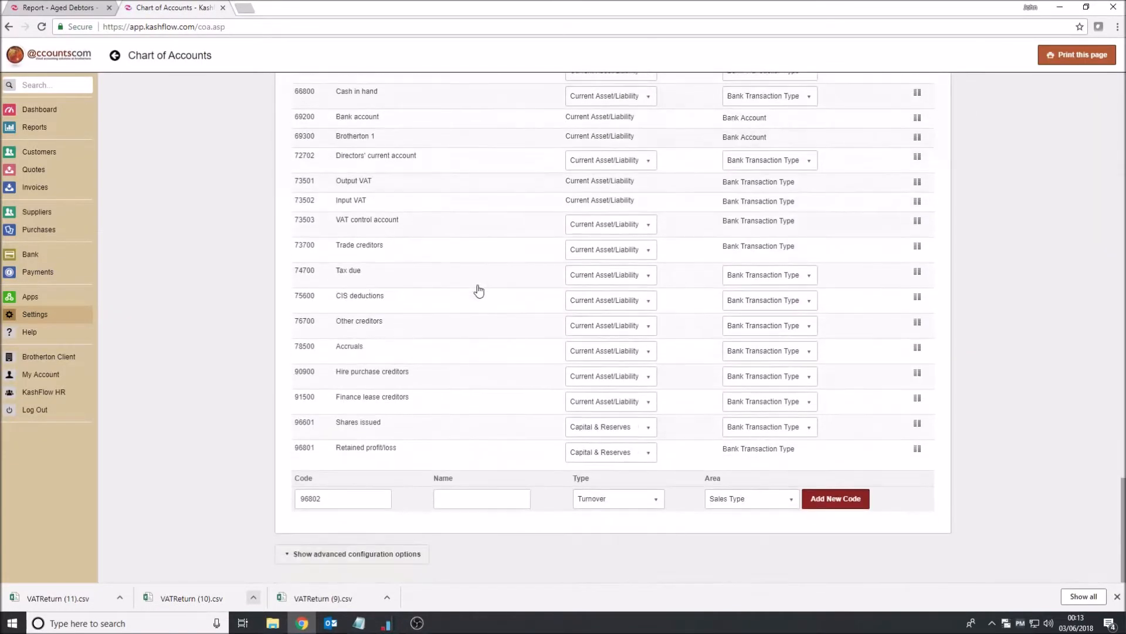
{"action": "left_click", "coordinate": [364, 555]}
{"action": "scroll", "coordinate": [364, 562], "scroll_direction": "down", "scroll_amount": 3}
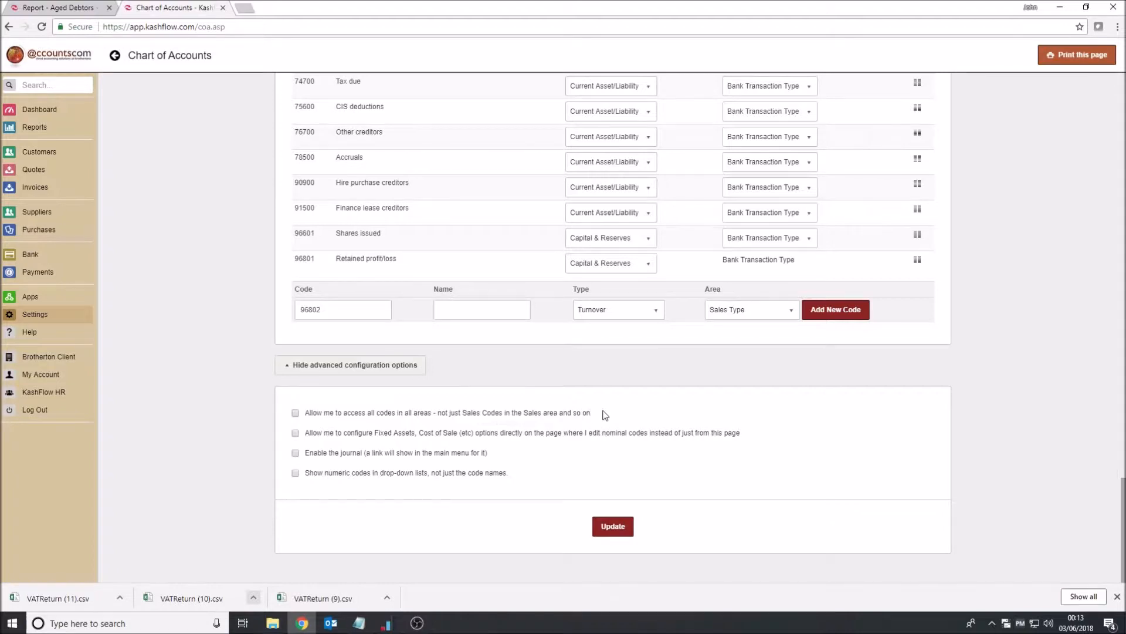
{"action": "left_click", "coordinate": [296, 413]}
{"action": "left_click", "coordinate": [613, 526]}
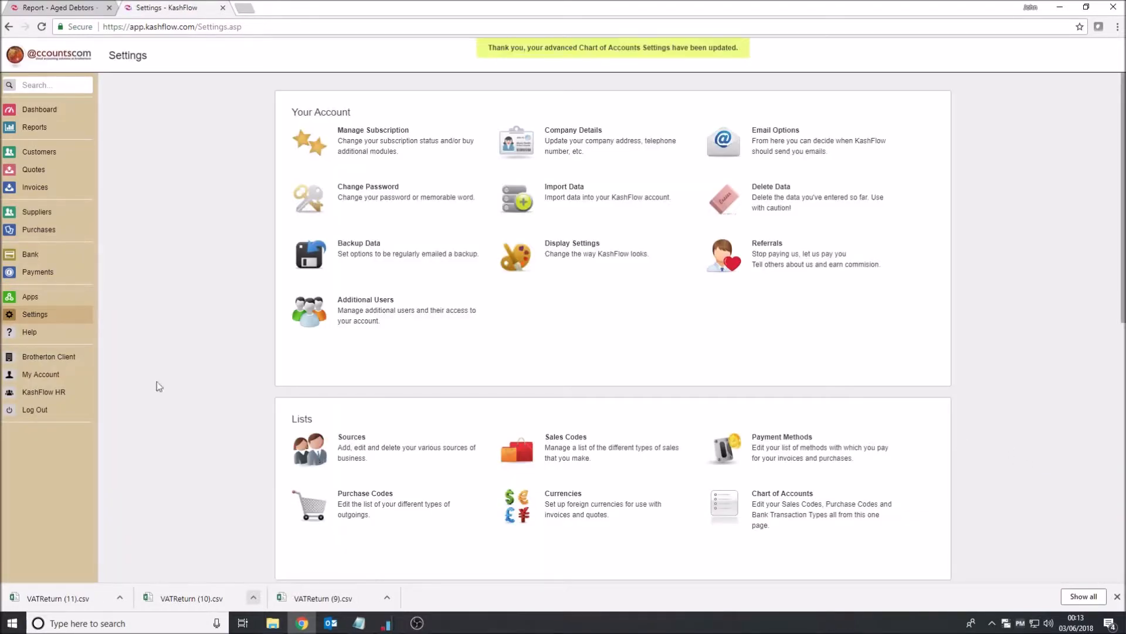
Reopen the Brotherton 1 bank transactions and browse the code list for a new transaction
{"action": "left_click", "coordinate": [30, 256]}
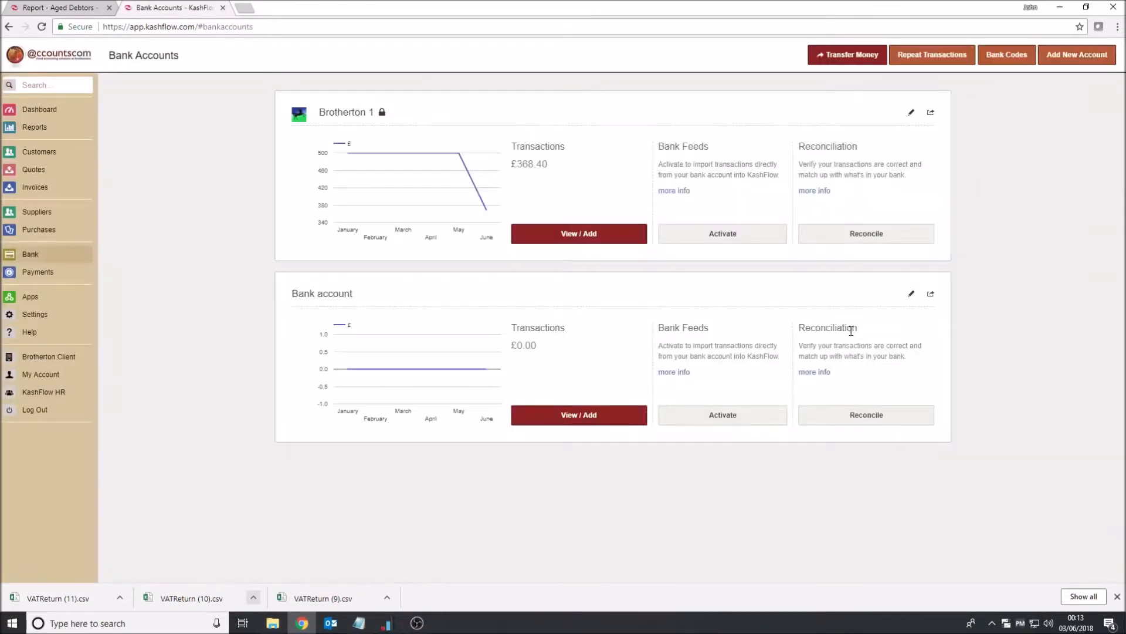
{"action": "left_click", "coordinate": [575, 235]}
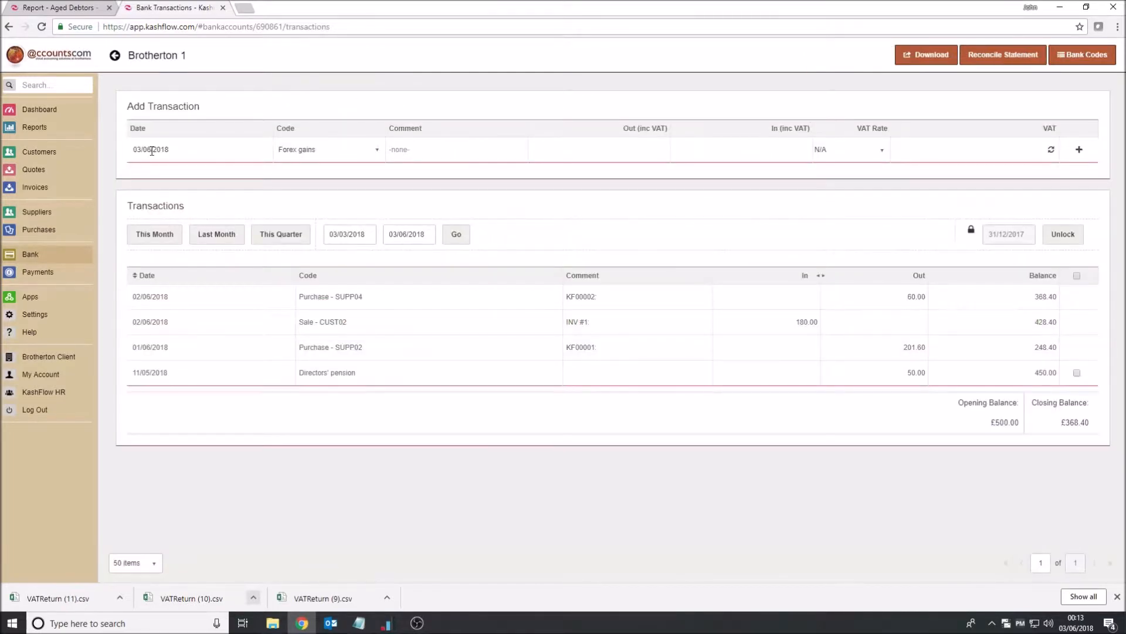
{"action": "left_click", "coordinate": [323, 154]}
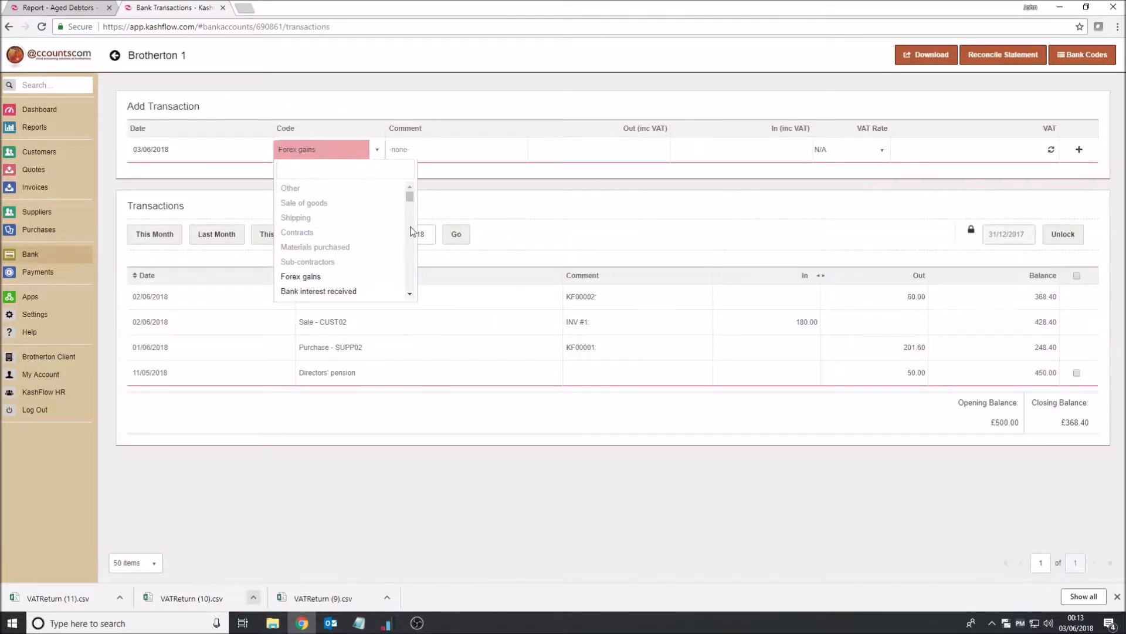
{"action": "mouse_move", "coordinate": [410, 202]}
{"action": "left_mouse_down"}
{"action": "mouse_move", "coordinate": [409, 285]}
{"action": "mouse_move", "coordinate": [404, 196]}
{"action": "left_mouse_up"}
{"action": "left_click", "coordinate": [317, 152]}
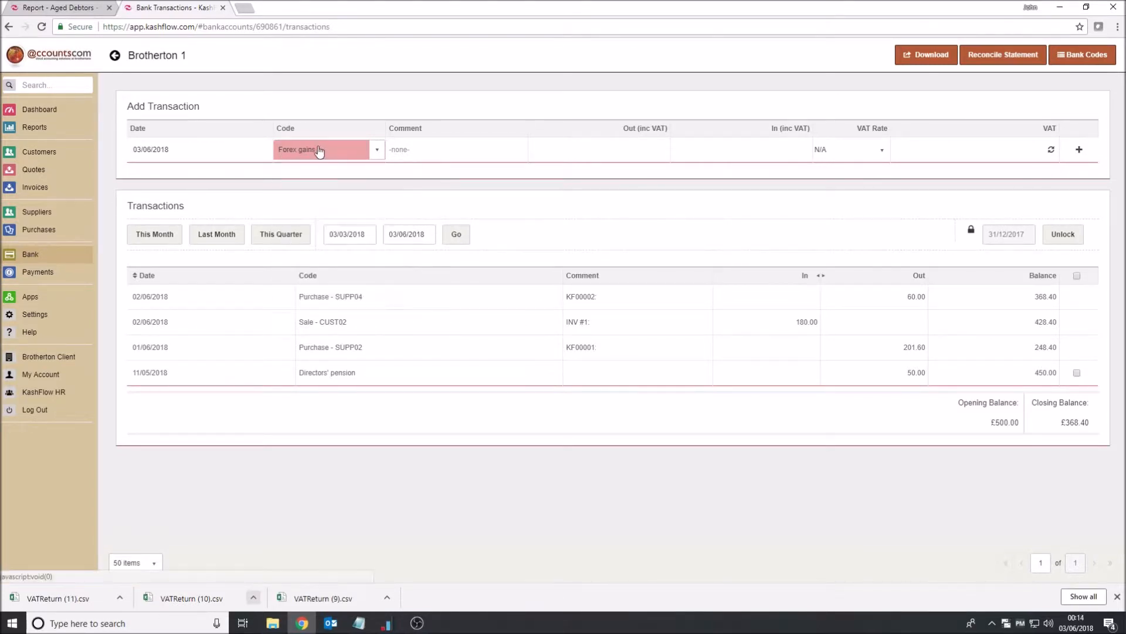
Add a transaction coded Insurance with the comment Van Insurance and 70 going out
{"action": "left_click", "coordinate": [319, 151]}
{"action": "type", "text": "insu"}
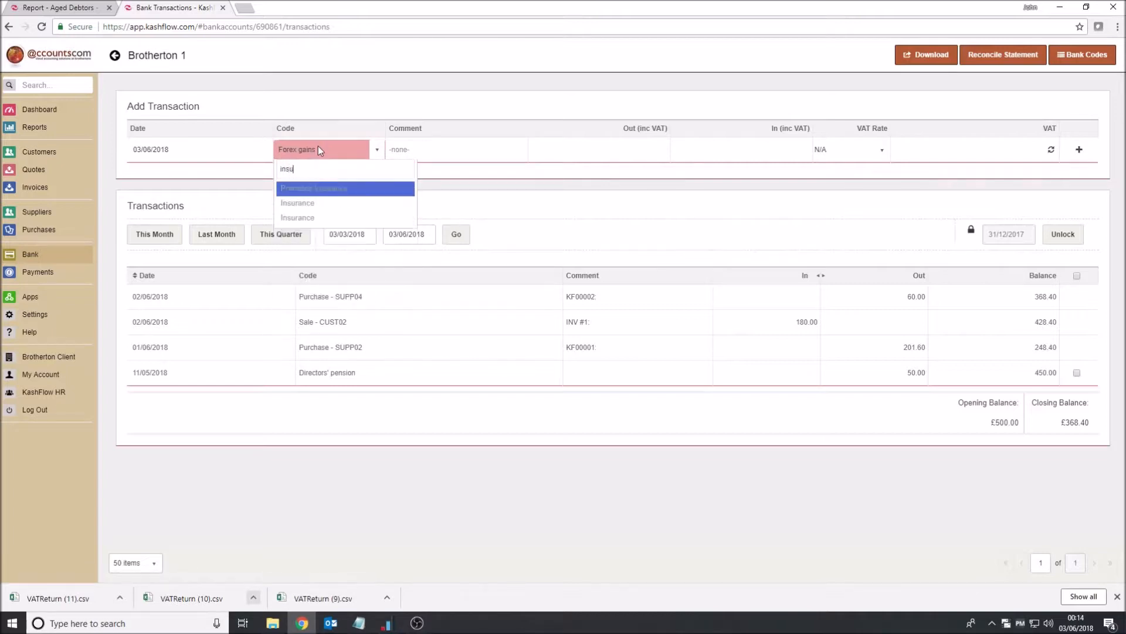
{"action": "type", "text": "r"}
{"action": "left_click", "coordinate": [301, 203]}
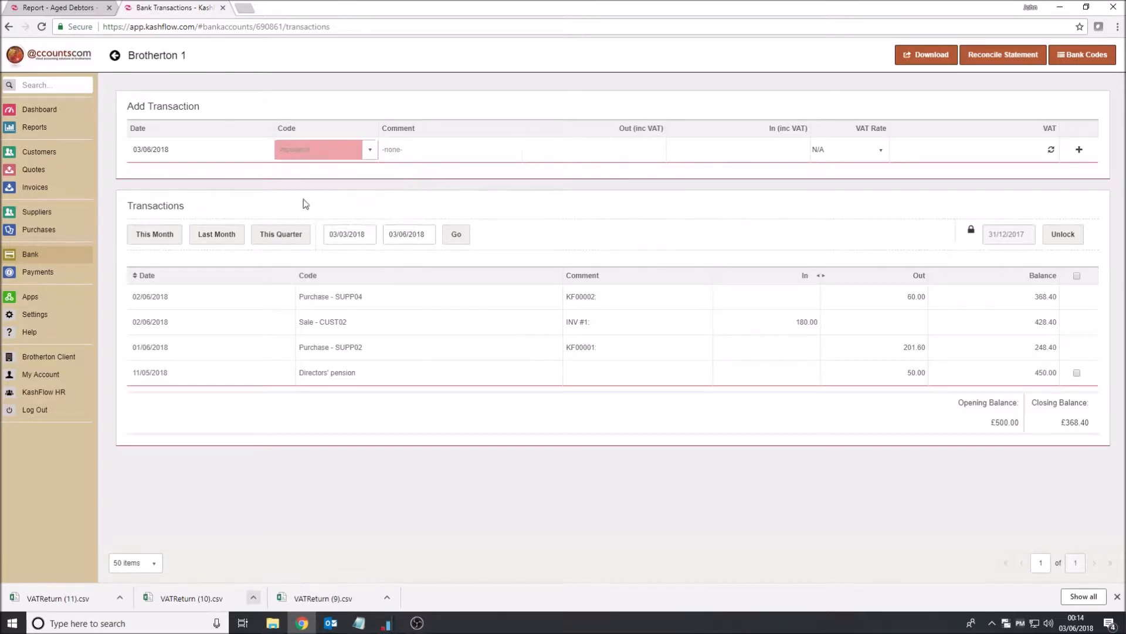
{"action": "left_click", "coordinate": [605, 145]}
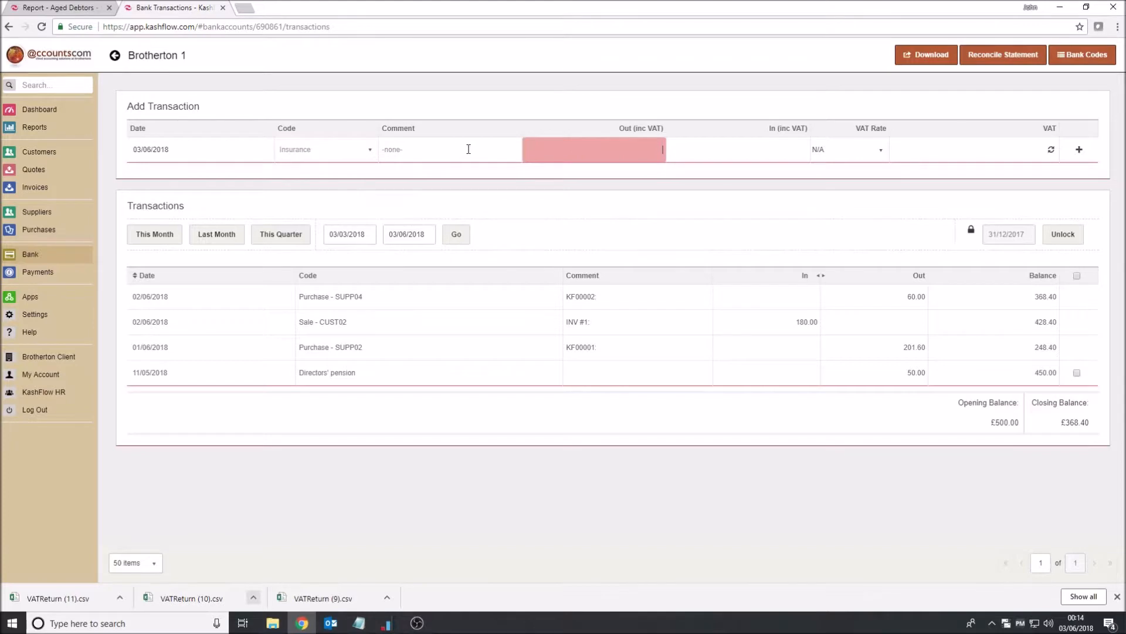
{"action": "left_click", "coordinate": [464, 146]}
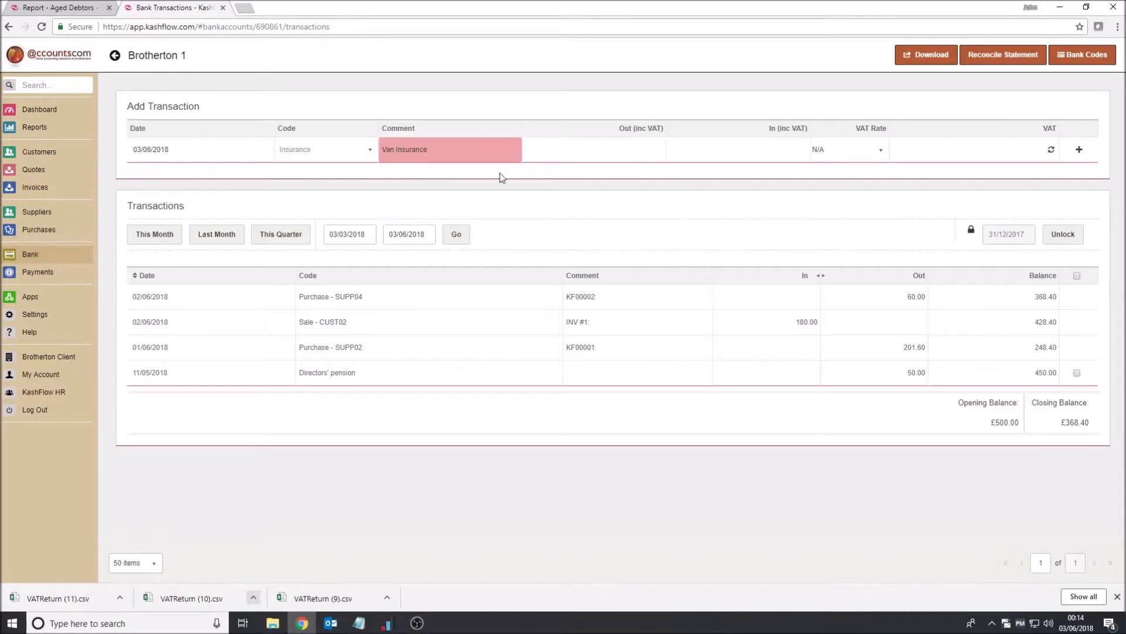
{"action": "left_click", "coordinate": [593, 152]}
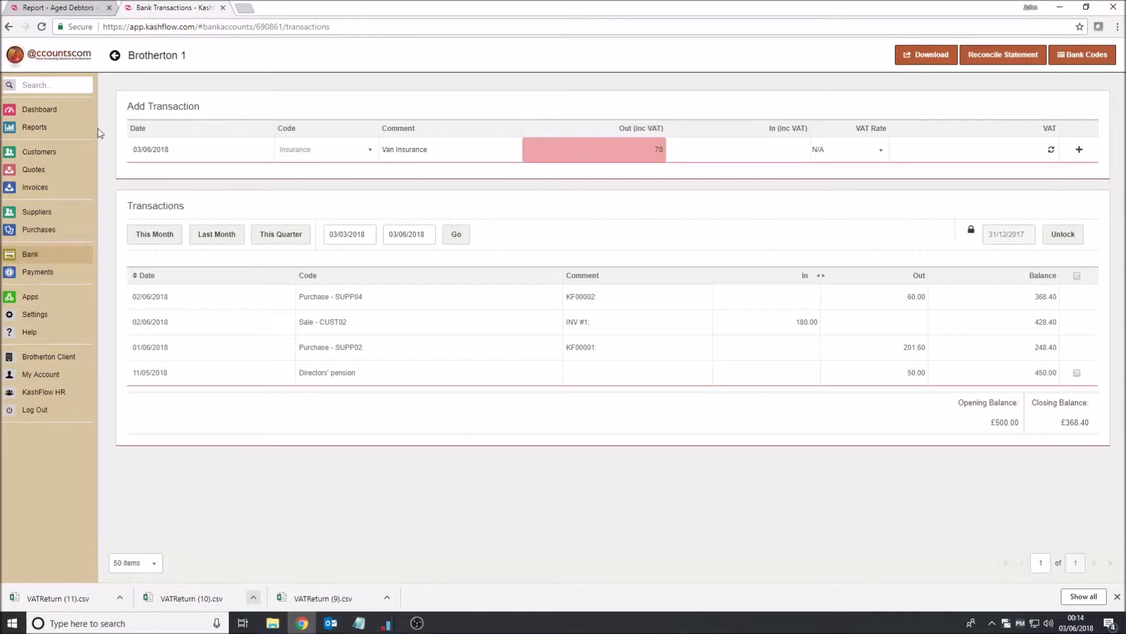
{"action": "left_click", "coordinate": [1081, 151]}
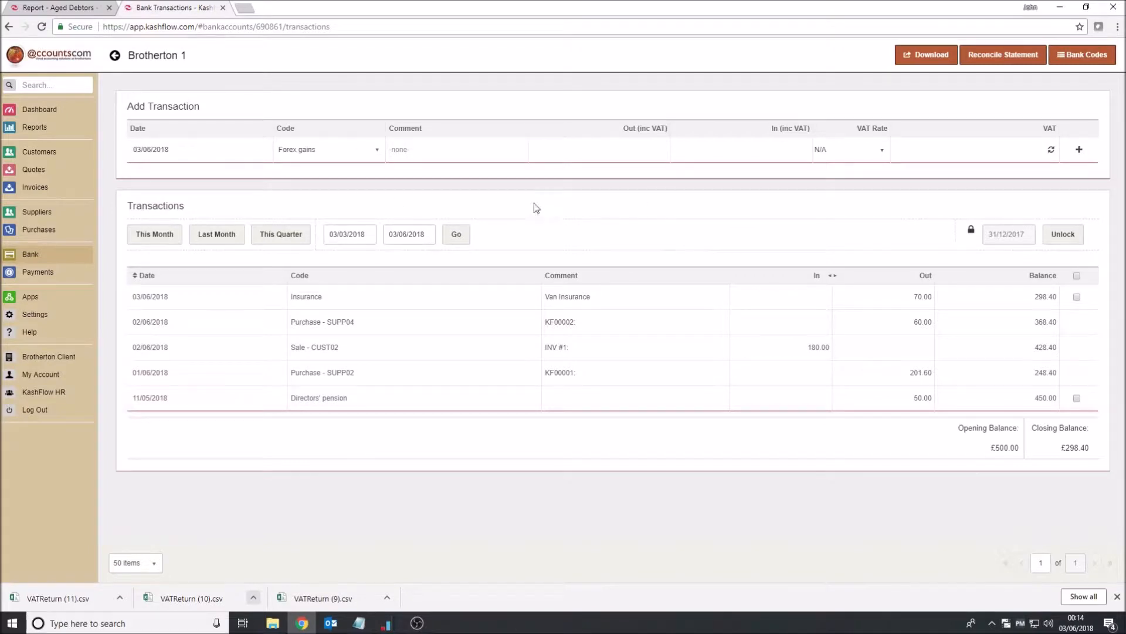
Start a new purchase for Supplier 2 and add a blank line item to it
{"action": "left_click", "coordinate": [50, 230]}
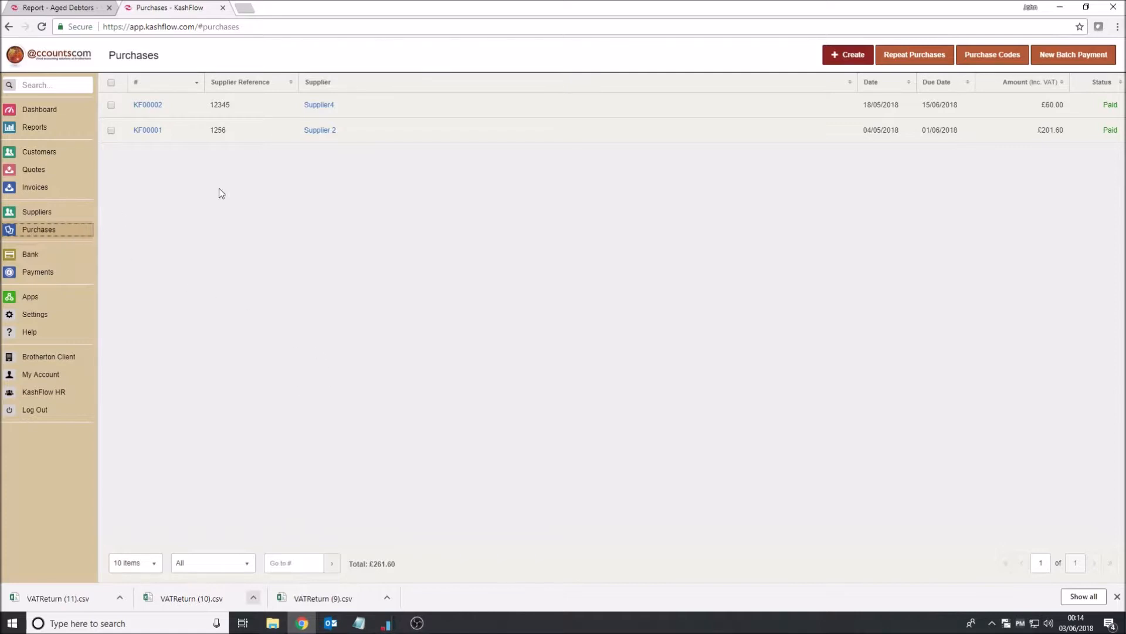
{"action": "left_click", "coordinate": [854, 55]}
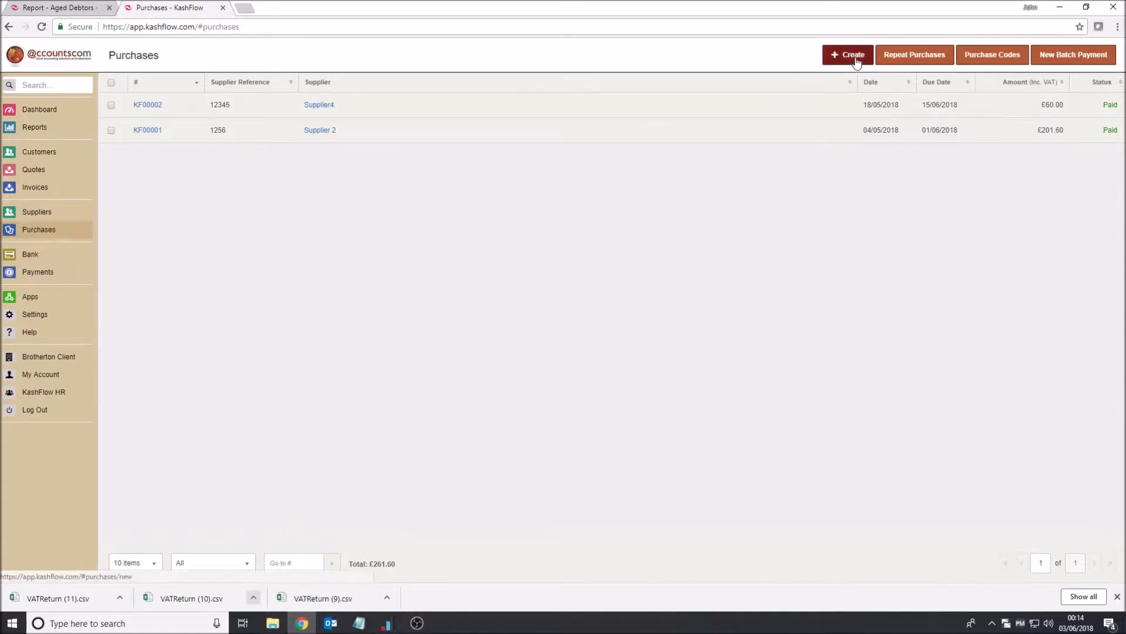
{"action": "left_click", "coordinate": [584, 152]}
{"action": "left_click", "coordinate": [314, 209]}
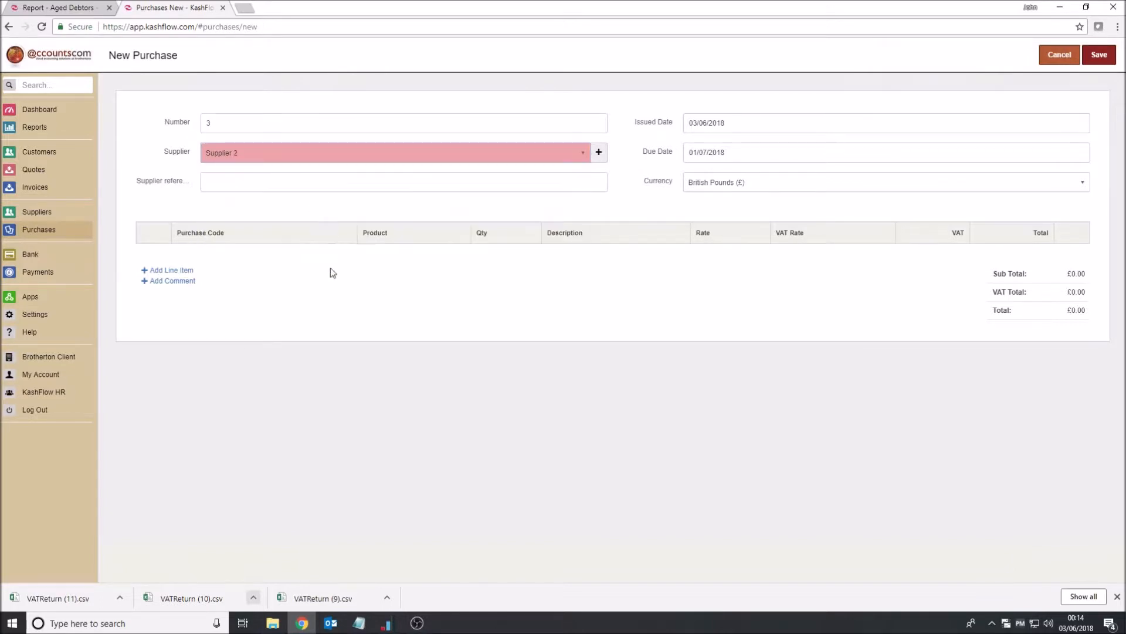
{"action": "left_click", "coordinate": [154, 272]}
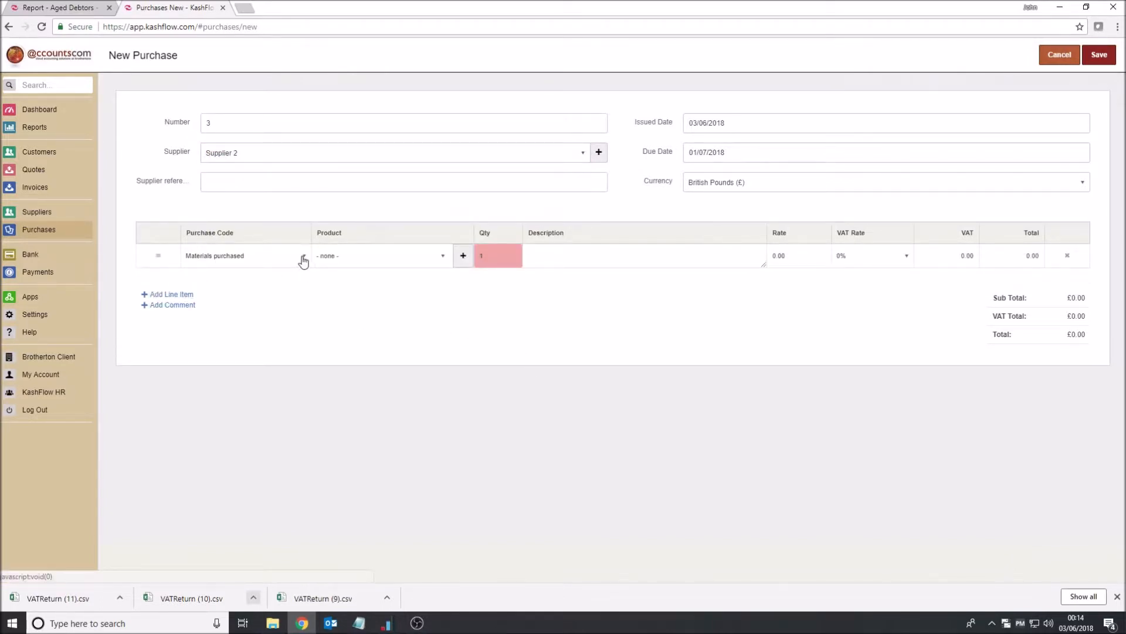
Fill in the purchase line with the description Materials, a rate of 100 and a VAT rate of 20%
{"action": "left_click", "coordinate": [575, 259]}
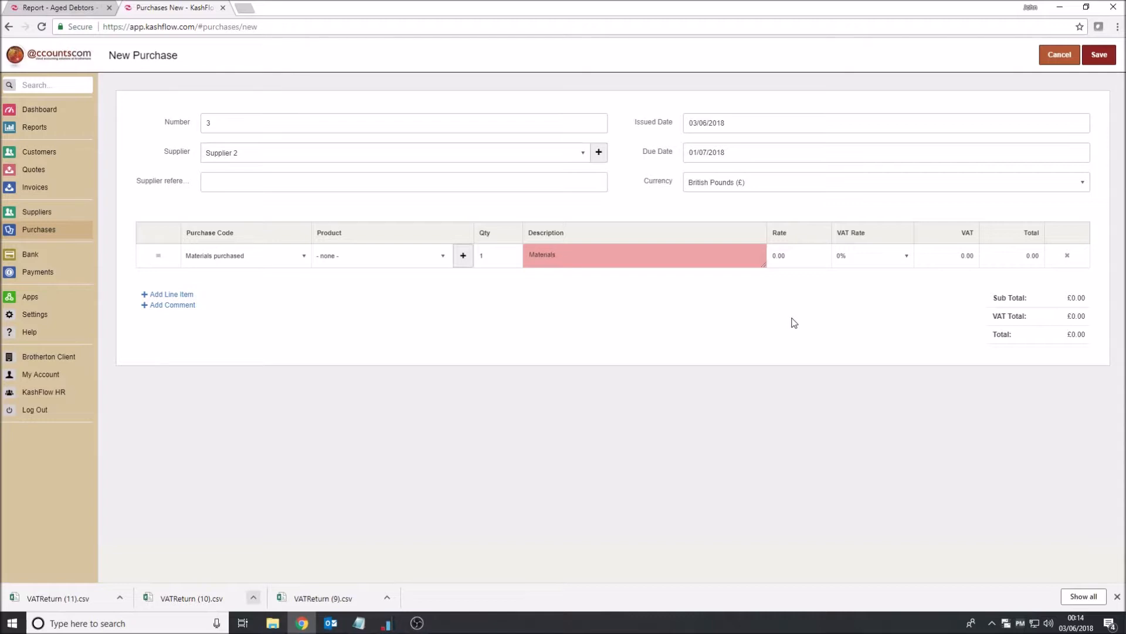
{"action": "left_click", "coordinate": [799, 256]}
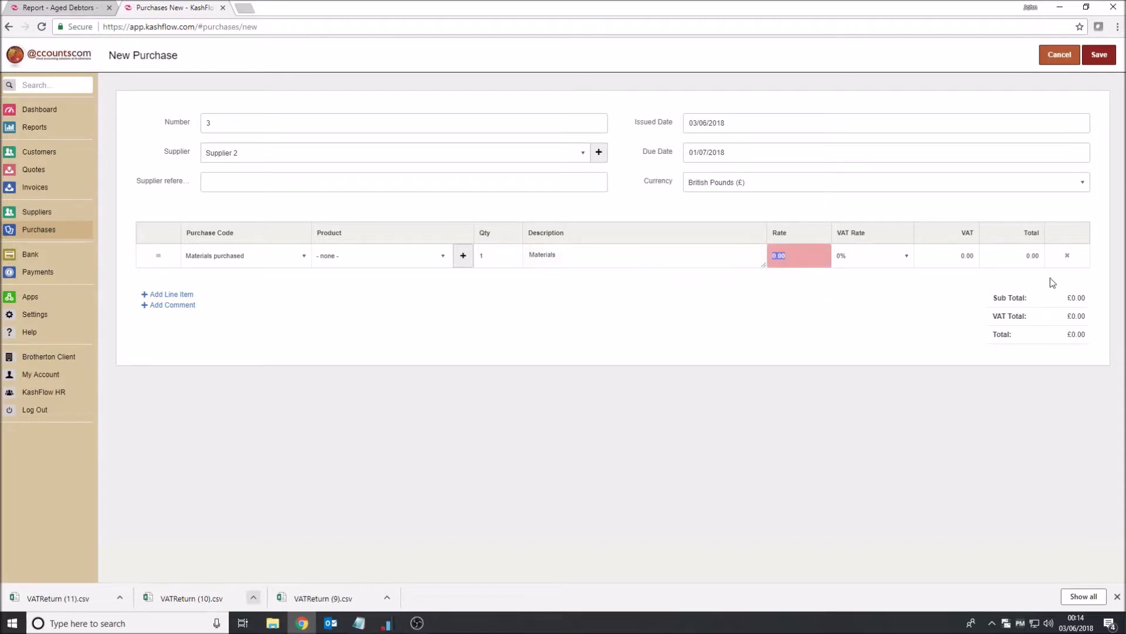
{"action": "type", "text": "100"}
{"action": "left_click", "coordinate": [905, 255]}
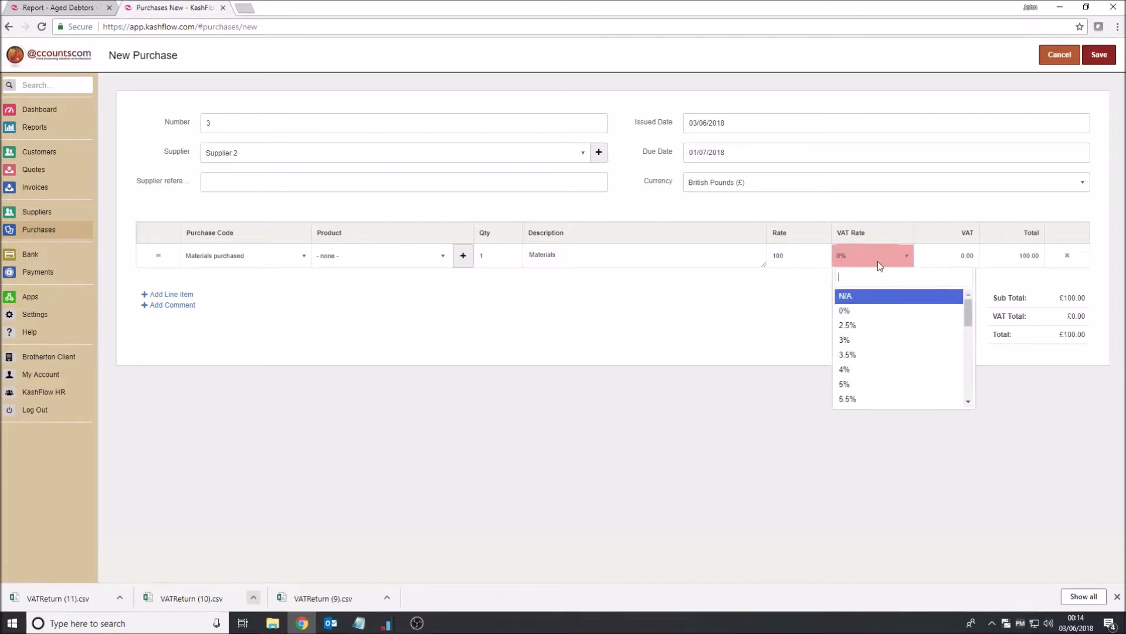
{"action": "type", "text": "20"}
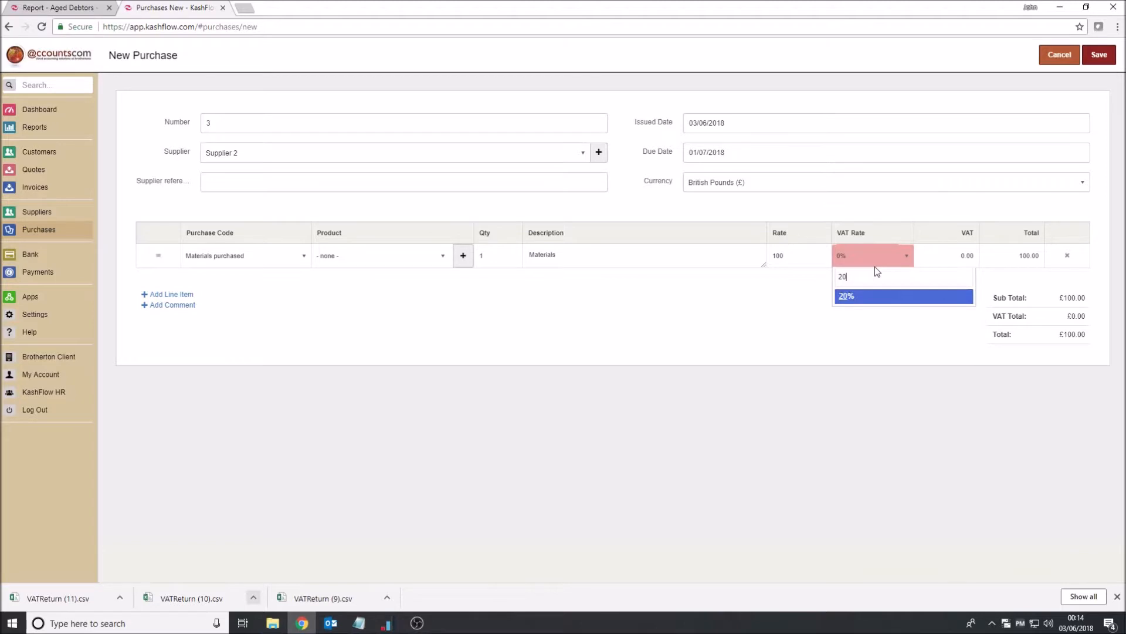
{"action": "left_click", "coordinate": [850, 298]}
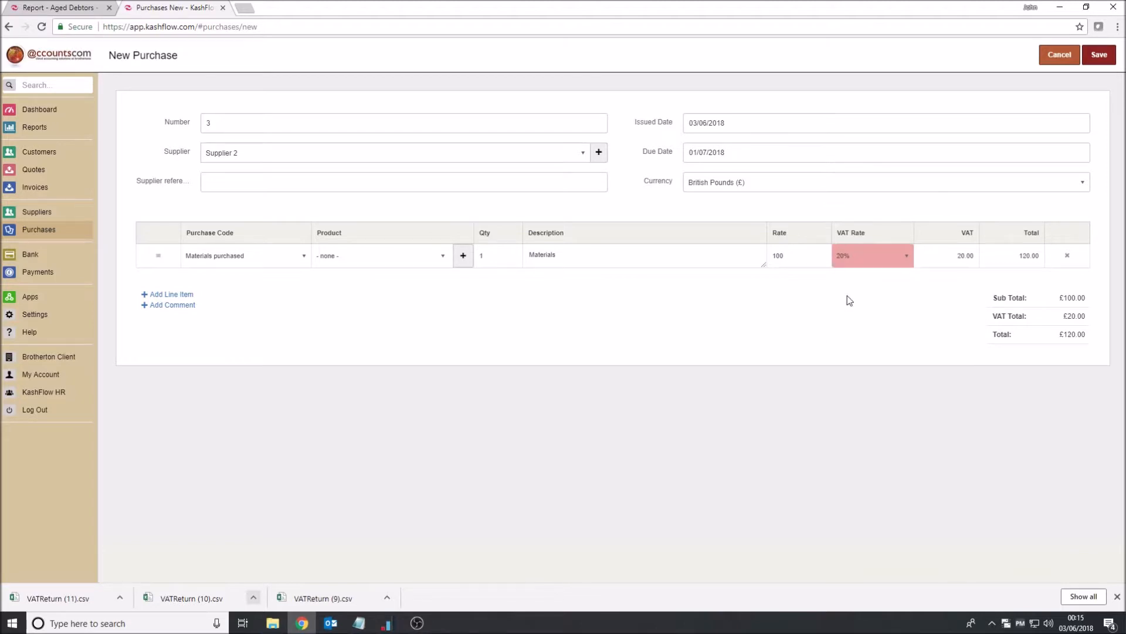
Change the Materials line's VAT rate to 0% and save the purchase
{"action": "left_click", "coordinate": [906, 256]}
{"action": "left_click", "coordinate": [885, 254]}
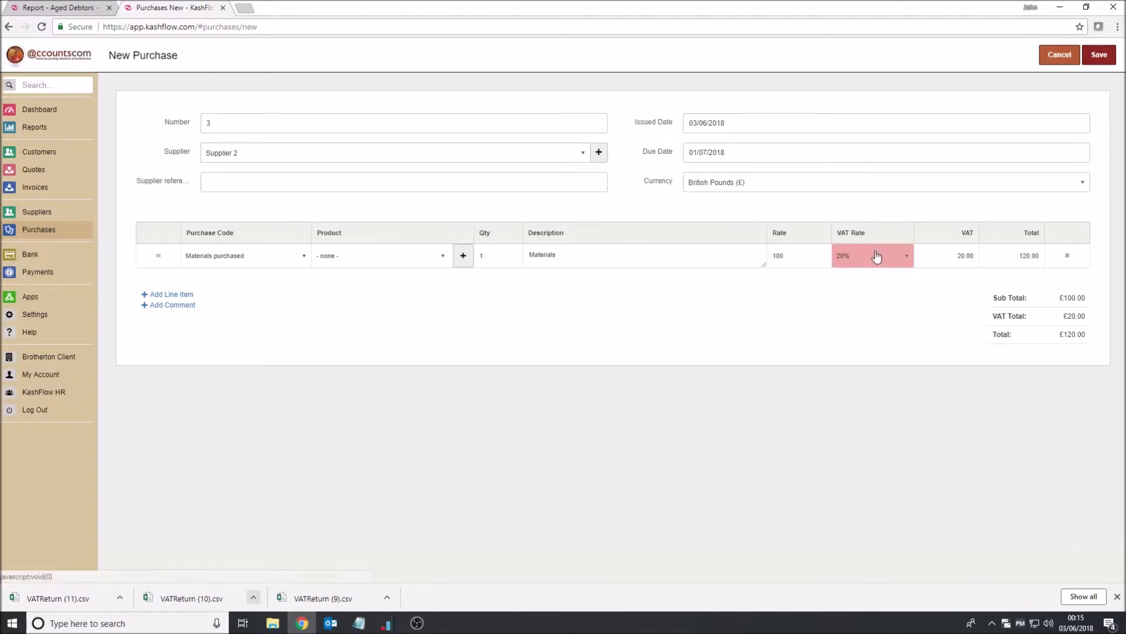
{"action": "left_click", "coordinate": [891, 253]}
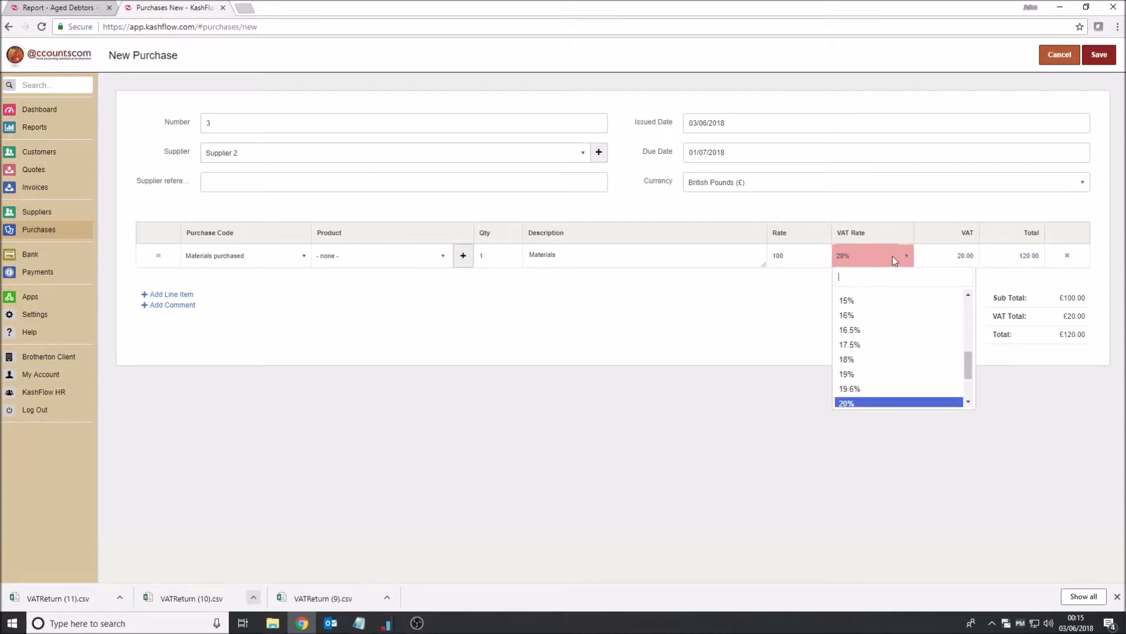
{"action": "type", "text": "0"}
{"action": "left_click", "coordinate": [850, 299]}
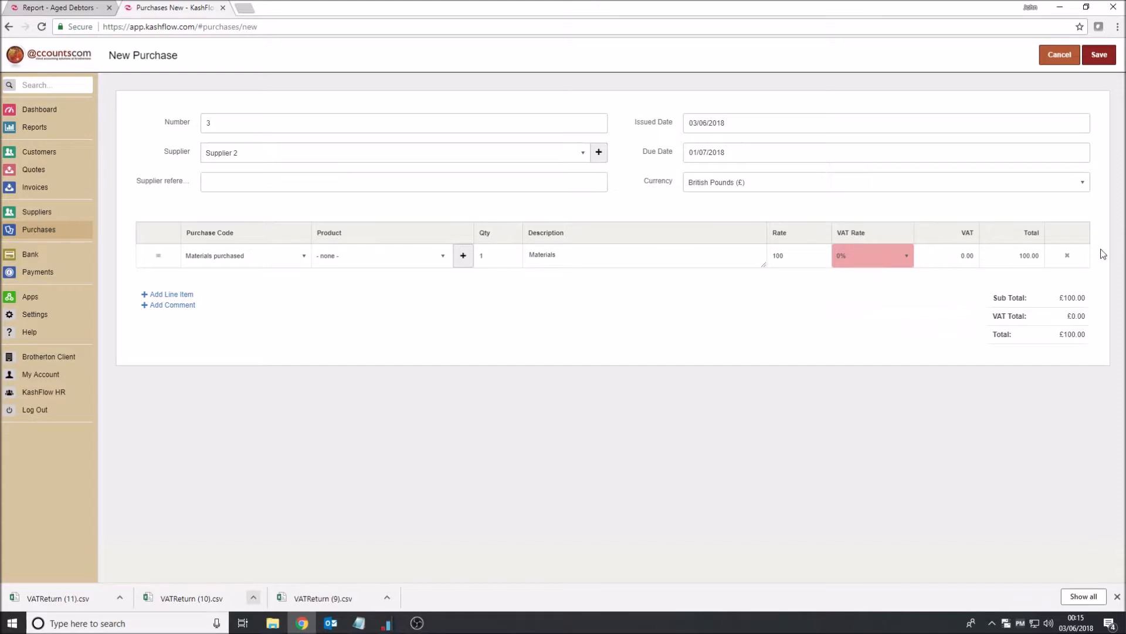
{"action": "left_click", "coordinate": [1103, 58]}
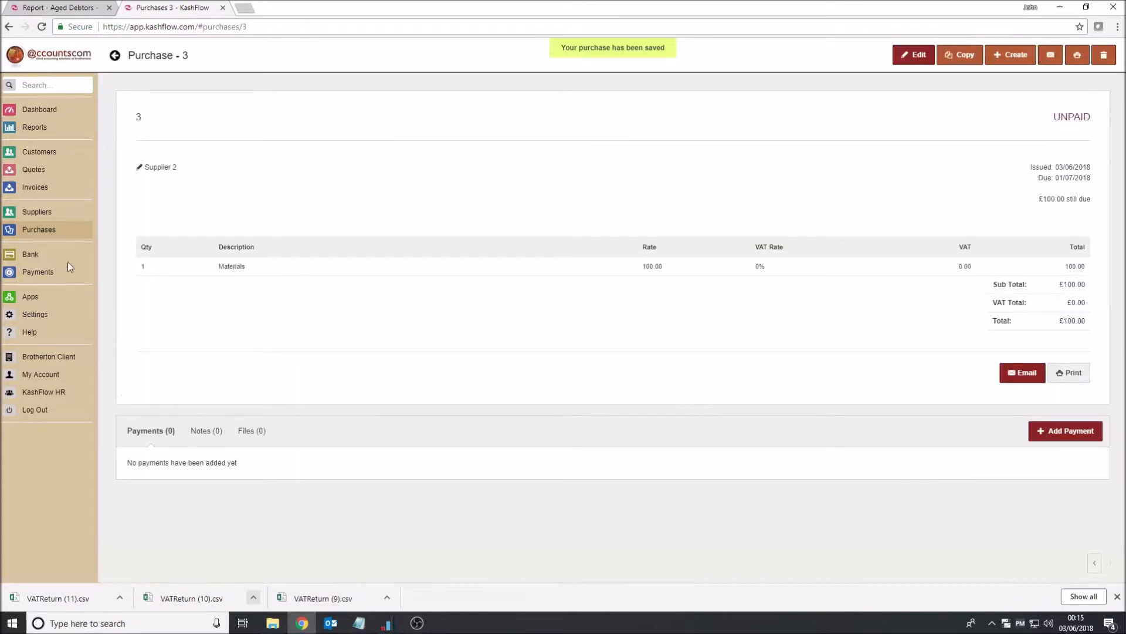
Pay the unpaid Supplier 2 purchase with a 100.00 cheque from Brotherton 1 dated 03/06/2018, and open that account's bank transactions
{"action": "left_click", "coordinate": [42, 230]}
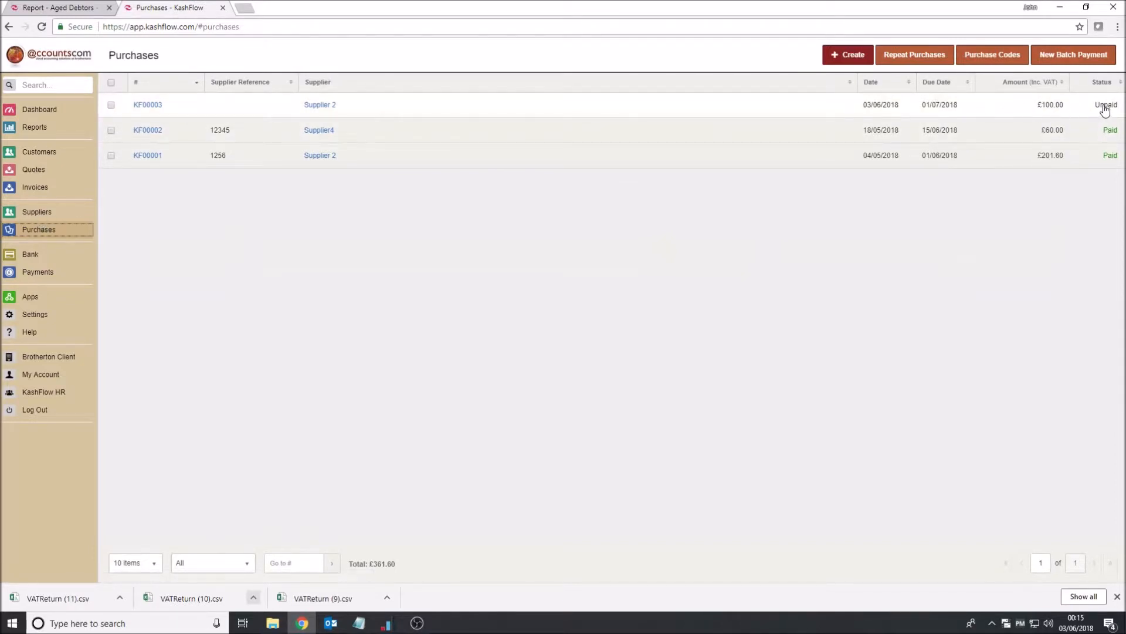
{"action": "left_click", "coordinate": [147, 105]}
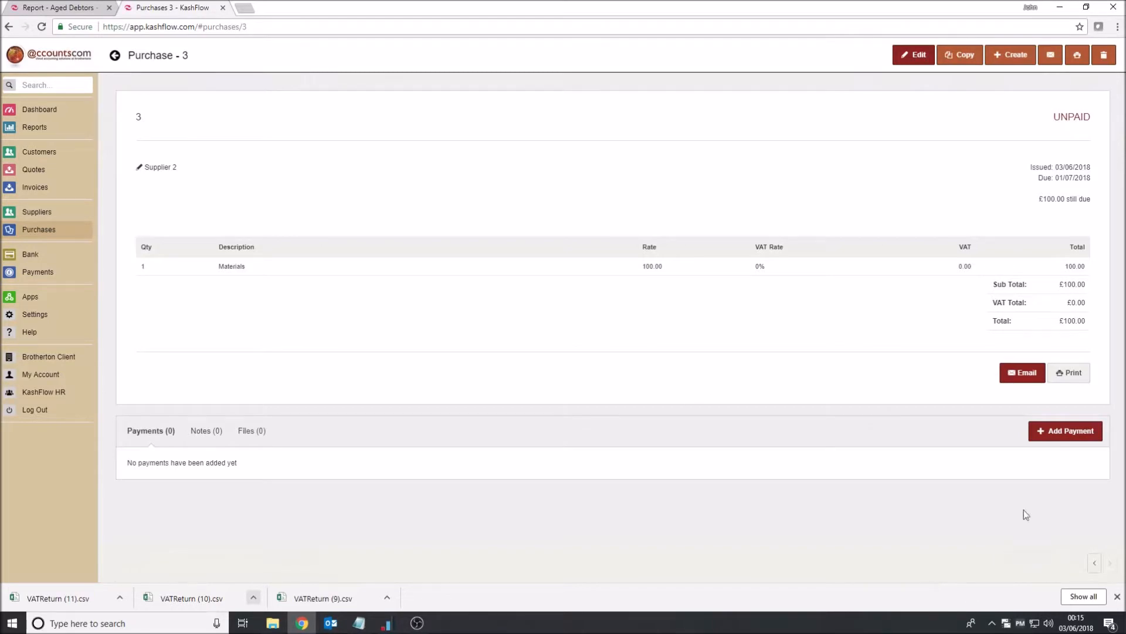
{"action": "left_click", "coordinate": [1066, 432]}
{"action": "left_click", "coordinate": [424, 231]}
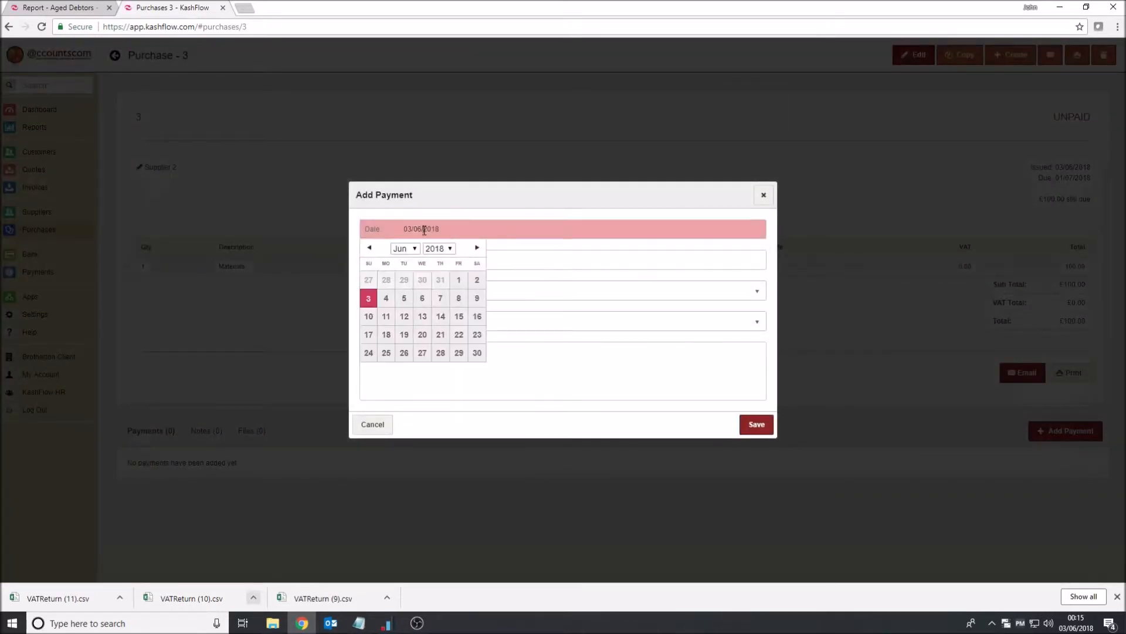
{"action": "left_click", "coordinate": [574, 276]}
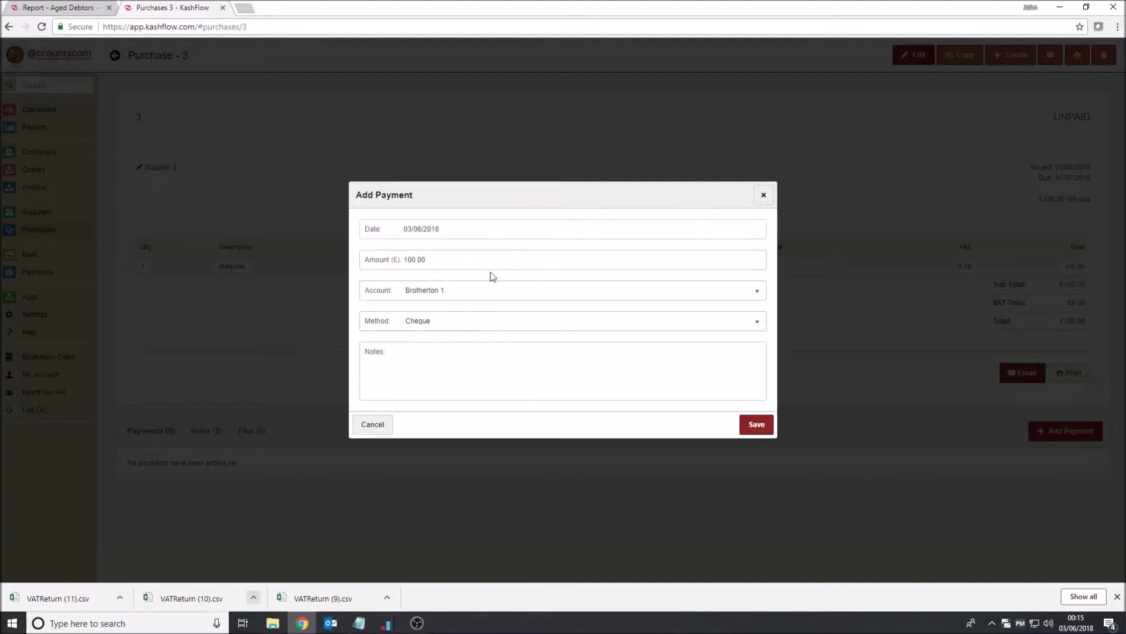
{"action": "left_click", "coordinate": [756, 425]}
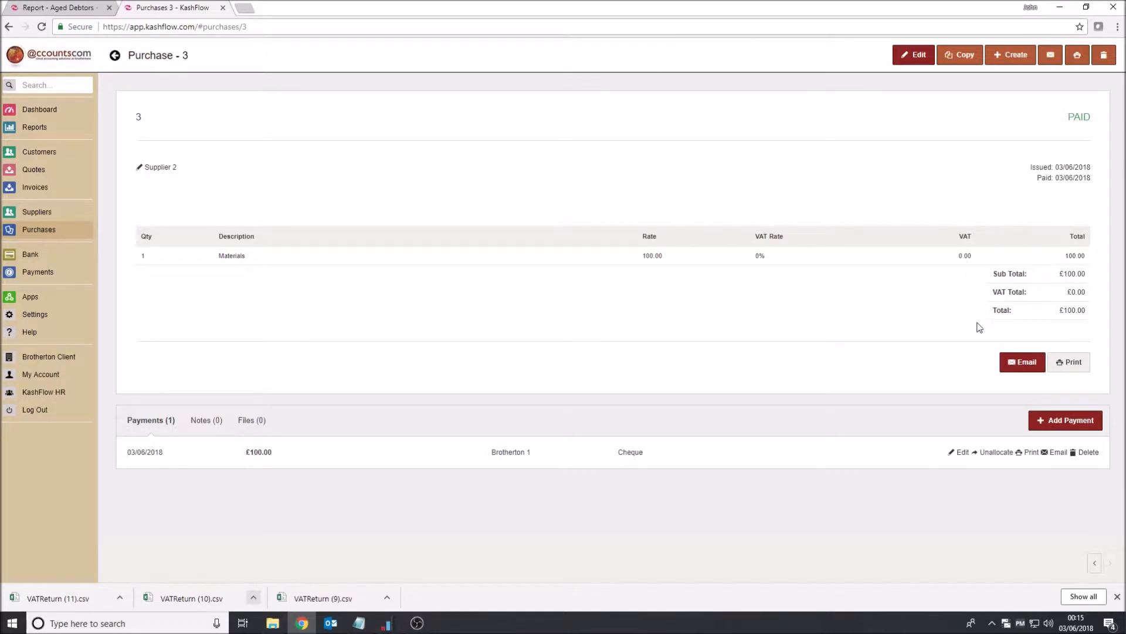
{"action": "left_click", "coordinate": [29, 257]}
{"action": "left_click", "coordinate": [598, 241]}
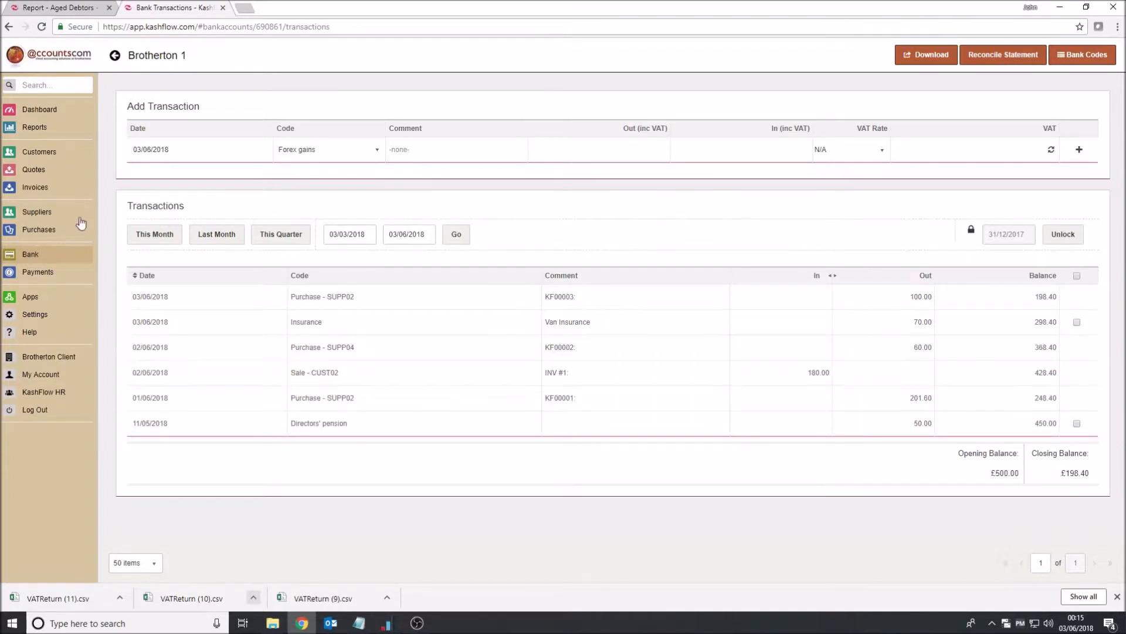
Create a new customer named Customer4 with the country United Kingdom
{"action": "left_click", "coordinate": [43, 154]}
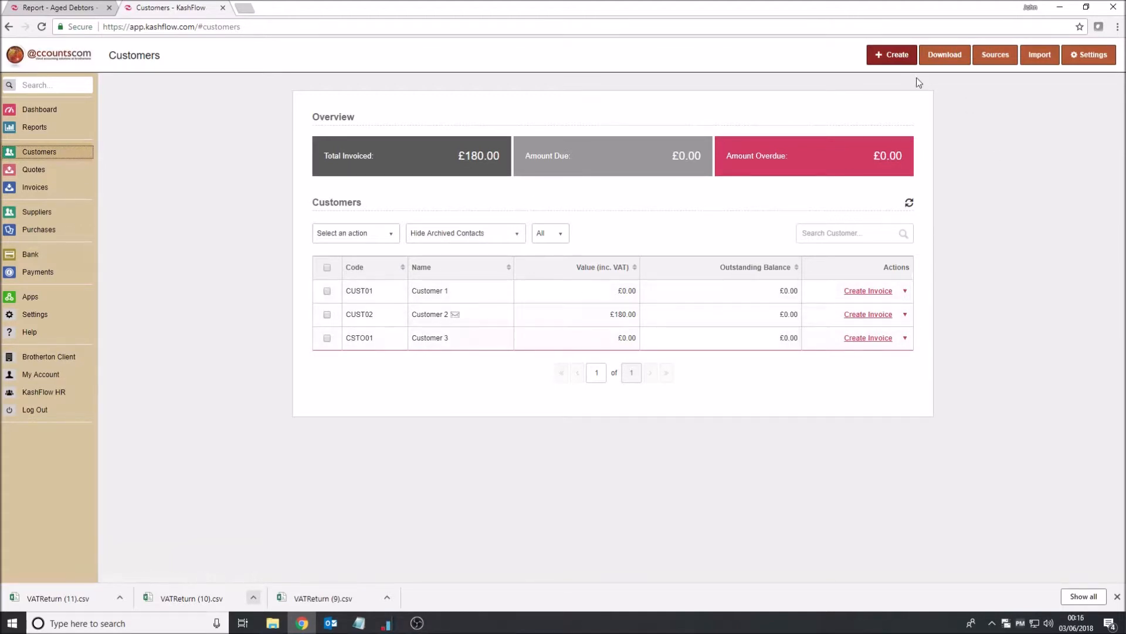
{"action": "left_click", "coordinate": [901, 61]}
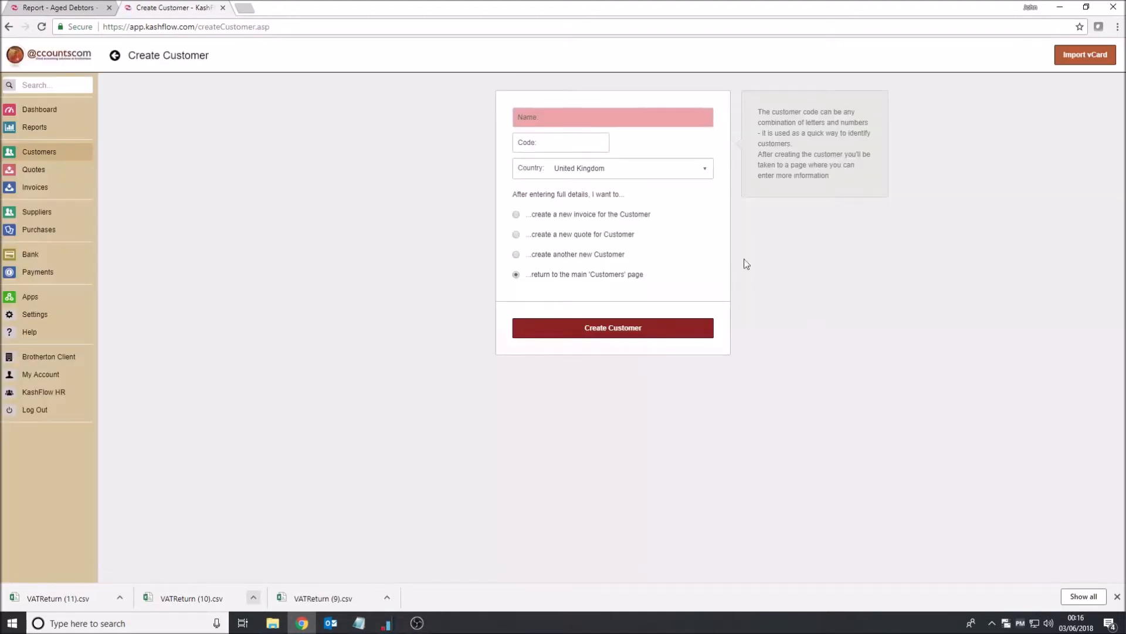
{"action": "left_click", "coordinate": [564, 119]}
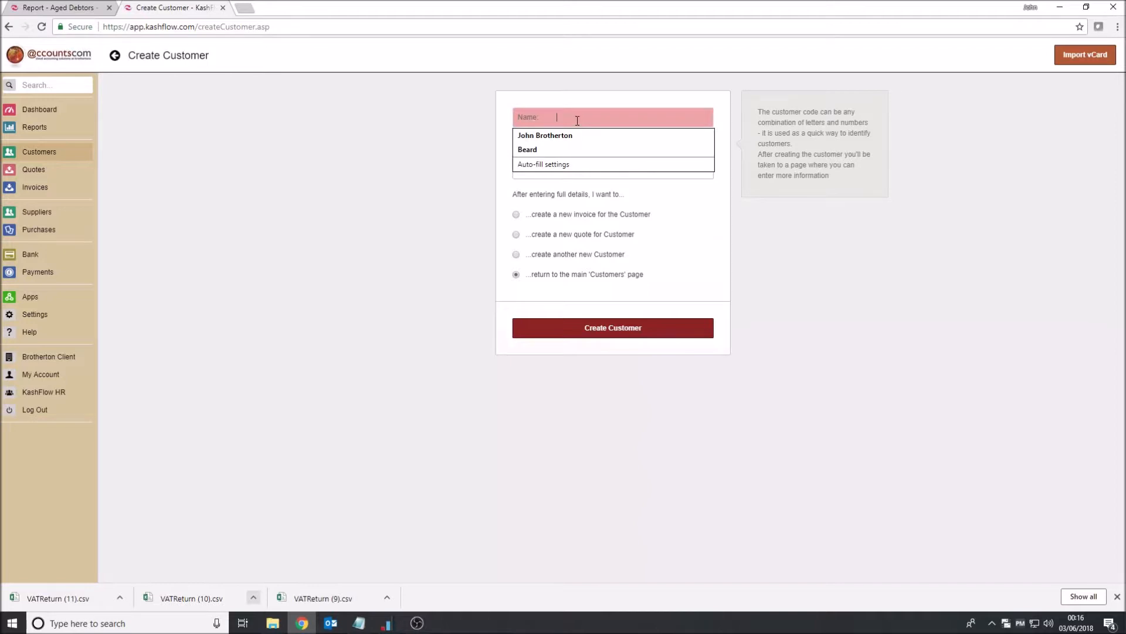
{"action": "type", "text": "Customer"}
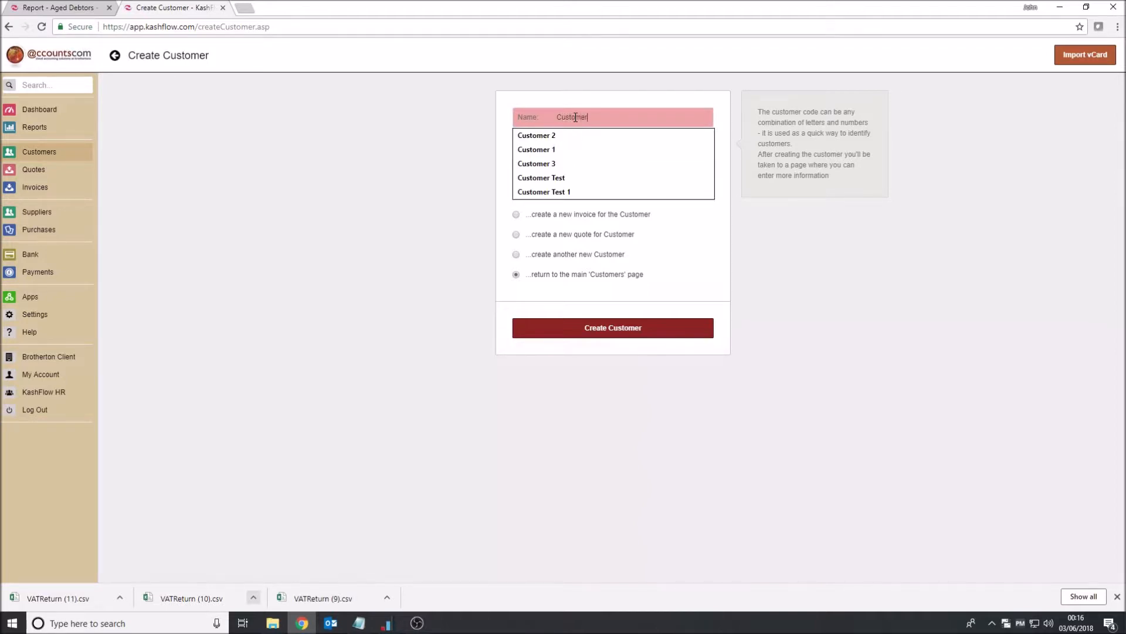
{"action": "type", "text": "4"}
{"action": "left_click", "coordinate": [610, 328]}
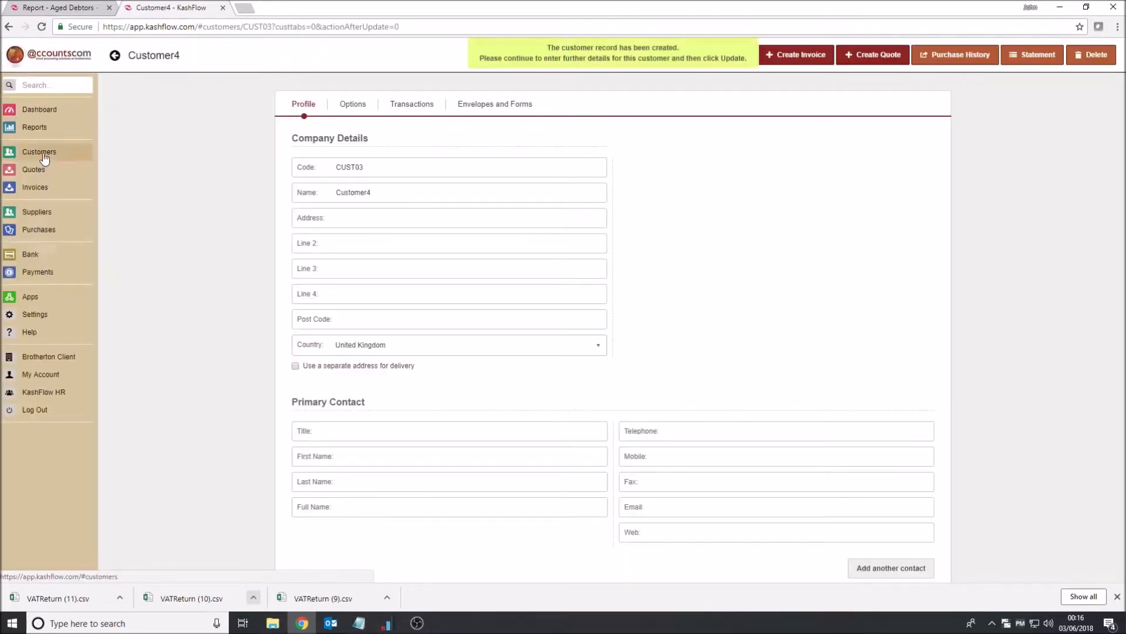
Review Customer4's profile, options and transactions, and return to the customer list
{"action": "left_click", "coordinate": [41, 151]}
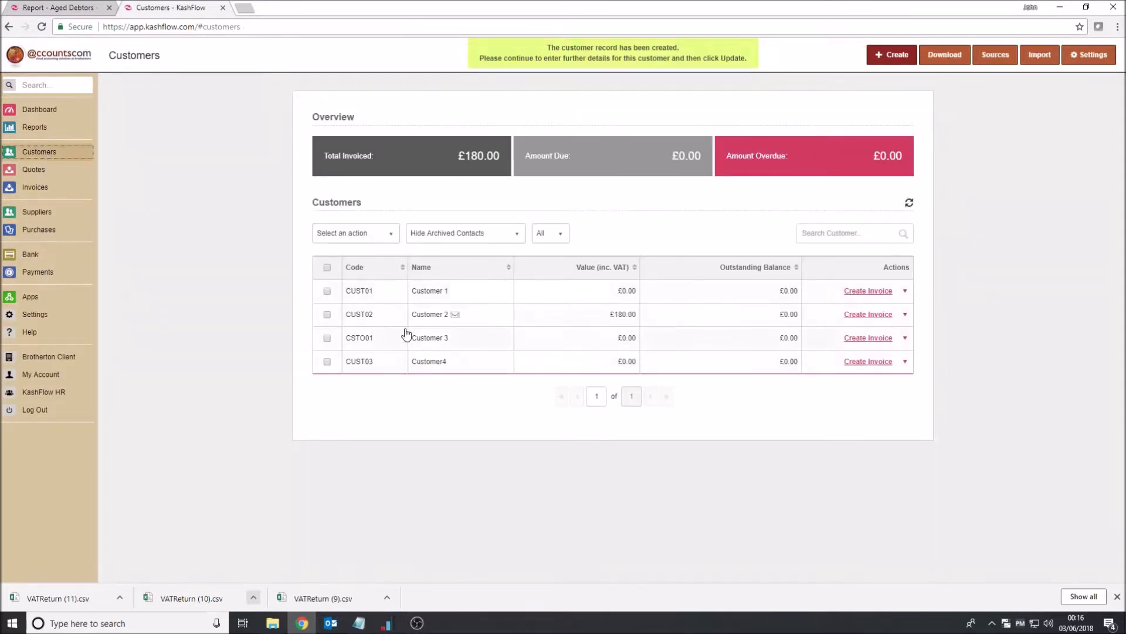
{"action": "left_click", "coordinate": [429, 362]}
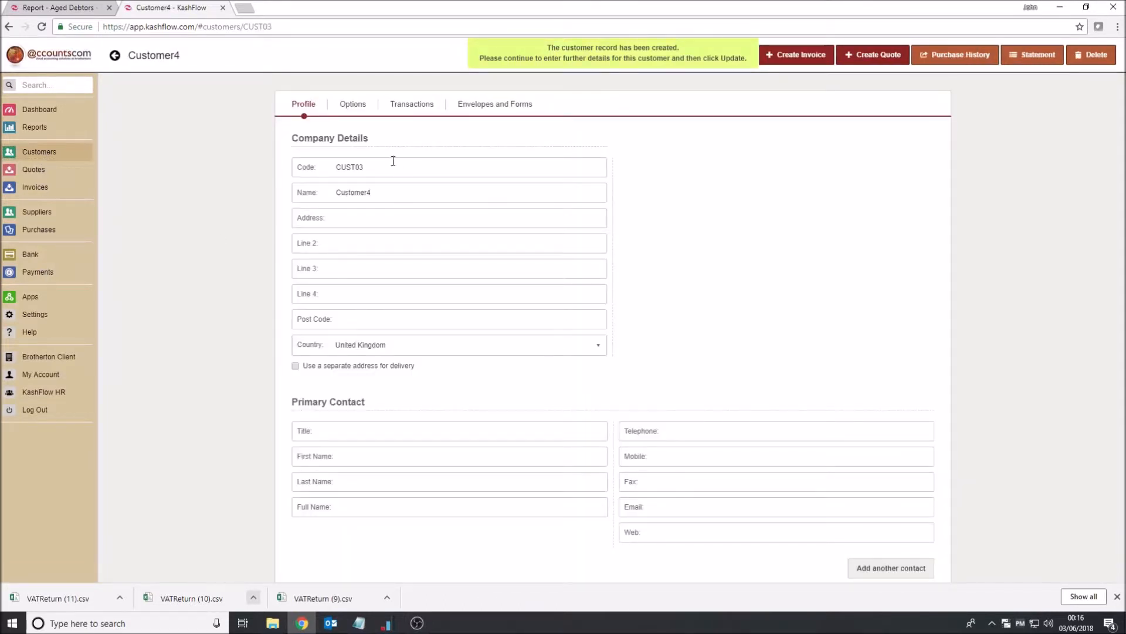
{"action": "left_click", "coordinate": [351, 105]}
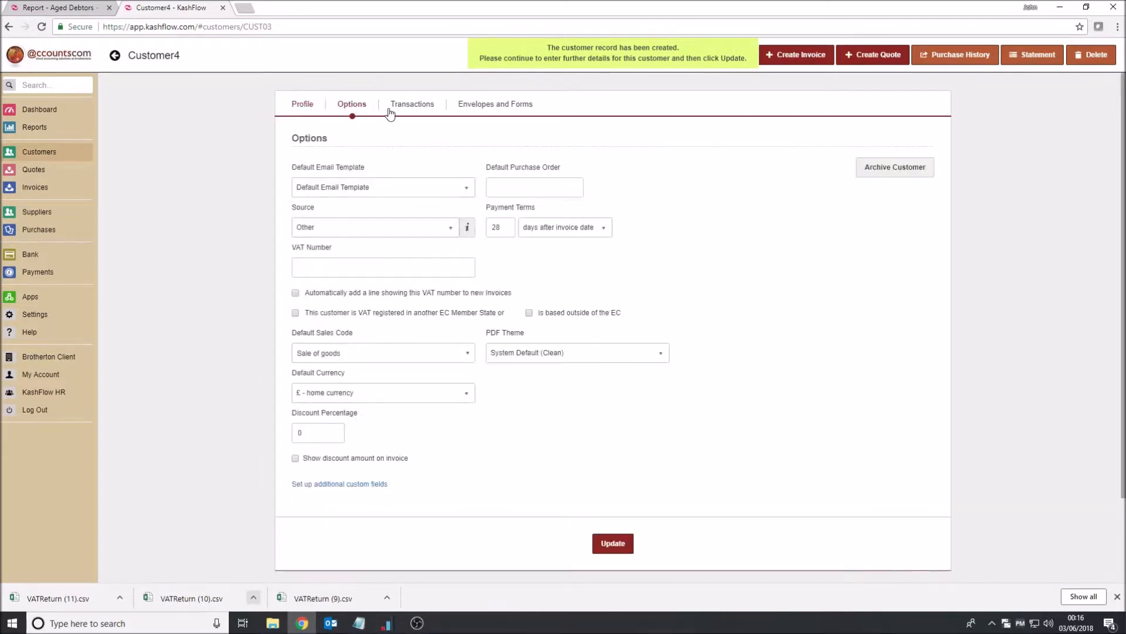
{"action": "left_click", "coordinate": [415, 109]}
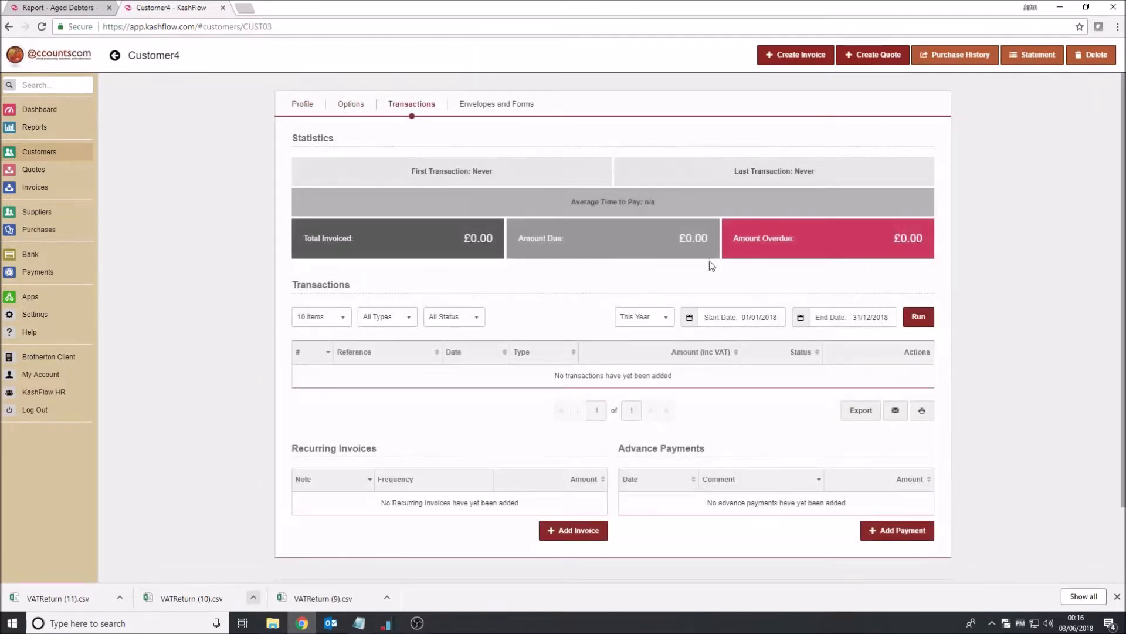
{"action": "left_click", "coordinate": [43, 153]}
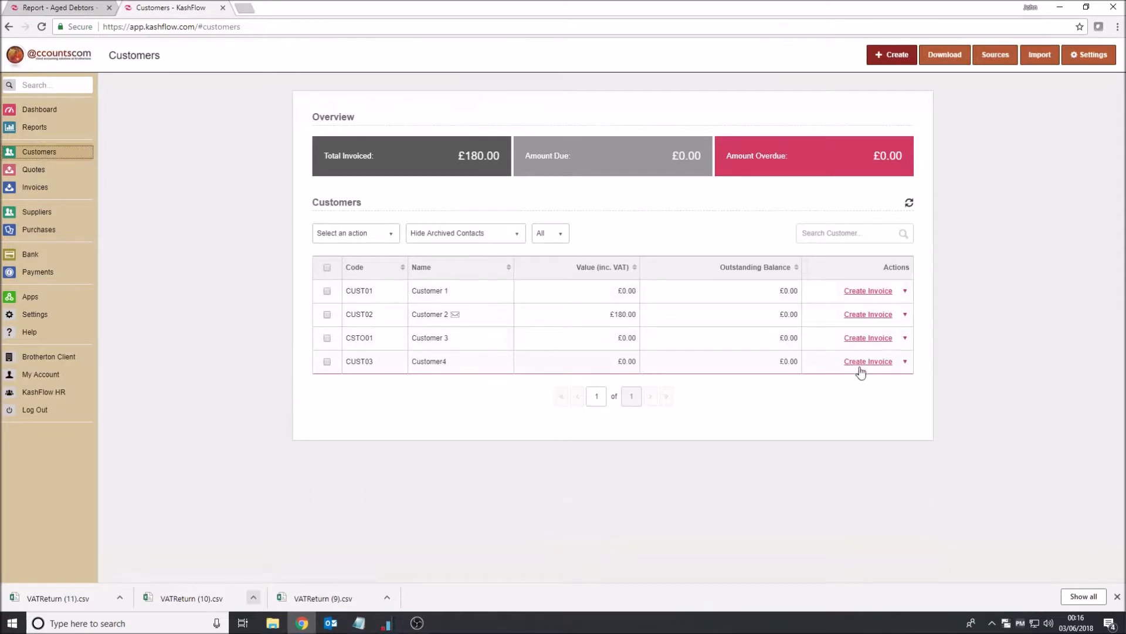
Start a new invoice for Customer4 and add a blank line item to it
{"action": "left_click", "coordinate": [37, 187]}
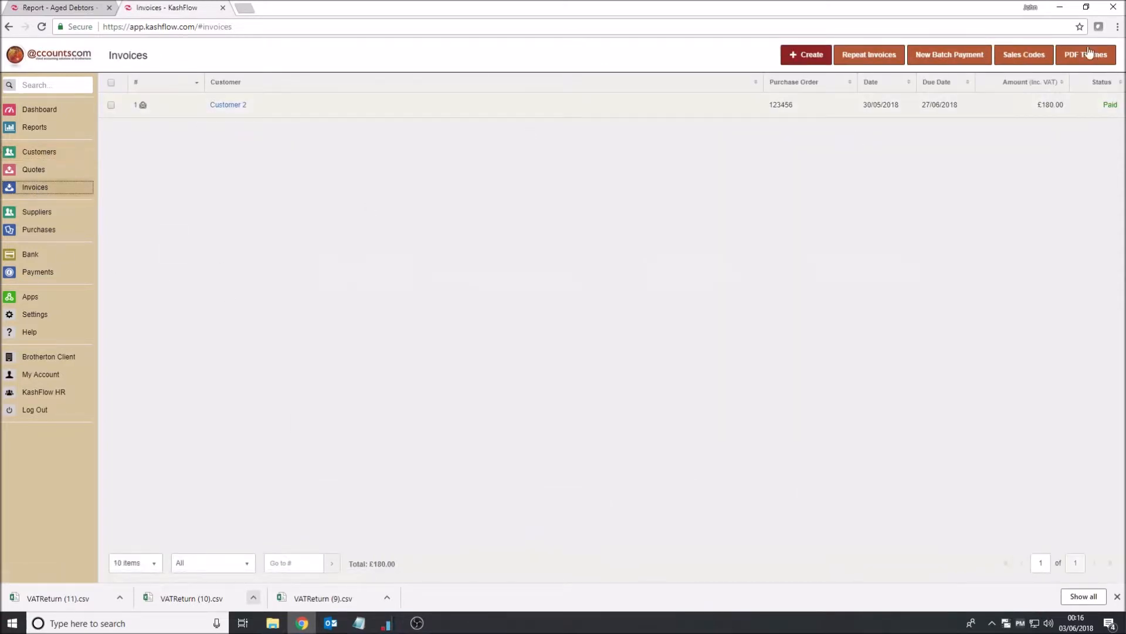
{"action": "left_click", "coordinate": [820, 59]}
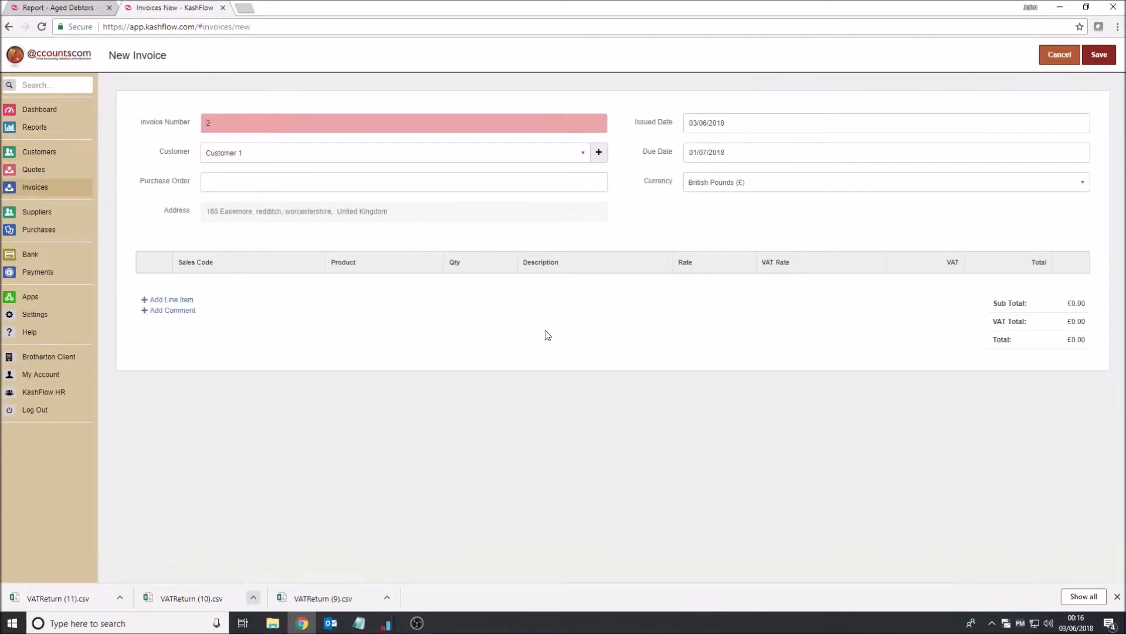
{"action": "left_click", "coordinate": [353, 161]}
{"action": "left_click", "coordinate": [280, 239]}
{"action": "left_click", "coordinate": [172, 300]}
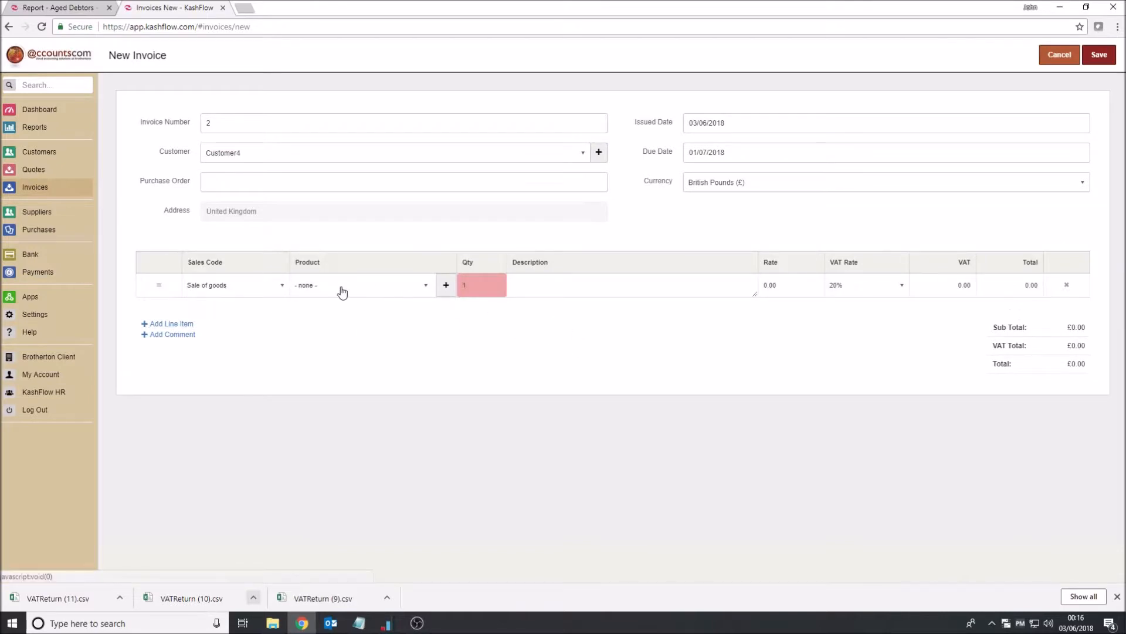
Describe the invoice line as Accountancy, set its rate to 100, and save the invoice
{"action": "left_click", "coordinate": [593, 283]}
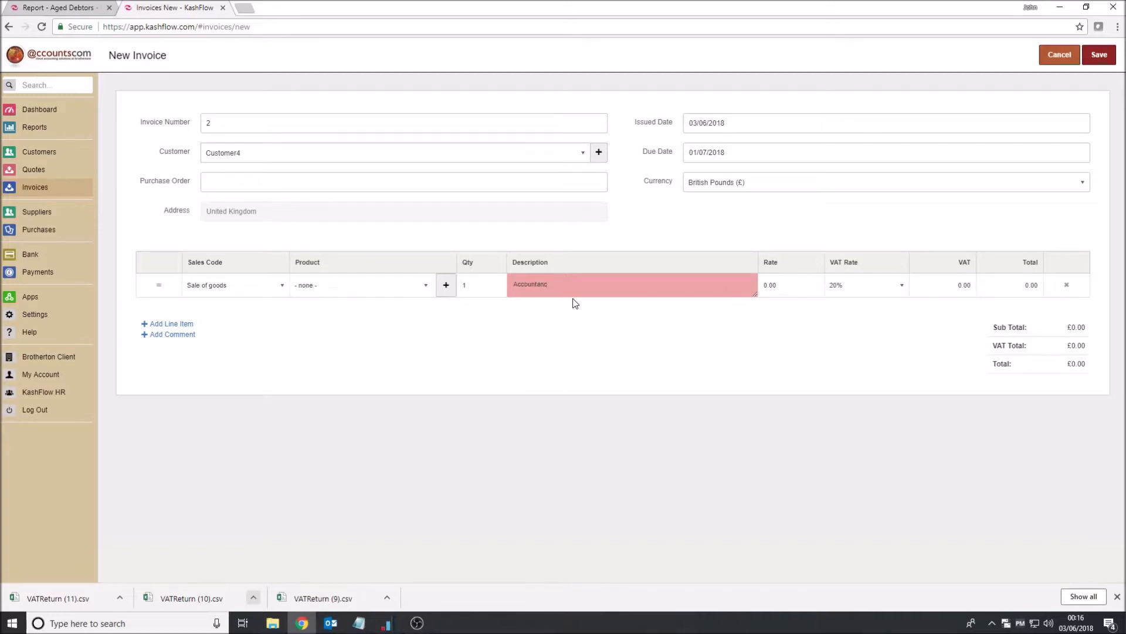
{"action": "left_click", "coordinate": [790, 284]}
{"action": "left_click_drag", "start_coordinate": [797, 286], "coordinate": [750, 290]}
{"action": "type", "text": "100"}
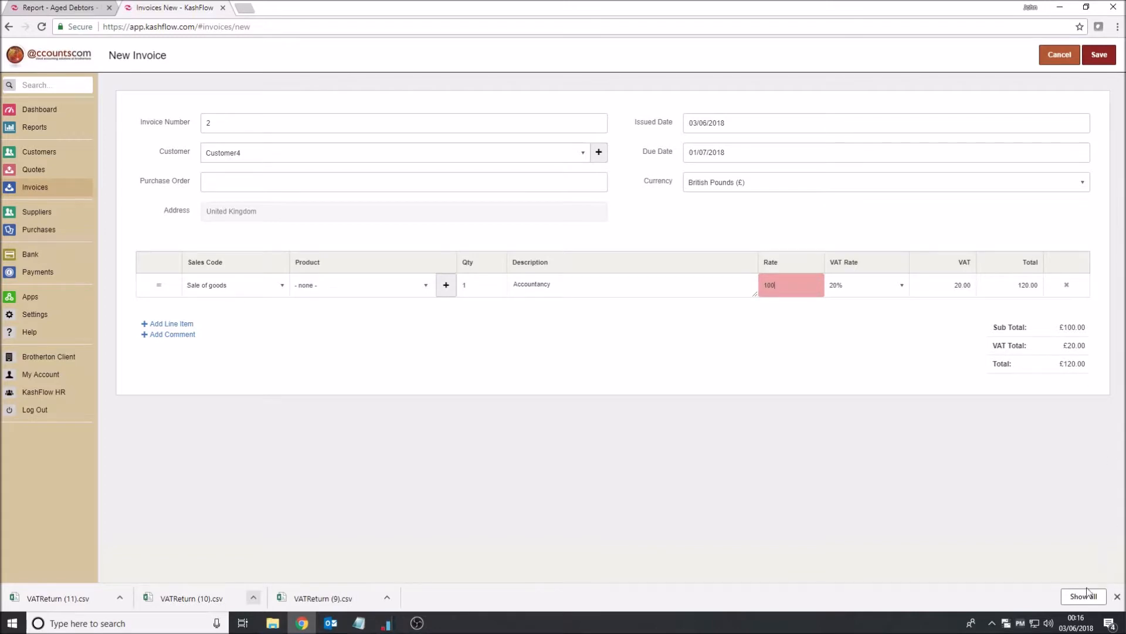
{"action": "left_click", "coordinate": [1099, 54]}
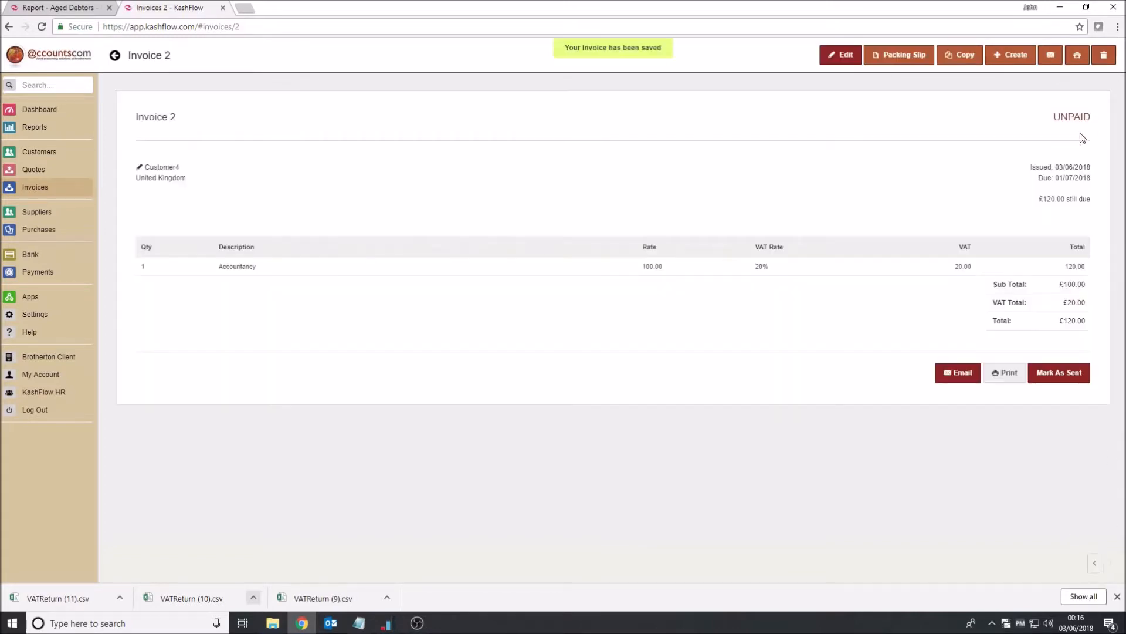
Record a 120.00 bank transfer payment into Brotherton 1 for the invoice, and check its payment details without changing them
{"action": "left_click", "coordinate": [1027, 432]}
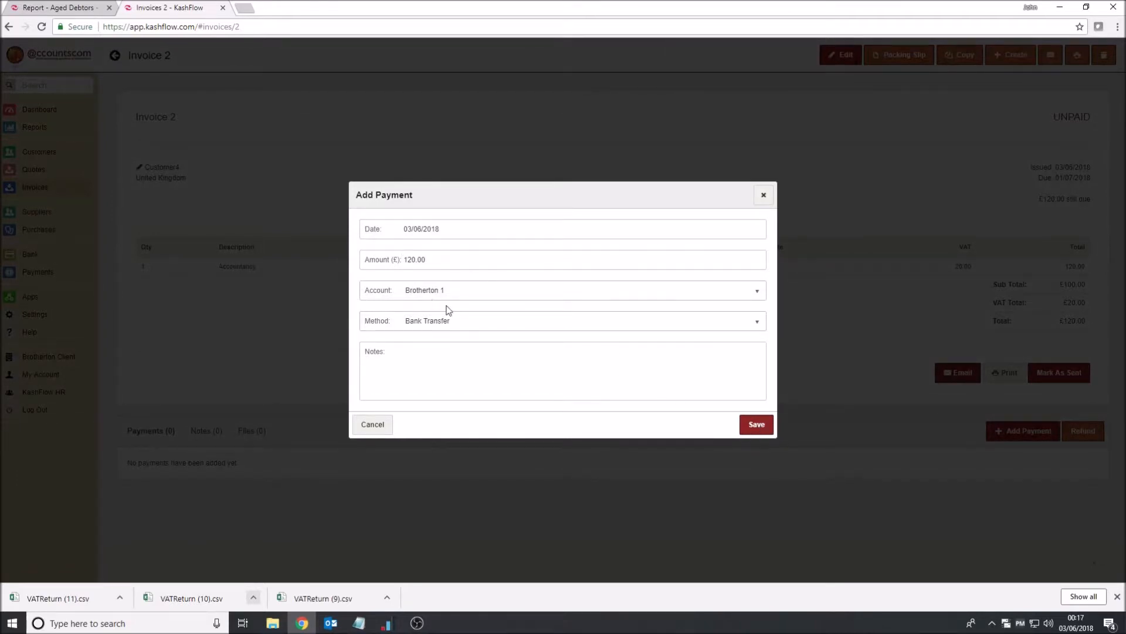
{"action": "left_click", "coordinate": [762, 426]}
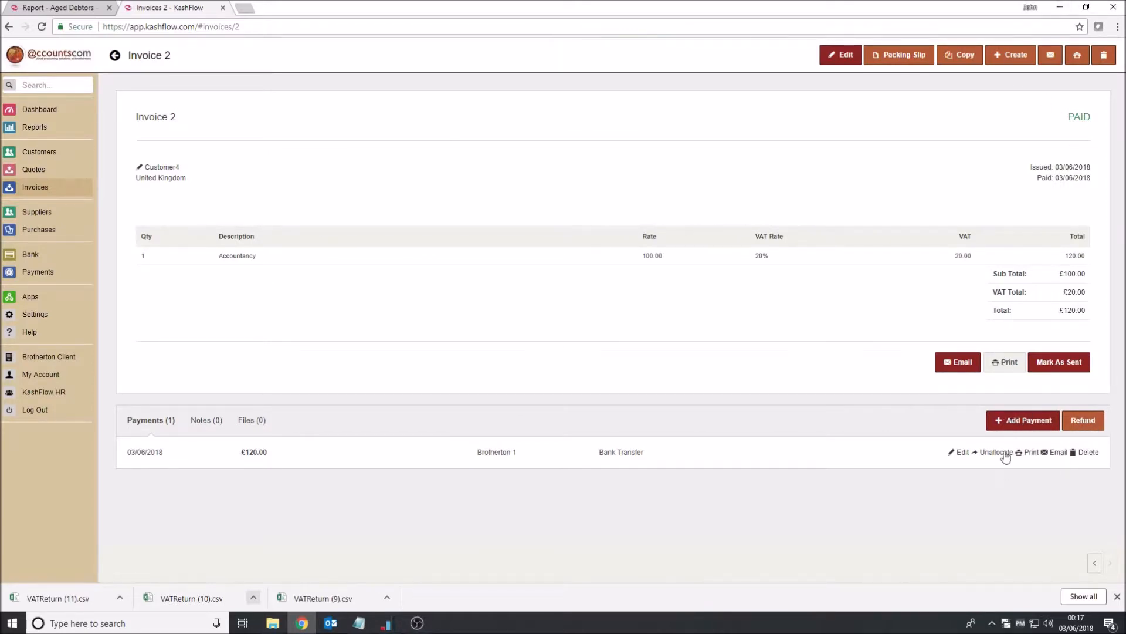
{"action": "left_click", "coordinate": [960, 452]}
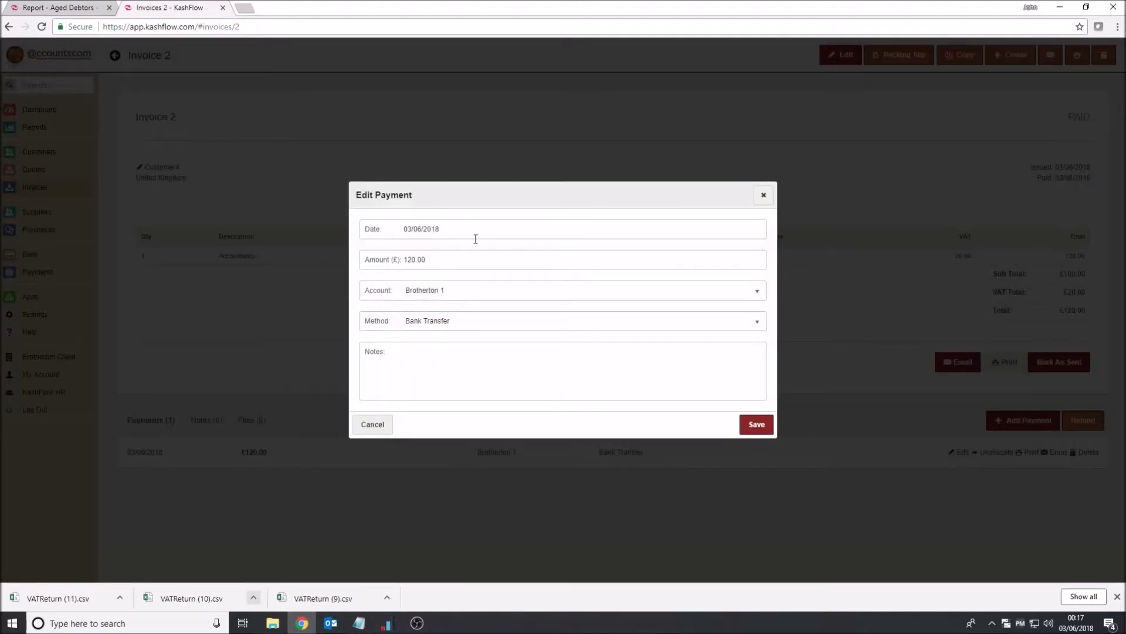
{"action": "left_click", "coordinate": [763, 195]}
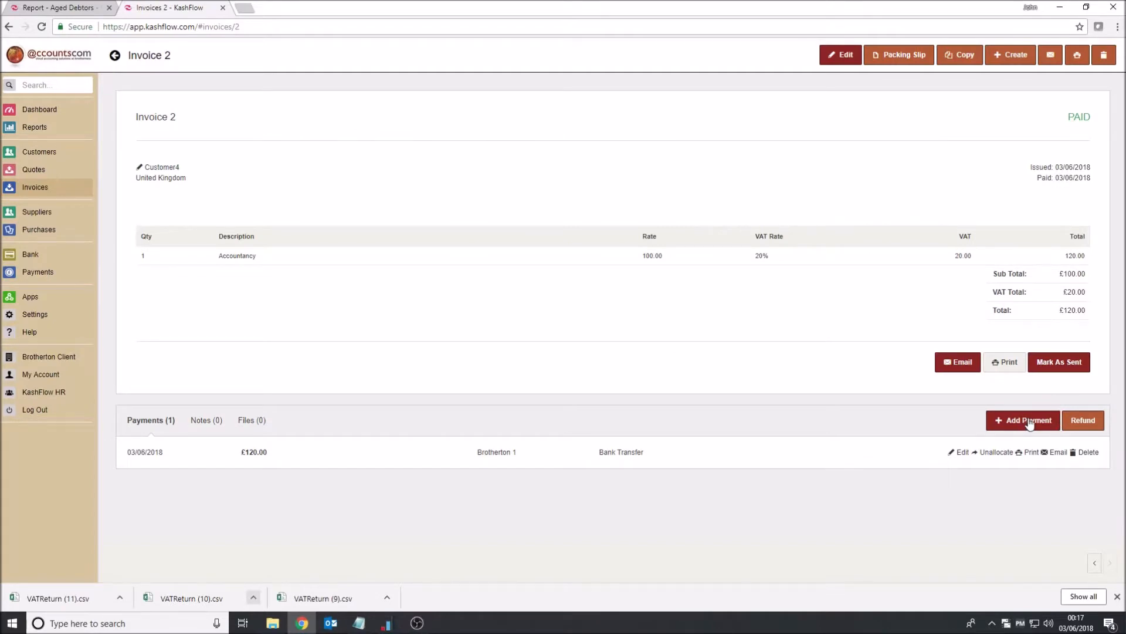
Reduce Invoice 2's recorded bank transfer payment to 100 and save the change
{"action": "left_click", "coordinate": [965, 452]}
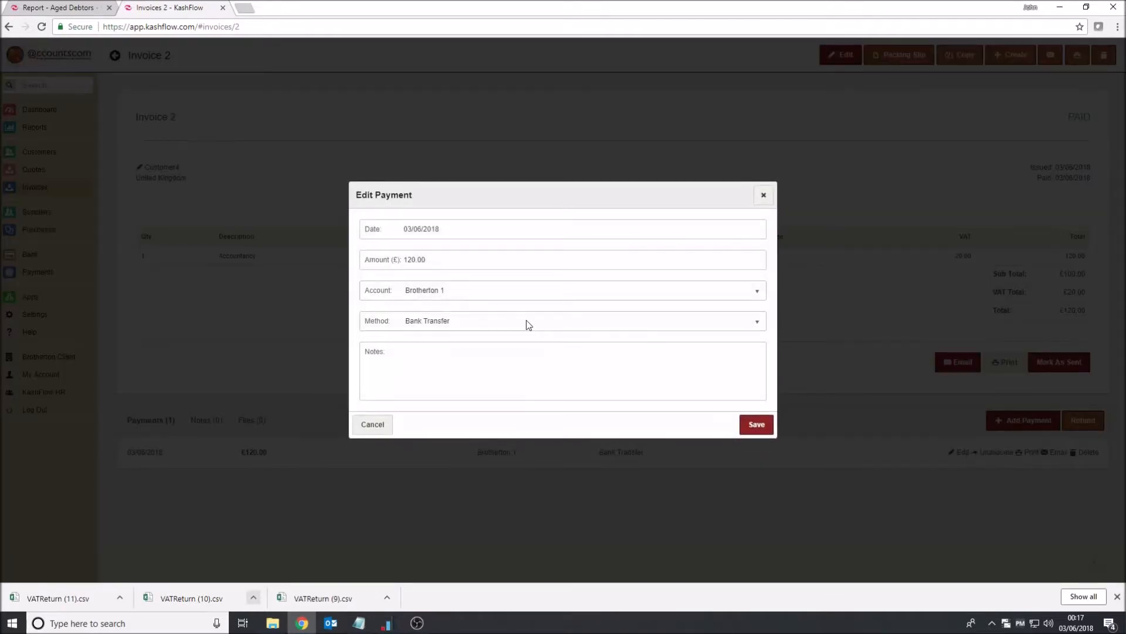
{"action": "left_click", "coordinate": [455, 322]}
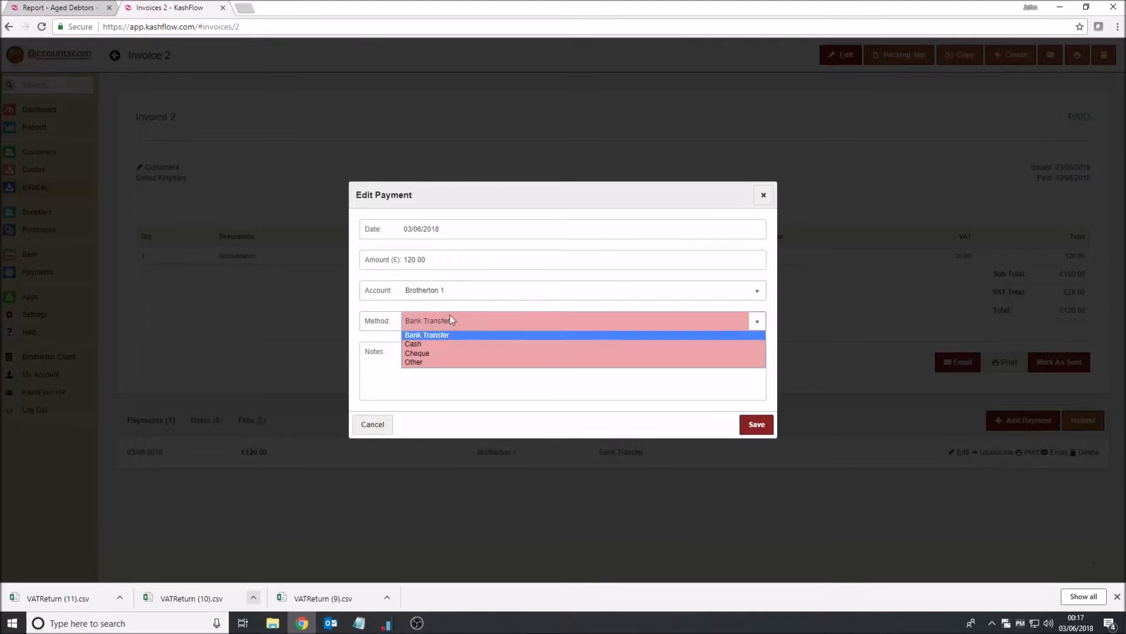
{"action": "left_click", "coordinate": [438, 261]}
{"action": "double_click", "coordinate": [412, 262]}
{"action": "type", "text": "10"}
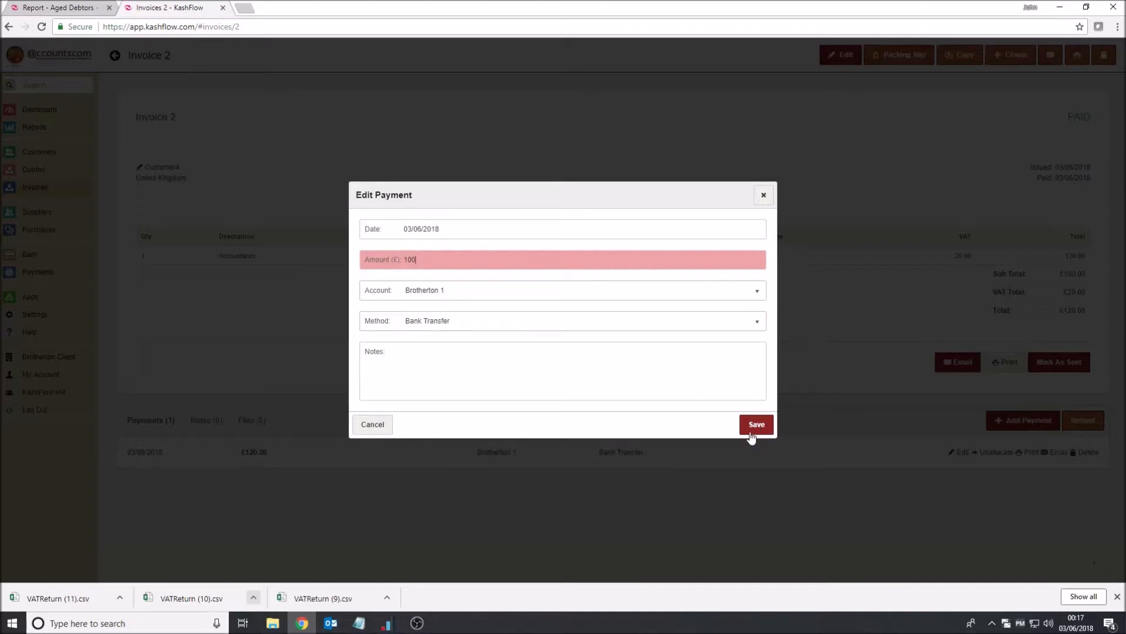
{"action": "left_click", "coordinate": [751, 433]}
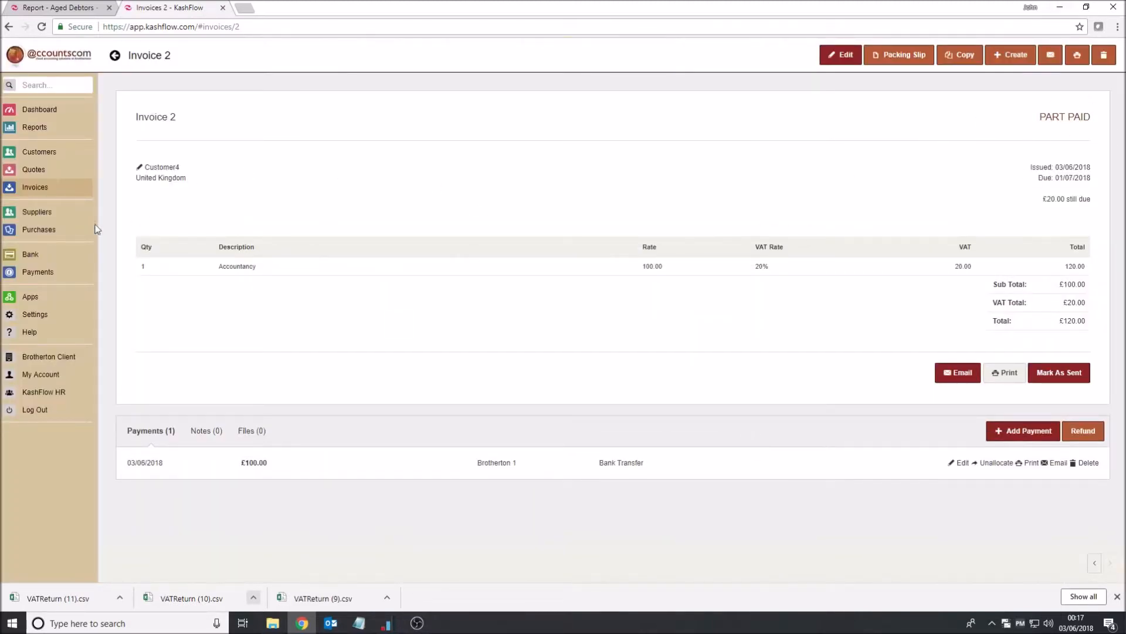
Check Customer4's outstanding balance and transactions, and look up the invoice payment in the Brotherton 1 bank transactions
{"action": "left_click", "coordinate": [44, 154]}
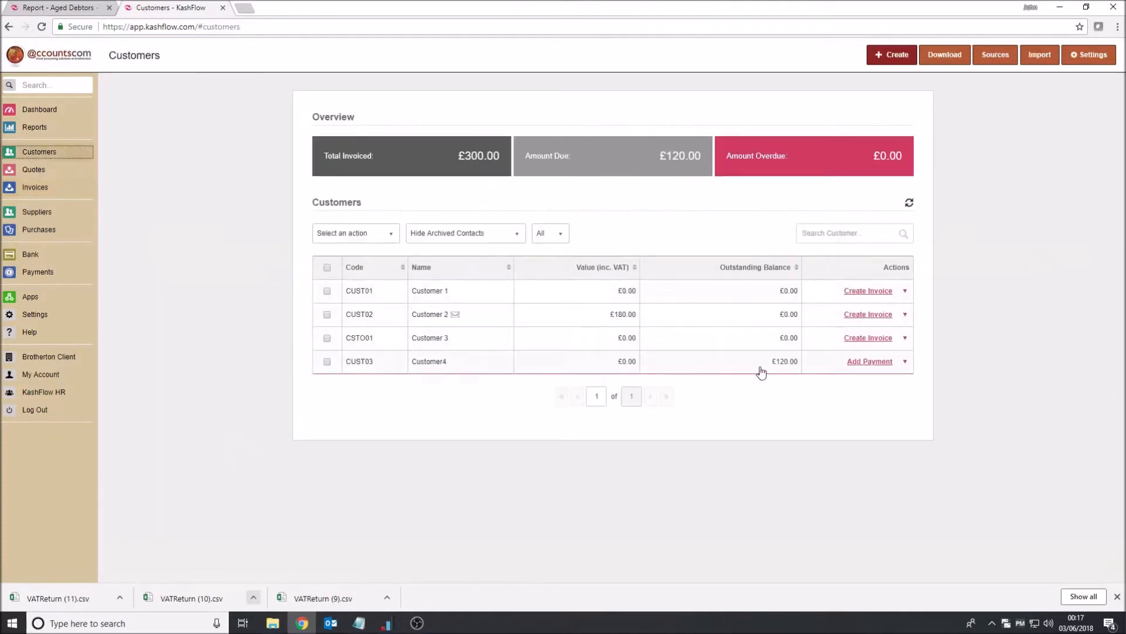
{"action": "left_click", "coordinate": [430, 362]}
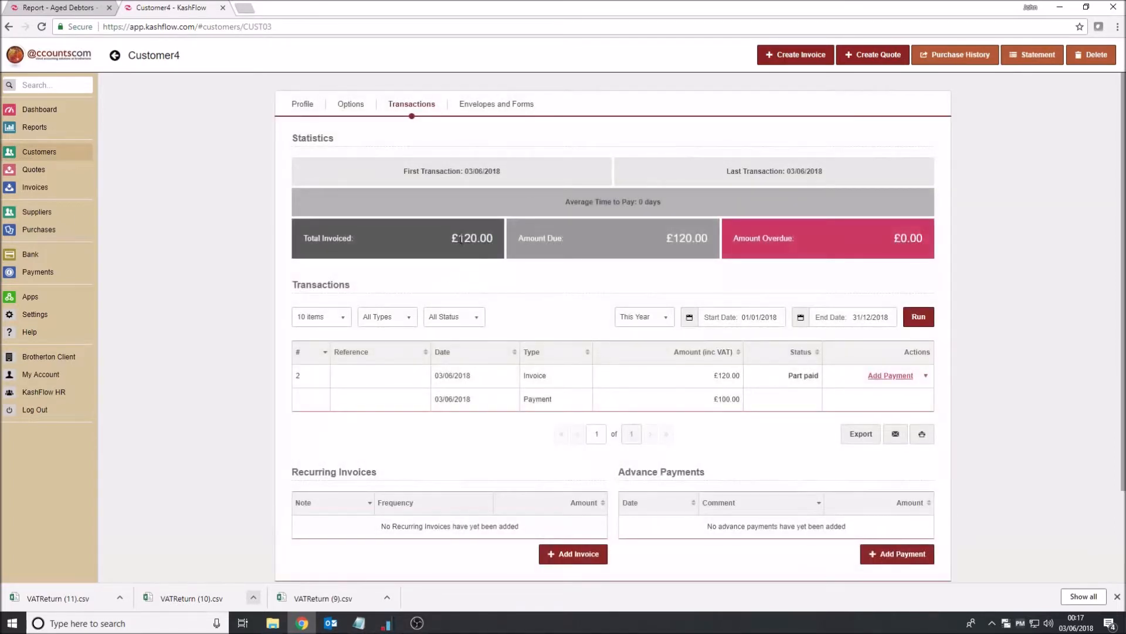
{"action": "scroll", "coordinate": [461, 239], "scroll_direction": "down", "scroll_amount": 2}
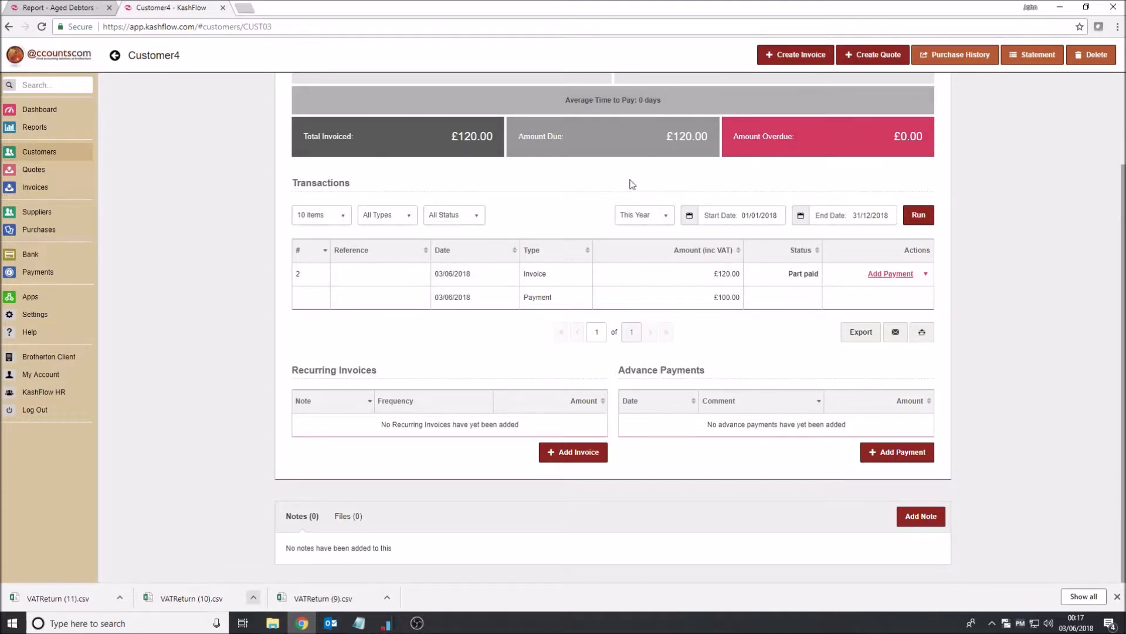
{"action": "left_click", "coordinate": [42, 170]}
{"action": "left_click", "coordinate": [45, 153]}
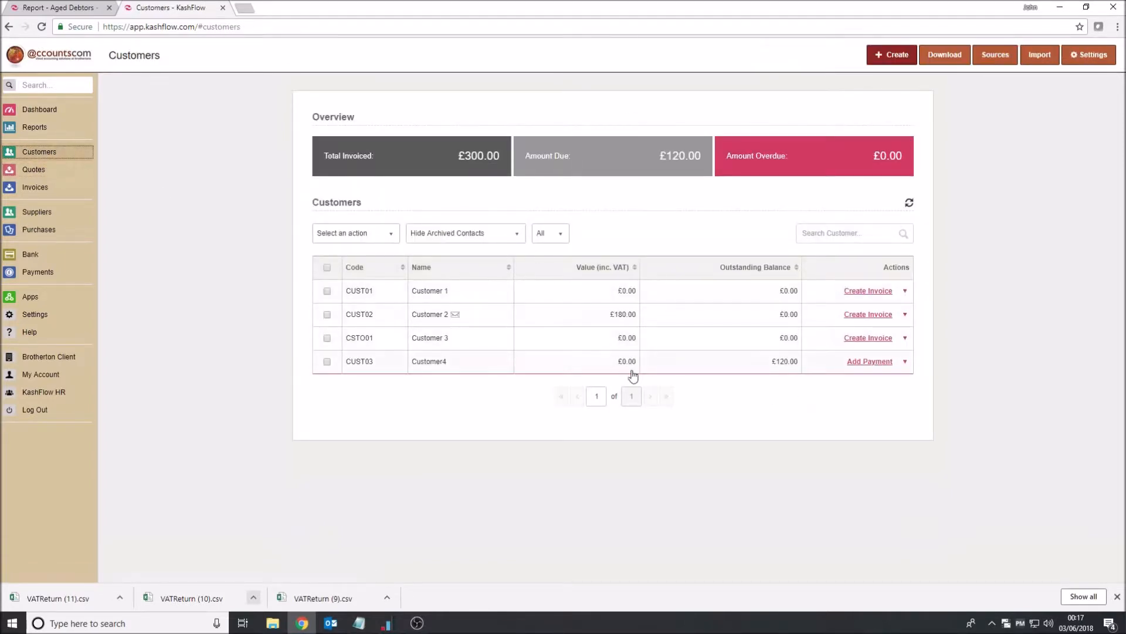
{"action": "left_click", "coordinate": [440, 363]}
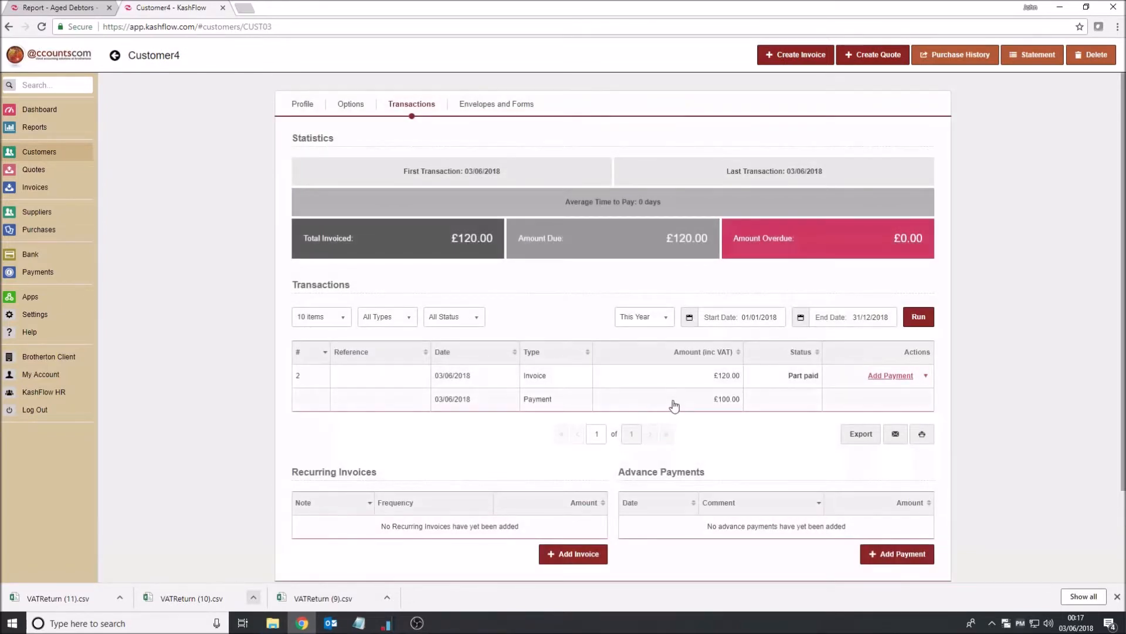
{"action": "scroll", "coordinate": [674, 405], "scroll_direction": "down", "scroll_amount": 1}
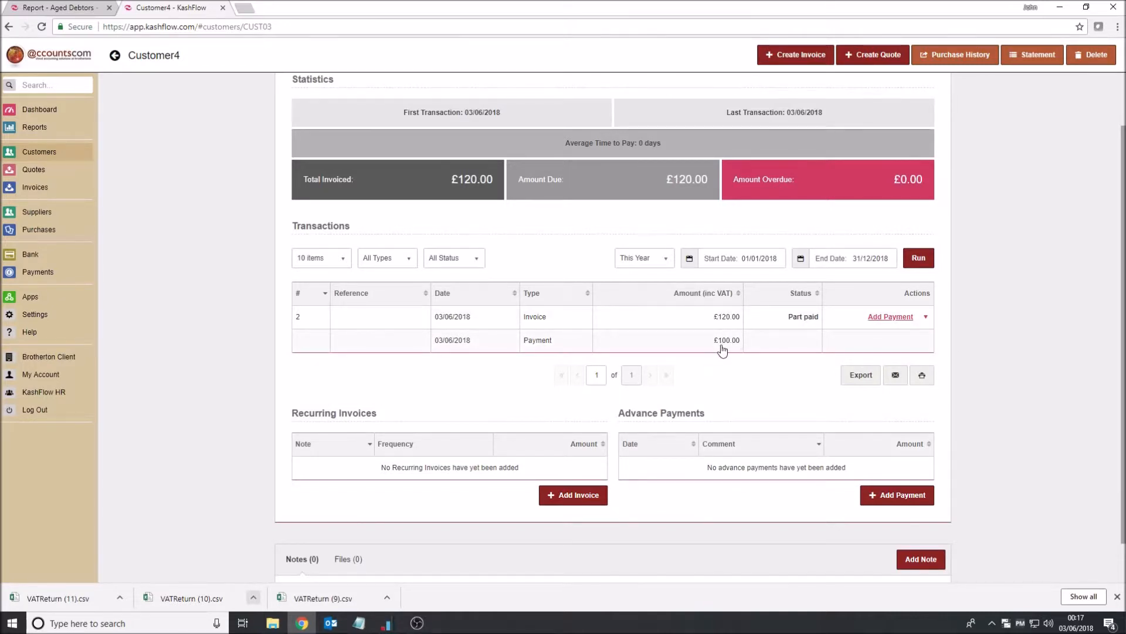
{"action": "scroll", "coordinate": [723, 350], "scroll_direction": "up", "scroll_amount": 1}
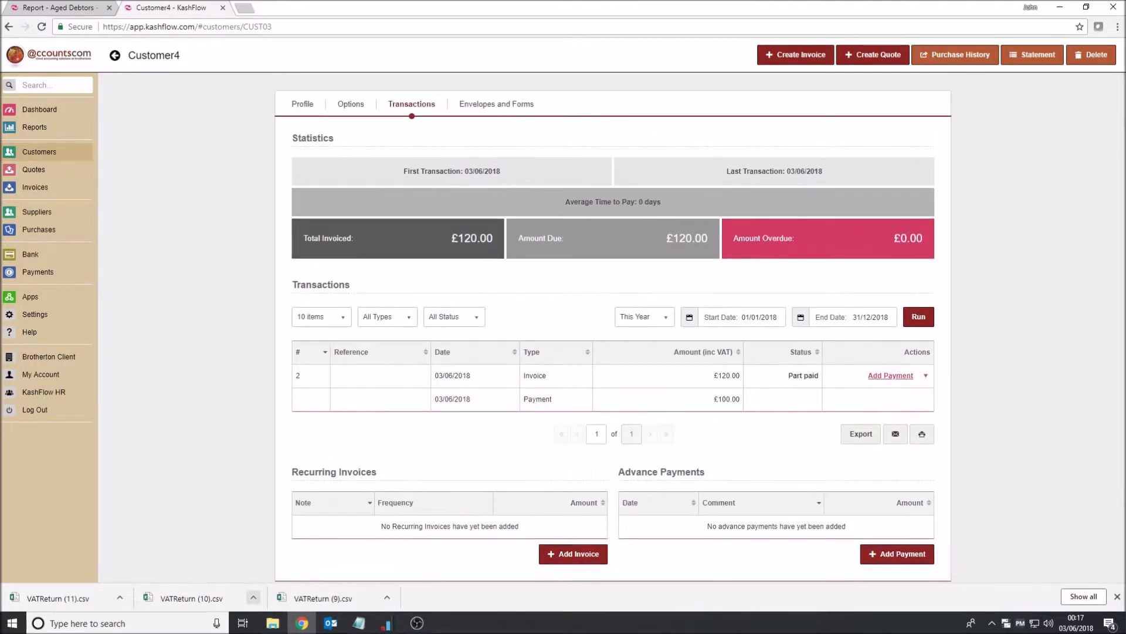
{"action": "left_click", "coordinate": [35, 257]}
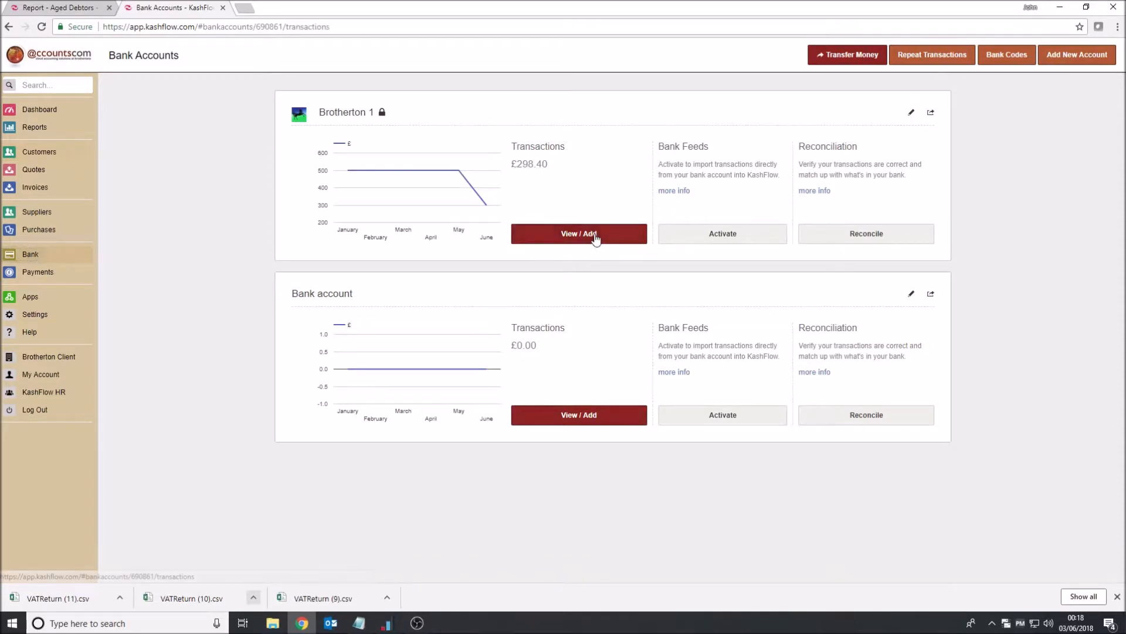
{"action": "left_click", "coordinate": [596, 234]}
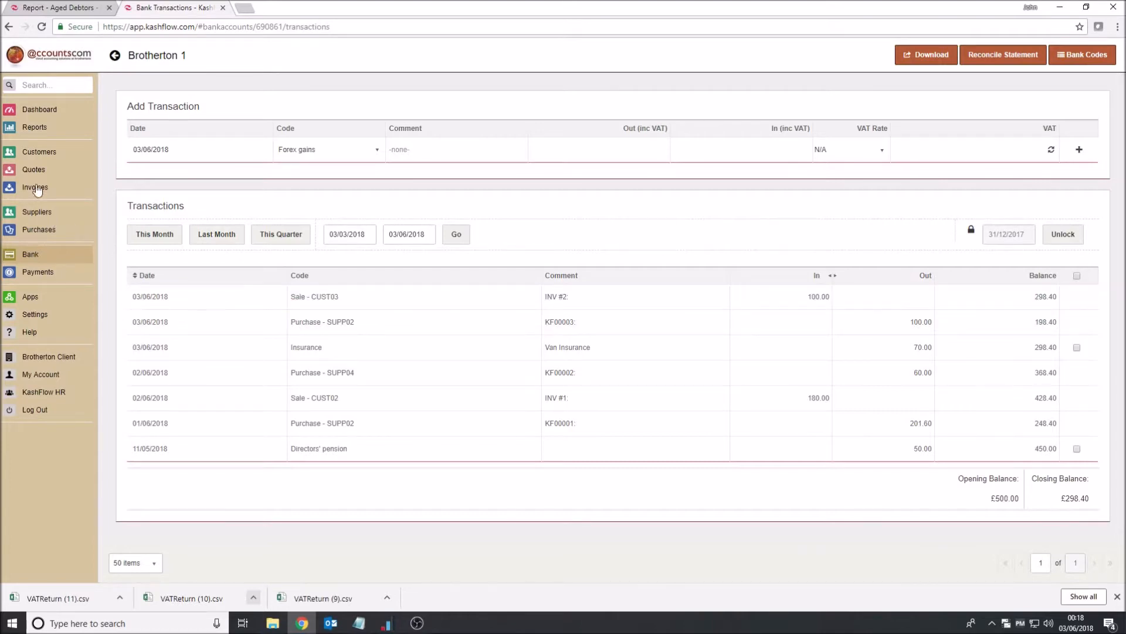
Add a 20.00 bank transfer payment into Brotherton 1 against Customer4's part-paid invoice
{"action": "left_click", "coordinate": [37, 156]}
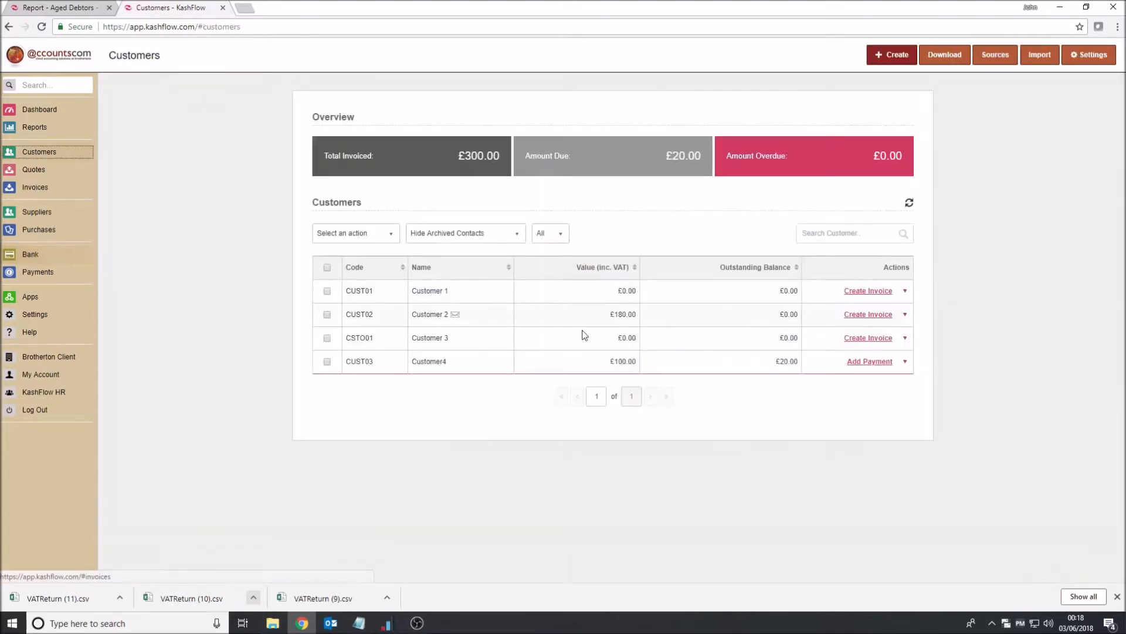
{"action": "left_click", "coordinate": [422, 363]}
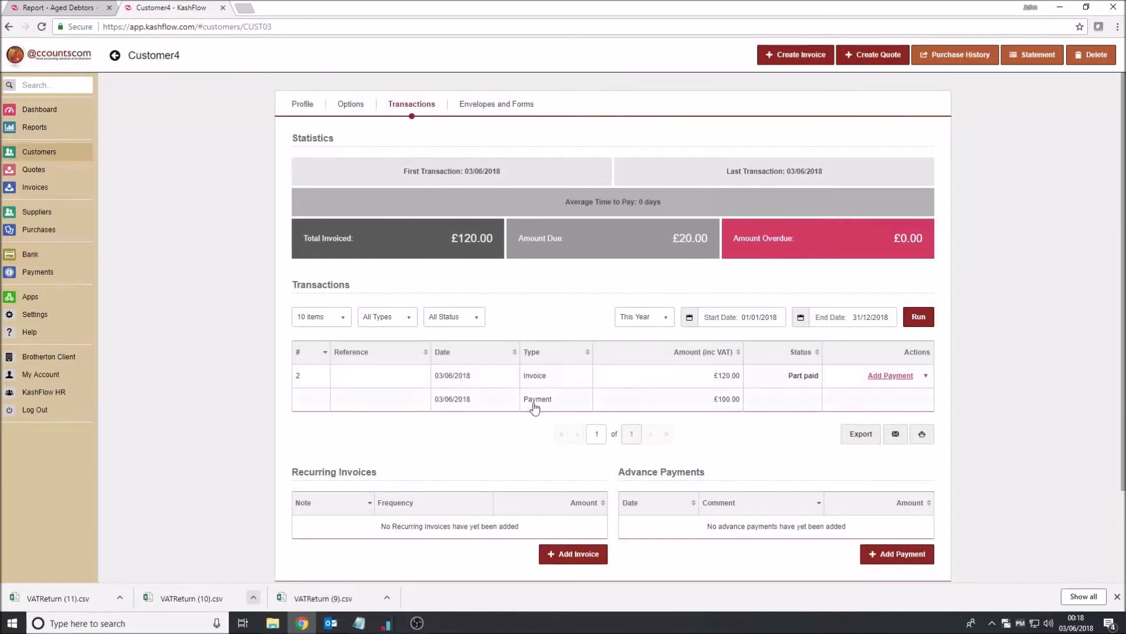
{"action": "left_click", "coordinate": [890, 379]}
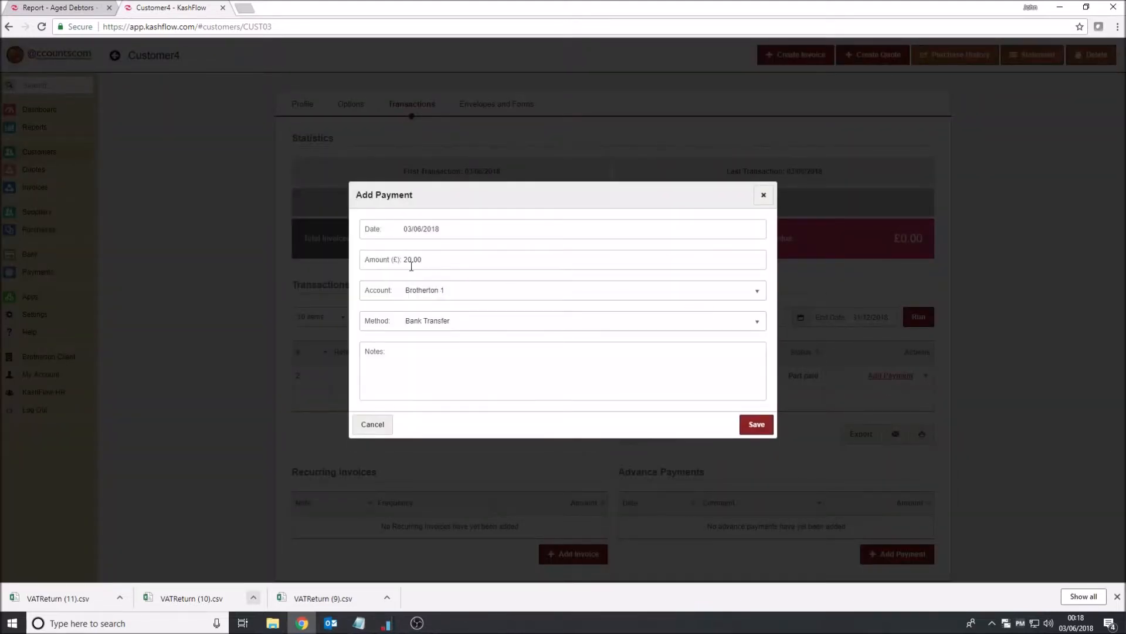
{"action": "left_click", "coordinate": [762, 431]}
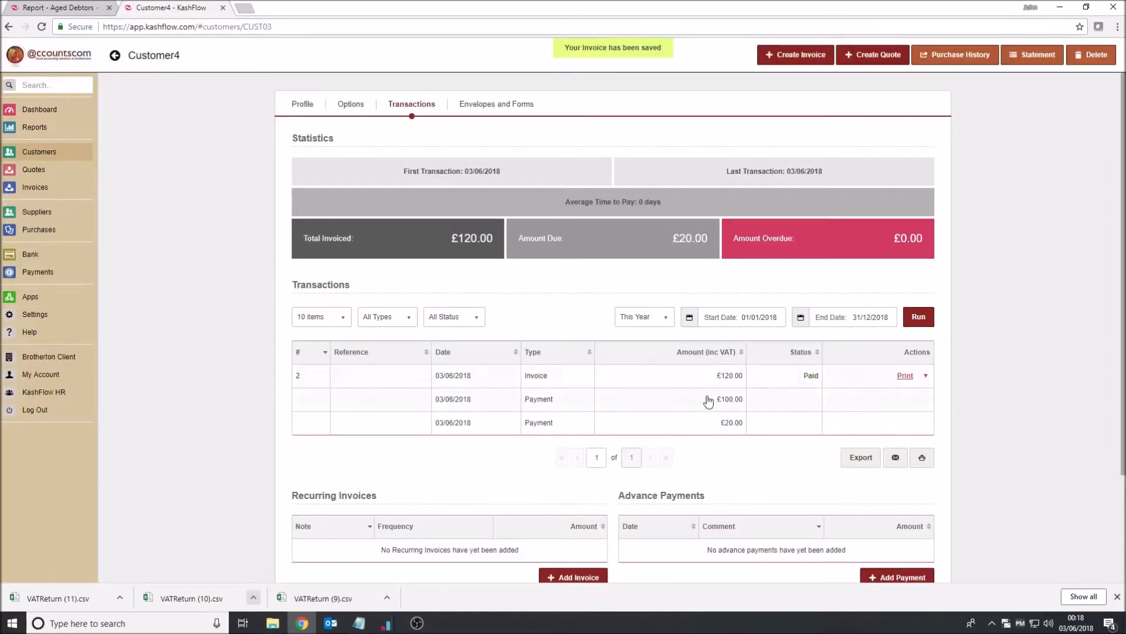
Check the payments on Invoice 2 and in Customer4's transactions, and open the Brotherton 1 bank transactions
{"action": "left_click", "coordinate": [463, 379]}
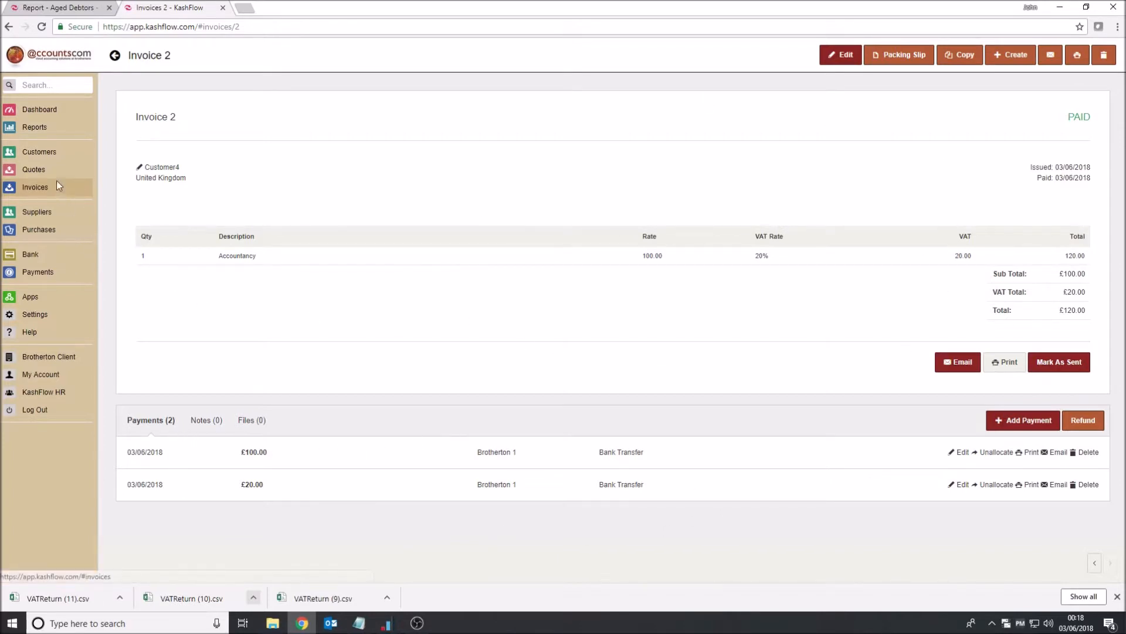
{"action": "left_click", "coordinate": [39, 152]}
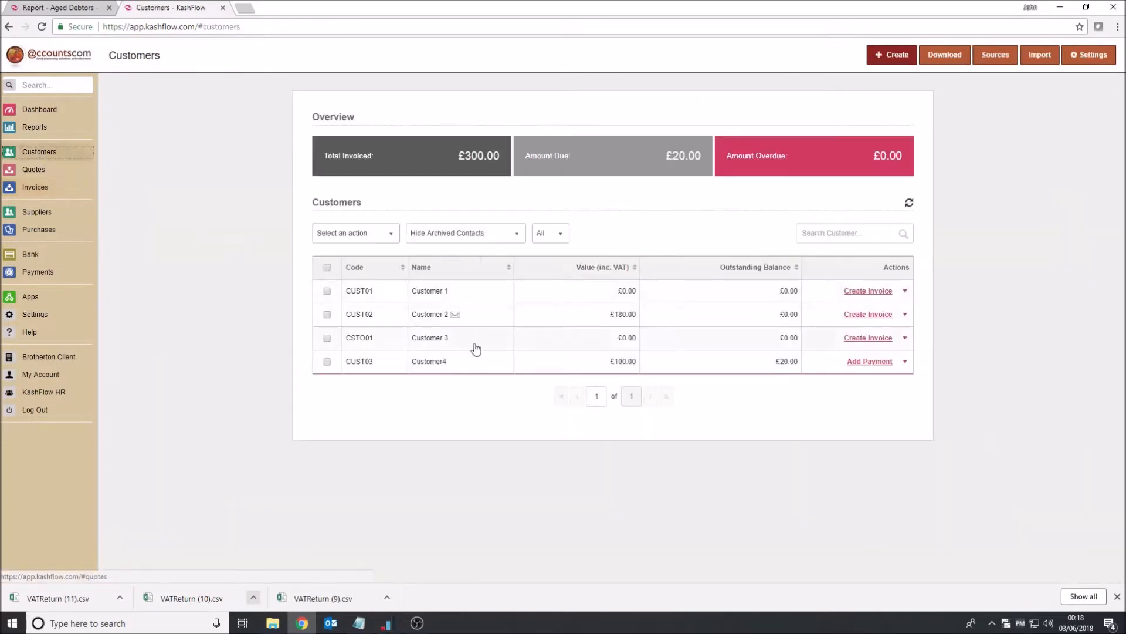
{"action": "left_click", "coordinate": [443, 360]}
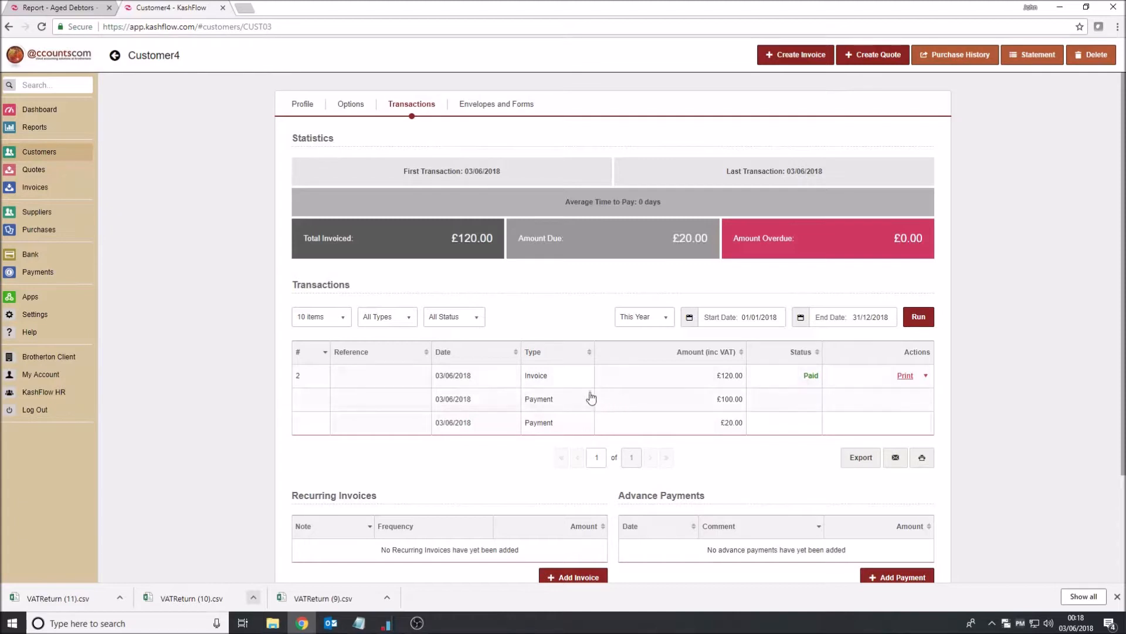
{"action": "left_click", "coordinate": [538, 376]}
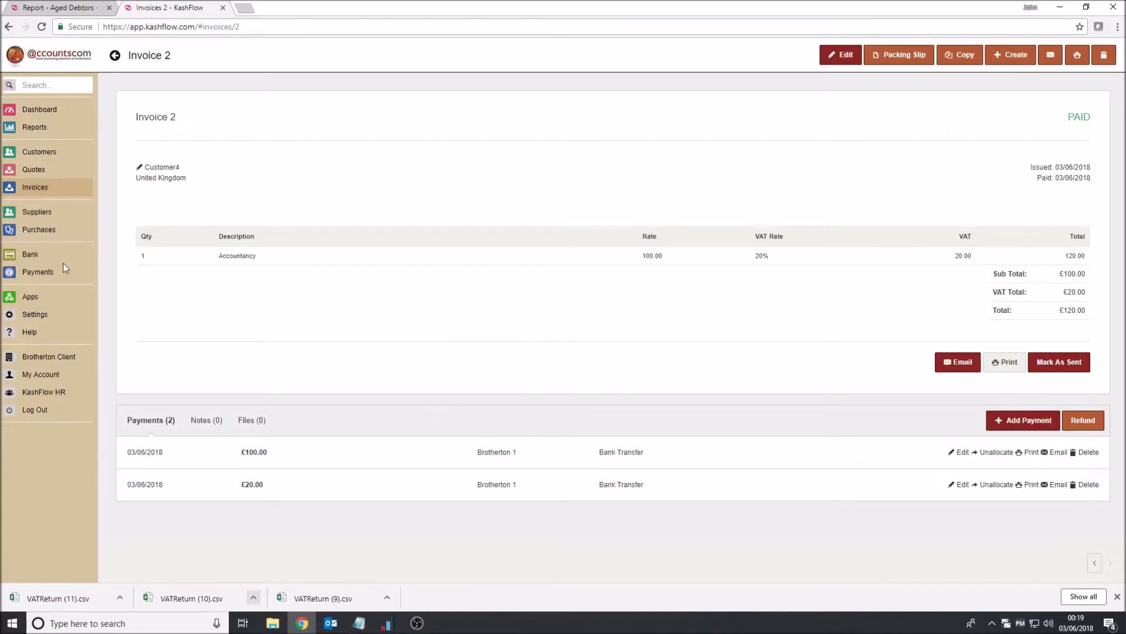
{"action": "left_click", "coordinate": [34, 254]}
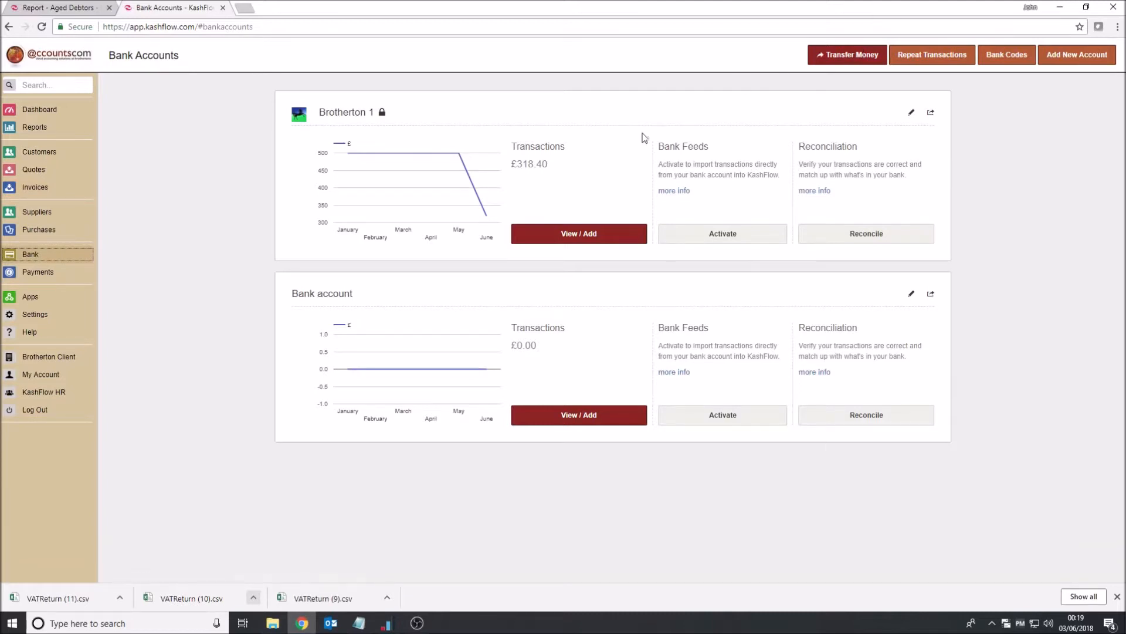
{"action": "left_click", "coordinate": [567, 232]}
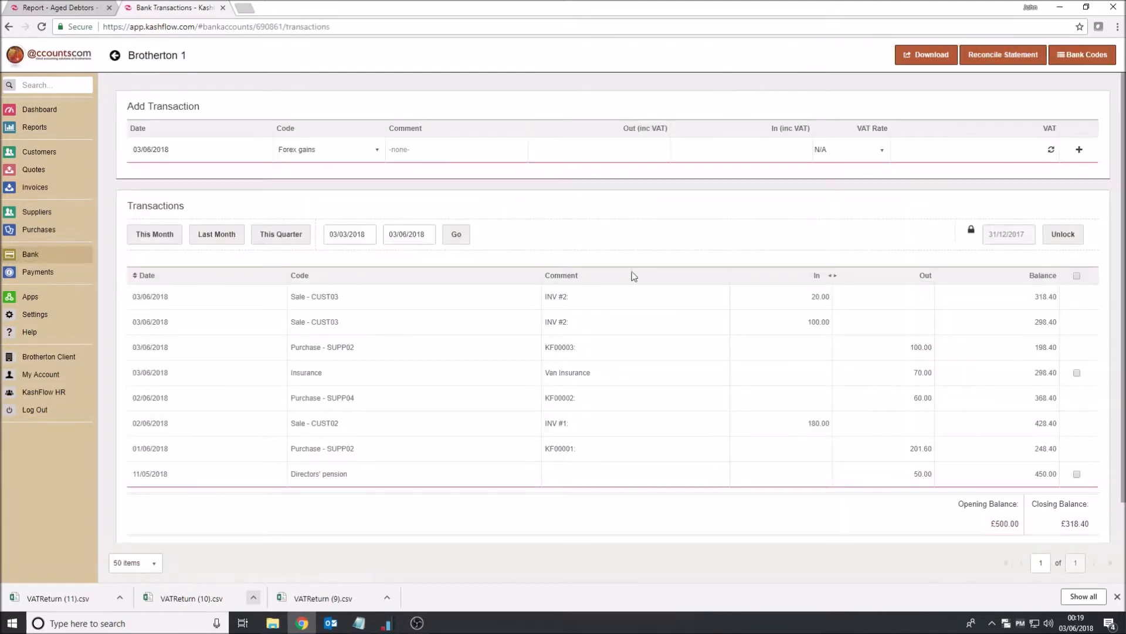
Try to filter the Brotherton 1 transactions from January 2011, and from March 2011, without picking a day
{"action": "left_click", "coordinate": [369, 236]}
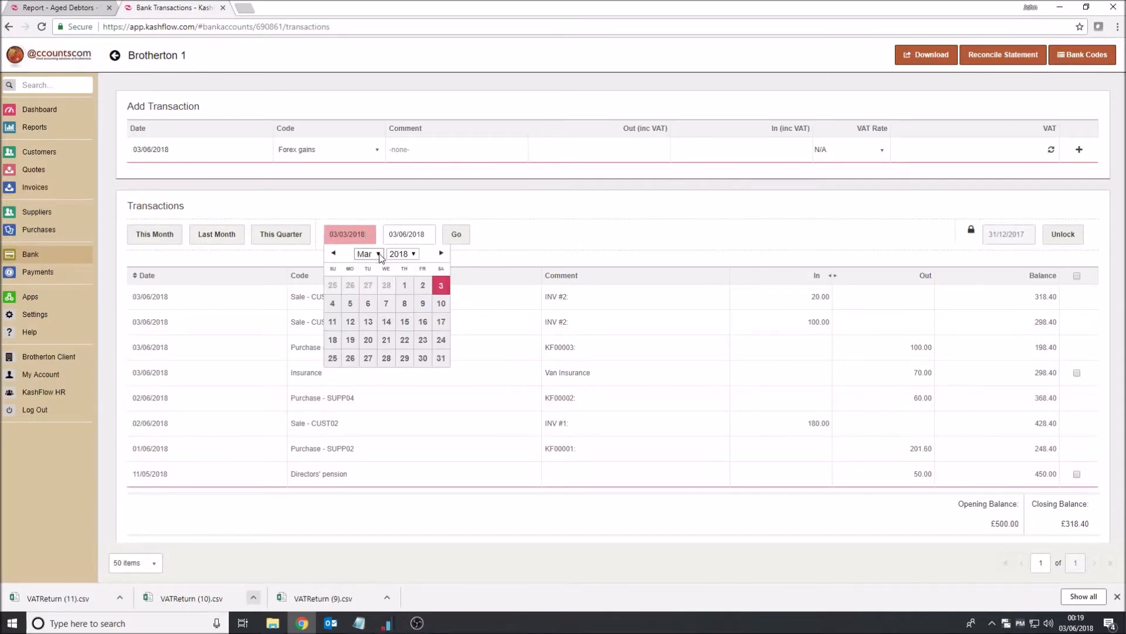
{"action": "left_click", "coordinate": [379, 254]}
{"action": "left_click", "coordinate": [377, 266]}
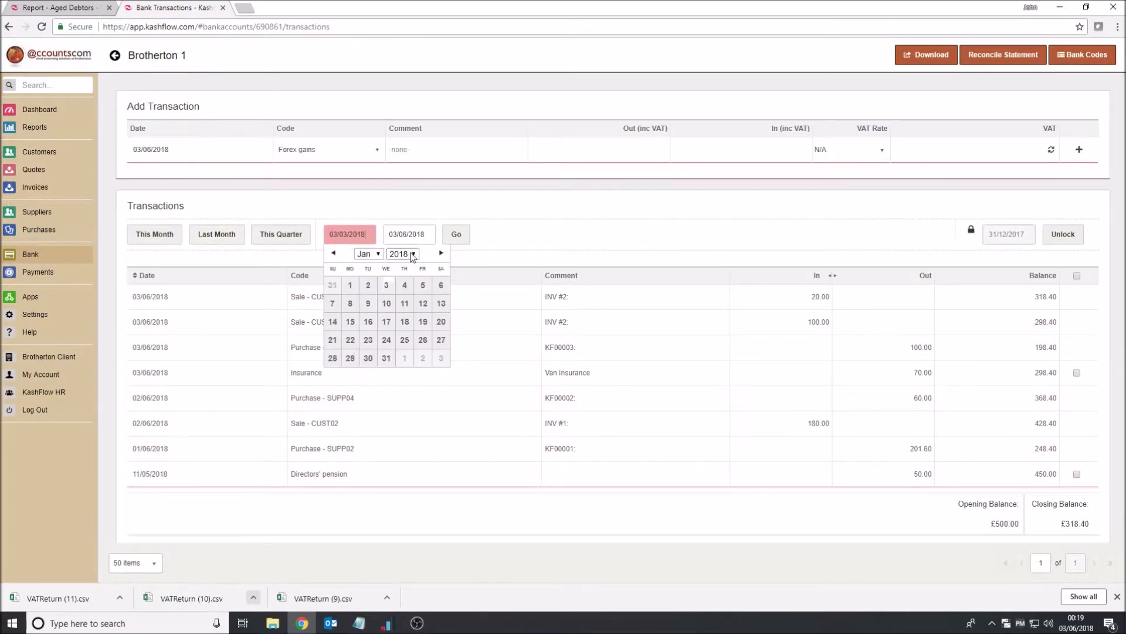
{"action": "left_click", "coordinate": [414, 254]}
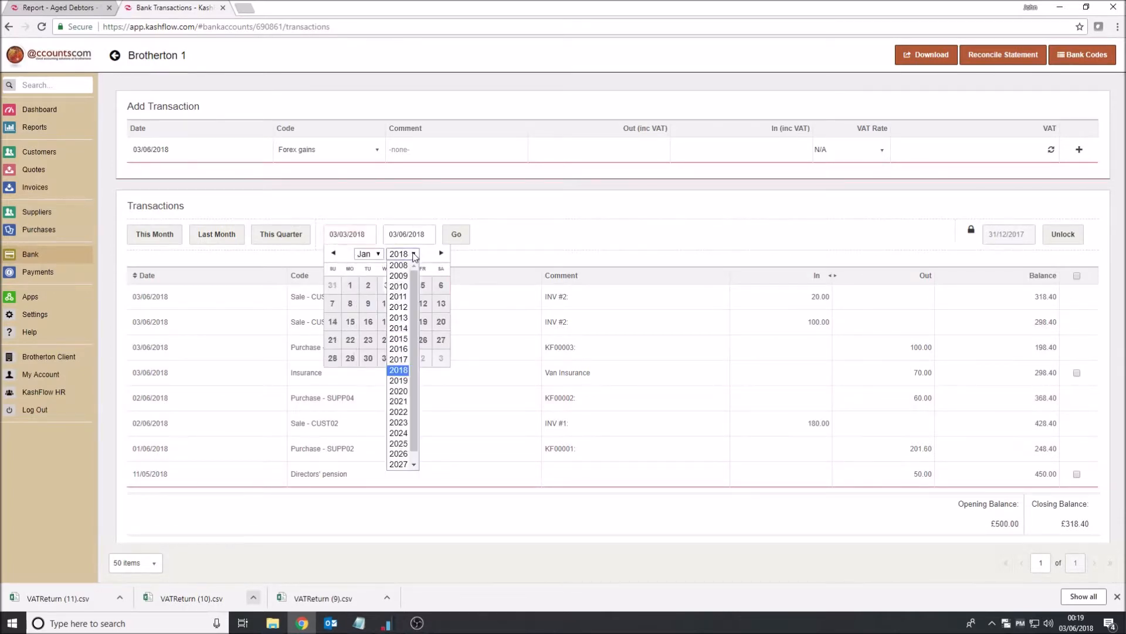
{"action": "left_click", "coordinate": [400, 297]}
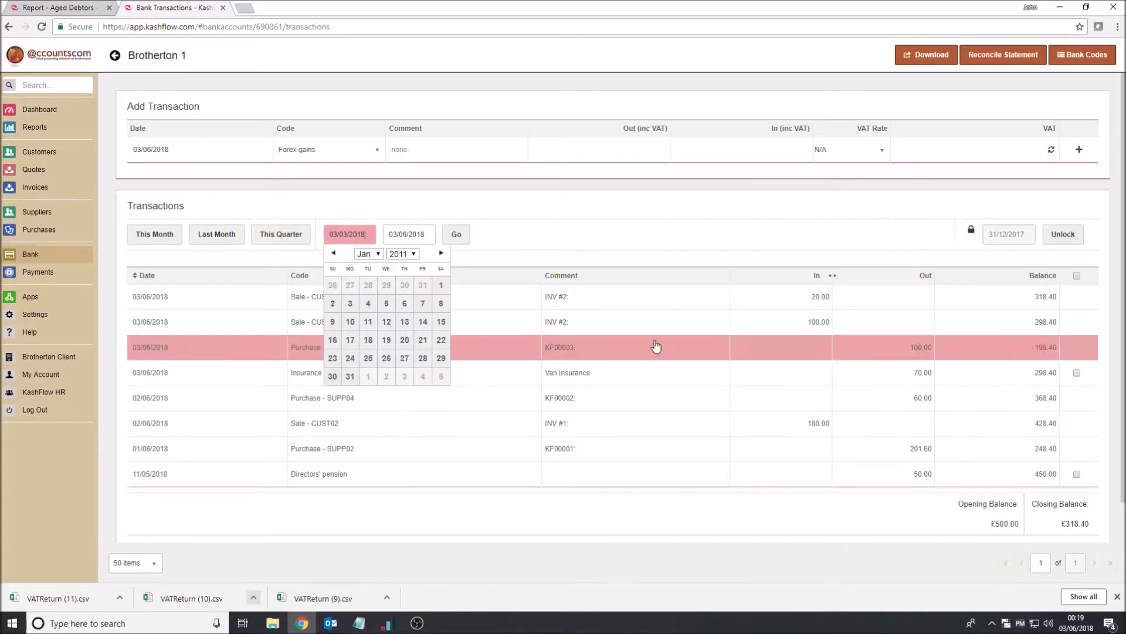
{"action": "left_click", "coordinate": [462, 239]}
{"action": "left_click", "coordinate": [352, 235]}
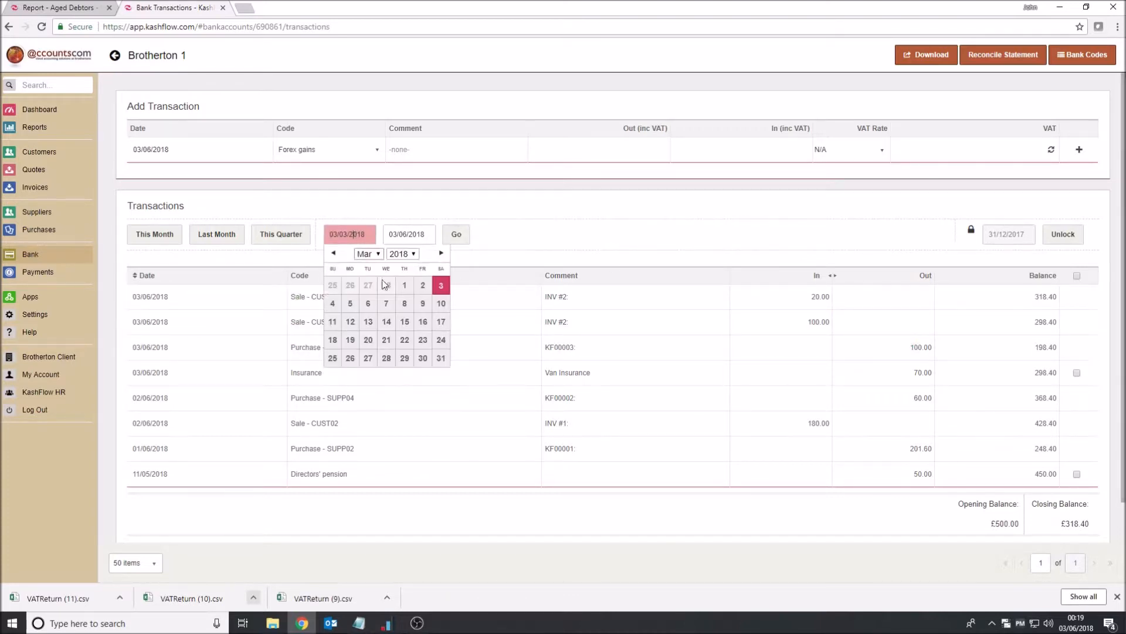
{"action": "left_click", "coordinate": [412, 254]}
{"action": "left_click", "coordinate": [405, 300]}
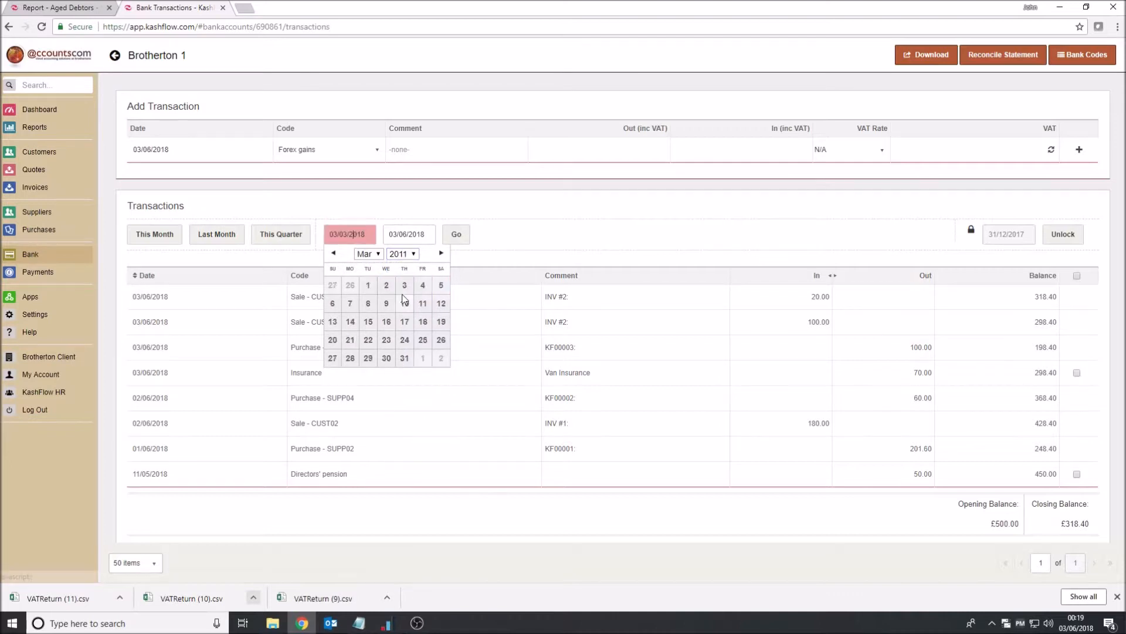
{"action": "left_click", "coordinate": [455, 241]}
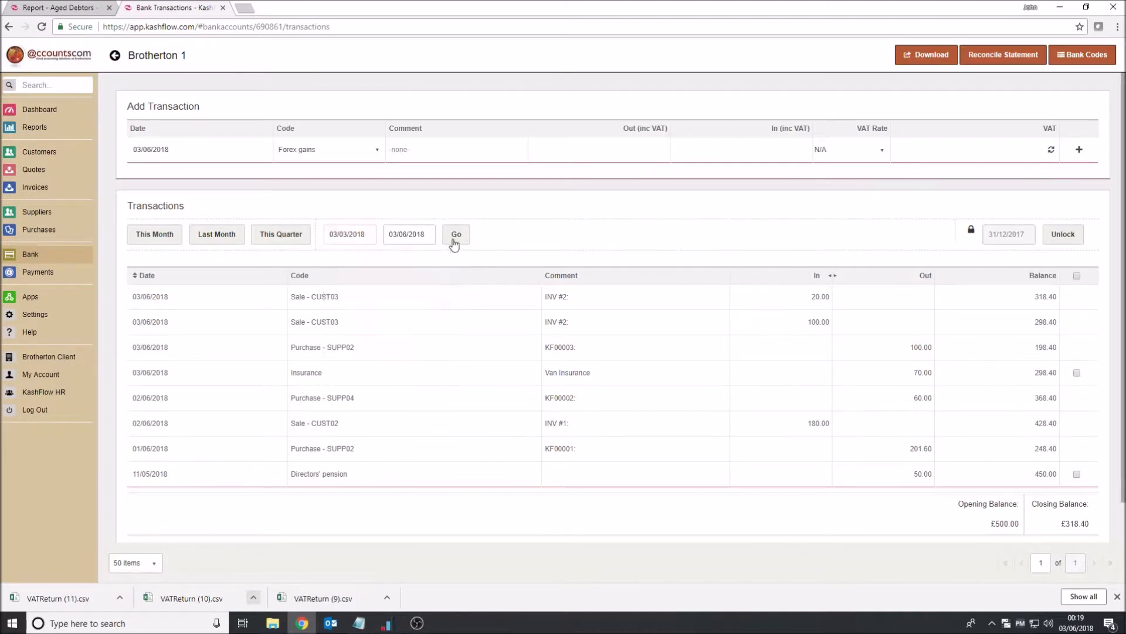
Set the start date of the Brotherton 1 transaction list to 30/03/2011 and apply the date range
{"action": "left_click", "coordinate": [368, 234]}
{"action": "left_click", "coordinate": [417, 256]}
{"action": "left_click", "coordinate": [406, 301]}
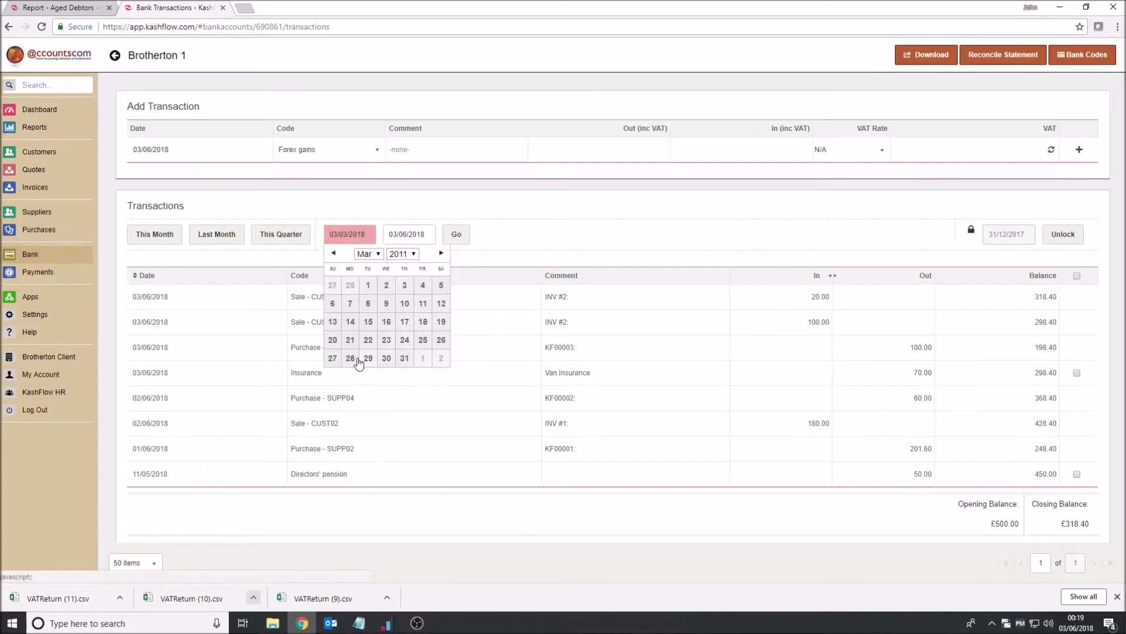
{"action": "left_click", "coordinate": [387, 358]}
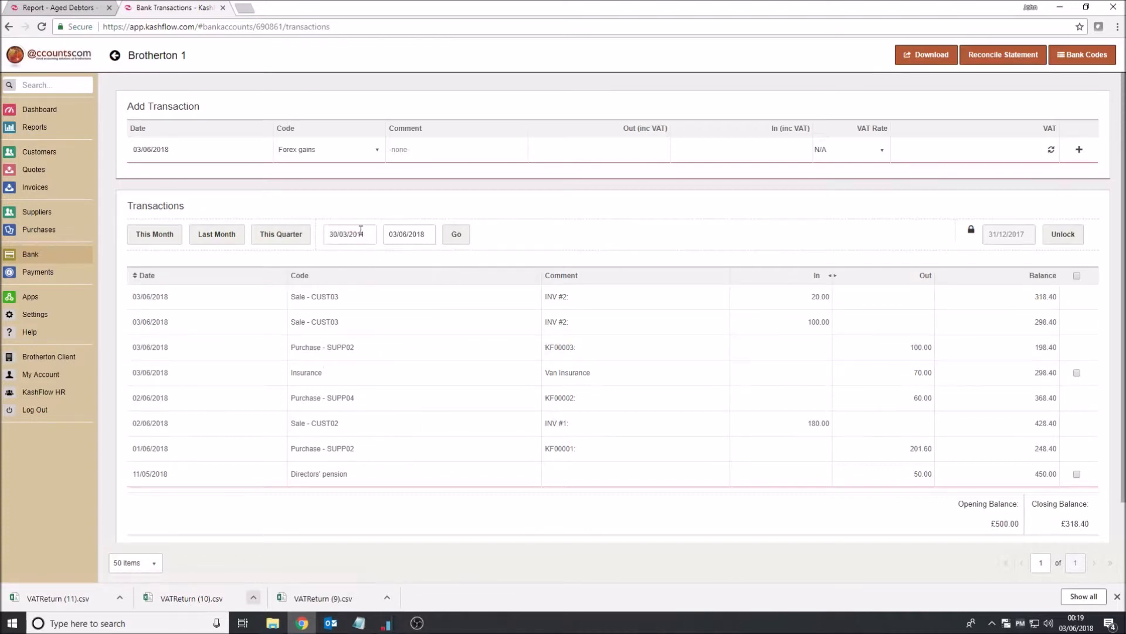
{"action": "left_click", "coordinate": [458, 236]}
Reopen the Brotherton 1 transactions from the bank accounts overview, and return to the overview
{"action": "left_click", "coordinate": [30, 254]}
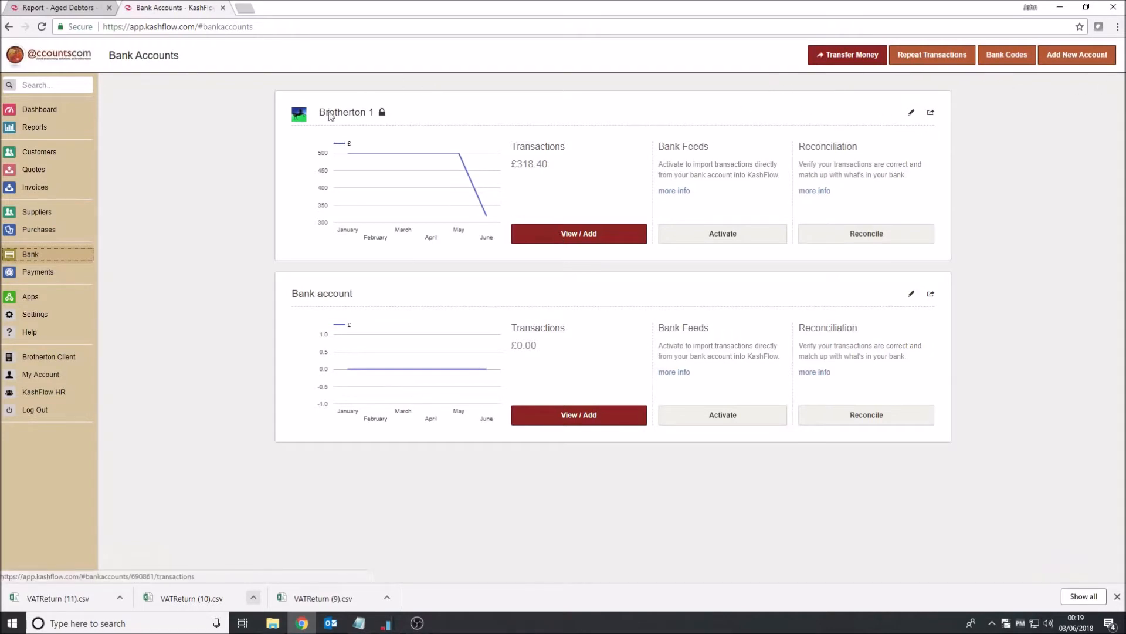
{"action": "left_click", "coordinate": [579, 237]}
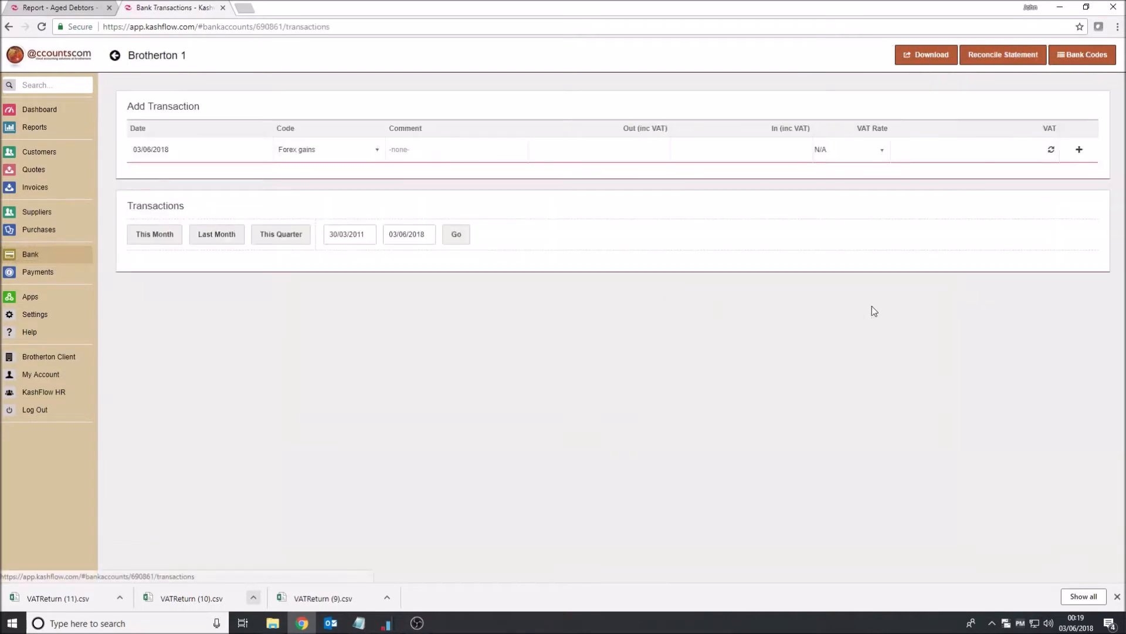
{"action": "left_click", "coordinate": [41, 254]}
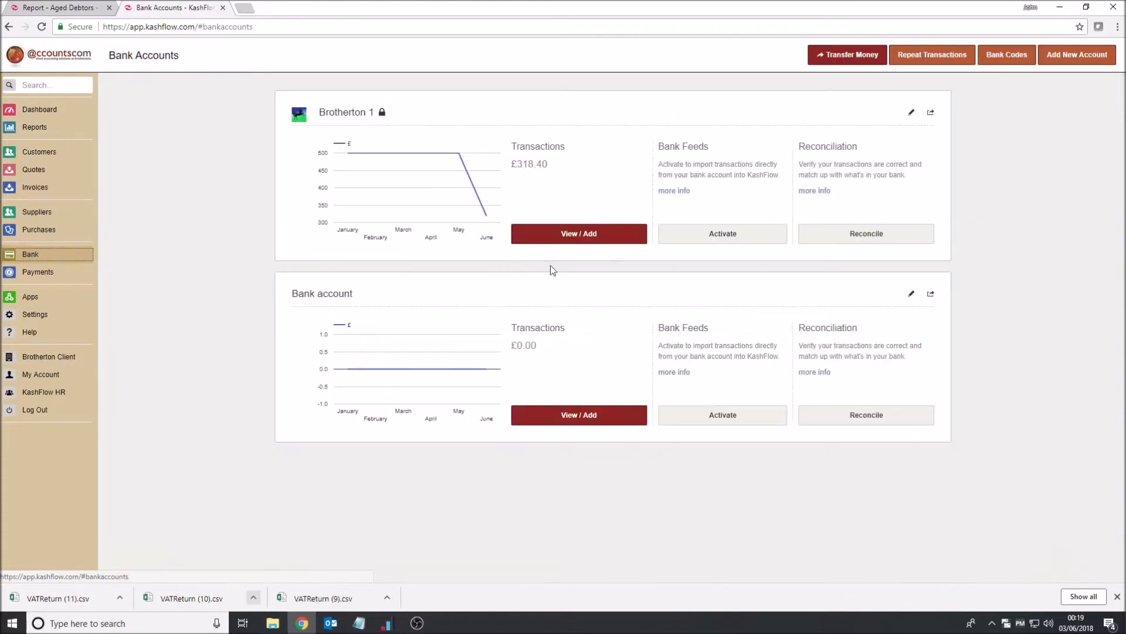
Start a bank reconciliation for Brotherton 1 with end date 03/06/2018 and an end balance of 318.40
{"action": "left_click", "coordinate": [855, 242]}
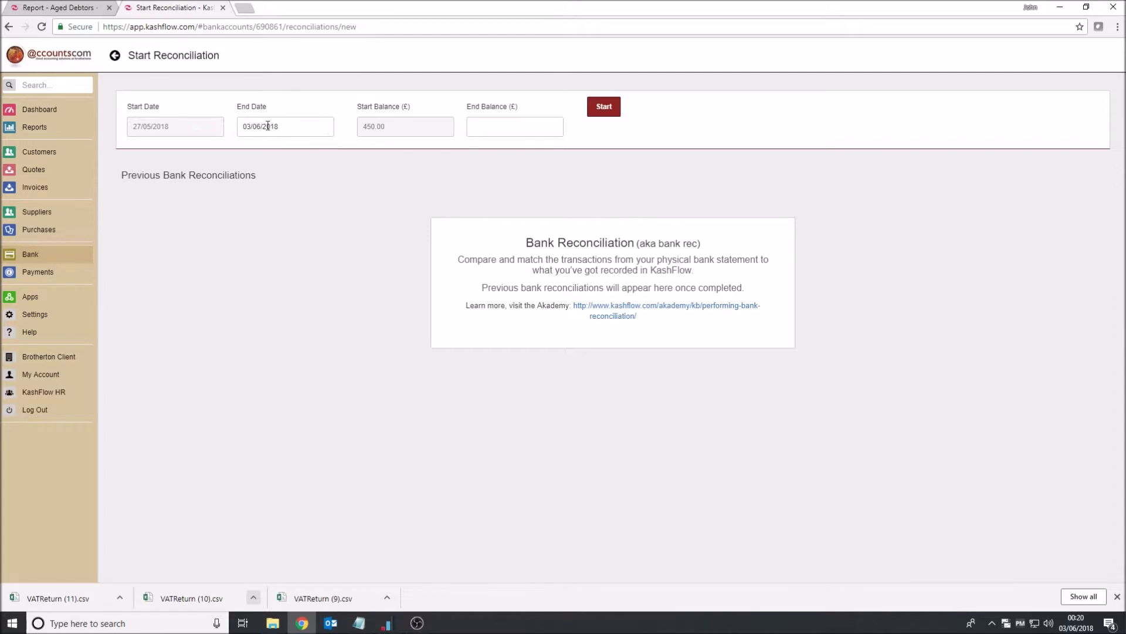
{"action": "left_click", "coordinate": [287, 126]}
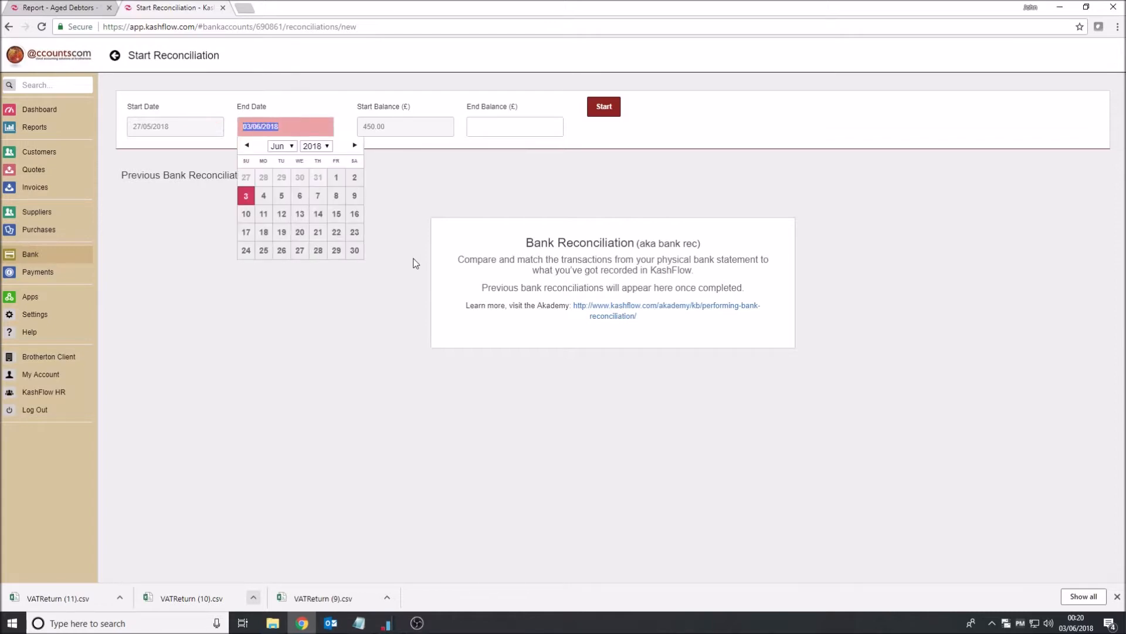
{"action": "left_click", "coordinate": [429, 217]}
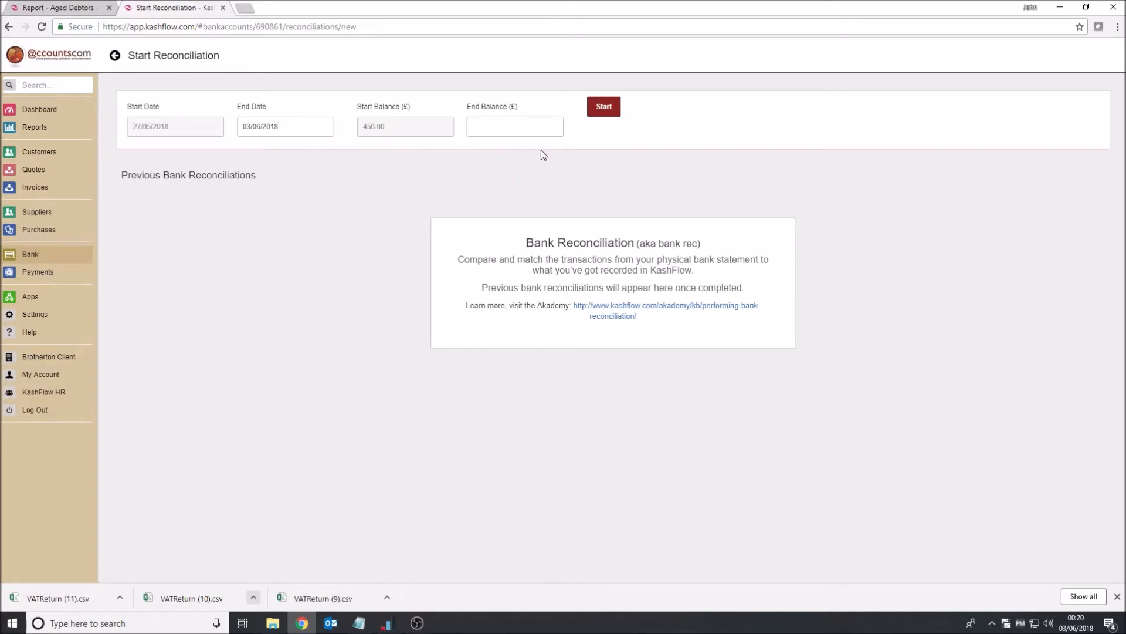
{"action": "left_click", "coordinate": [510, 126]}
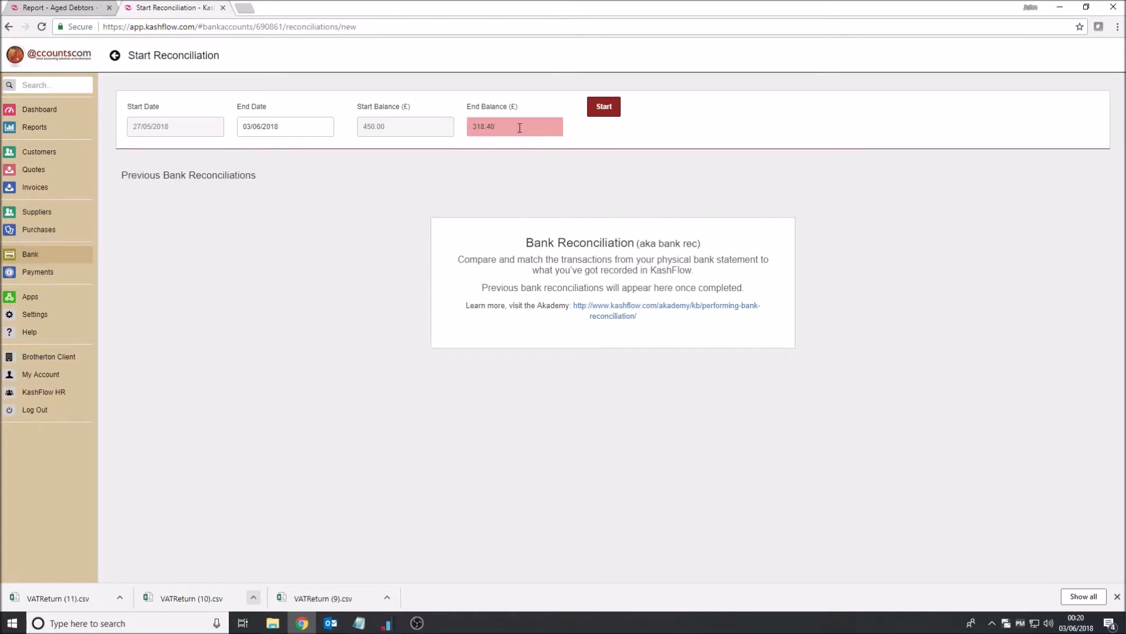
{"action": "left_click", "coordinate": [602, 110]}
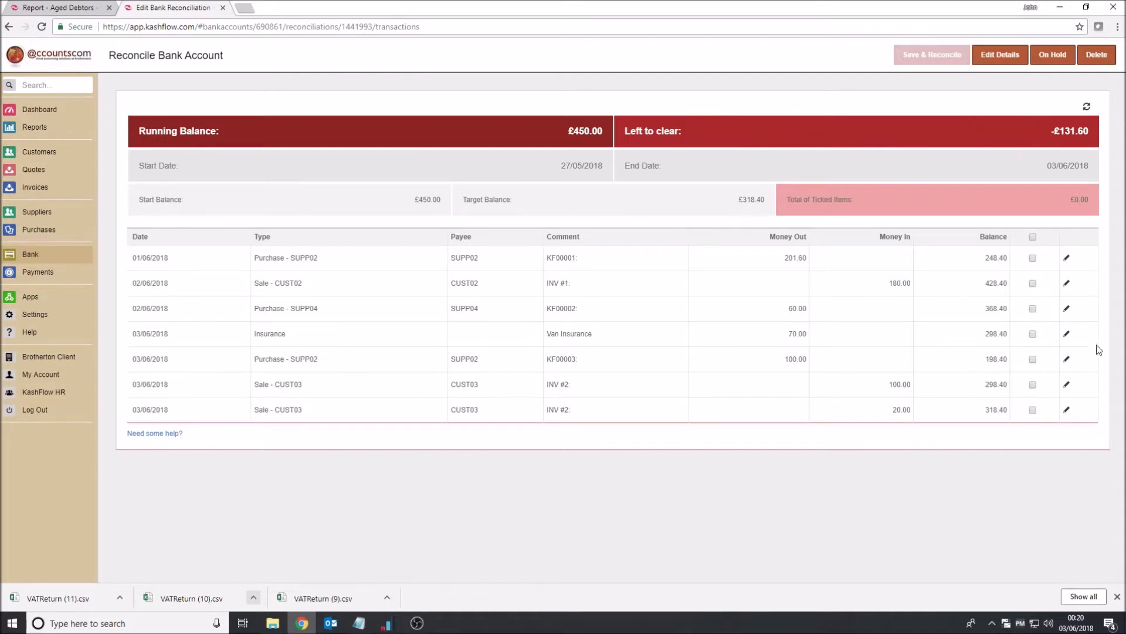
Tick the two INV #2 receipts, the KF00003 purchase, the van insurance and the KF00002 purchase as cleared
{"action": "left_click", "coordinate": [1032, 409]}
{"action": "left_click", "coordinate": [1033, 386]}
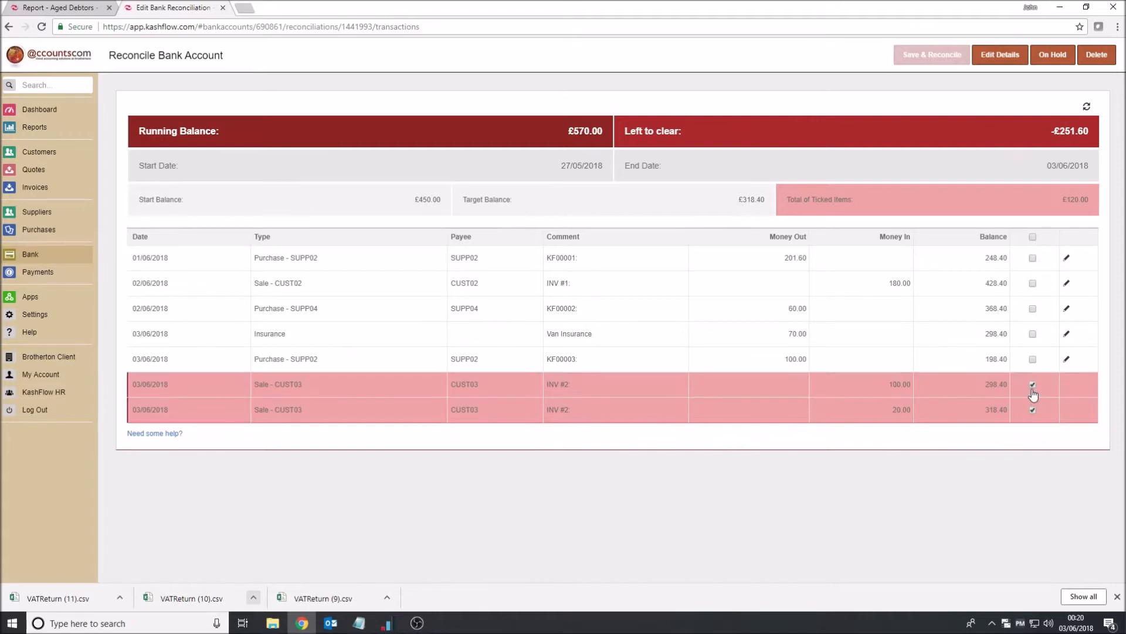
{"action": "left_click", "coordinate": [1033, 359]}
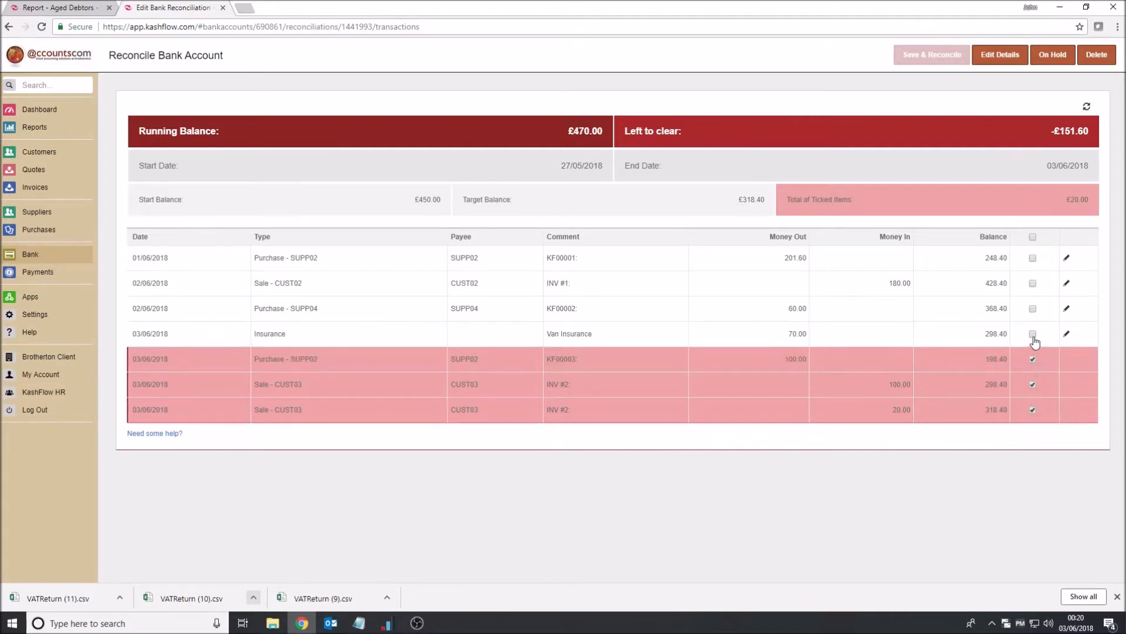
{"action": "left_click", "coordinate": [1034, 335]}
{"action": "left_click", "coordinate": [1033, 309]}
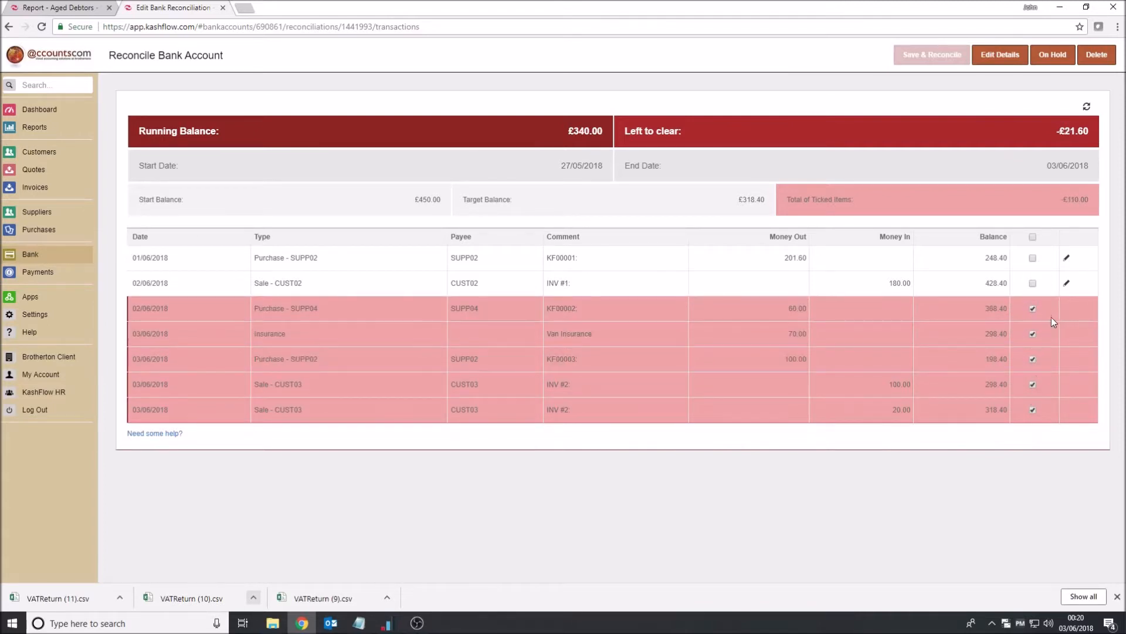
Check the source records of the unticked INV #1 and KF00001 entries, and return to the reconciliation
{"action": "left_click", "coordinate": [1066, 284]}
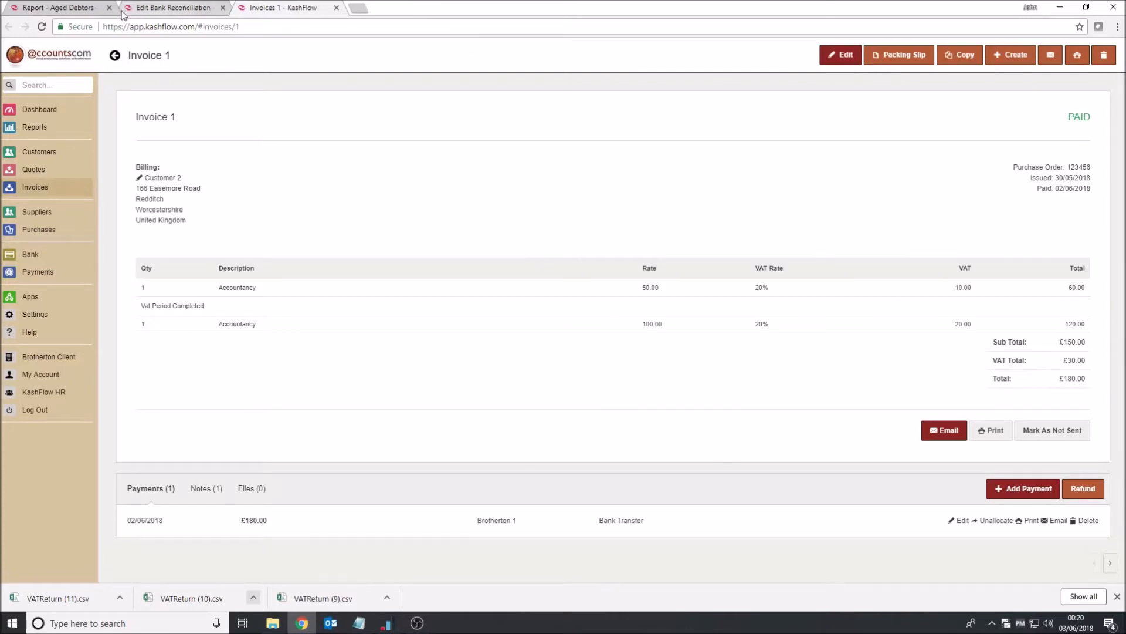
{"action": "left_click", "coordinate": [179, 12]}
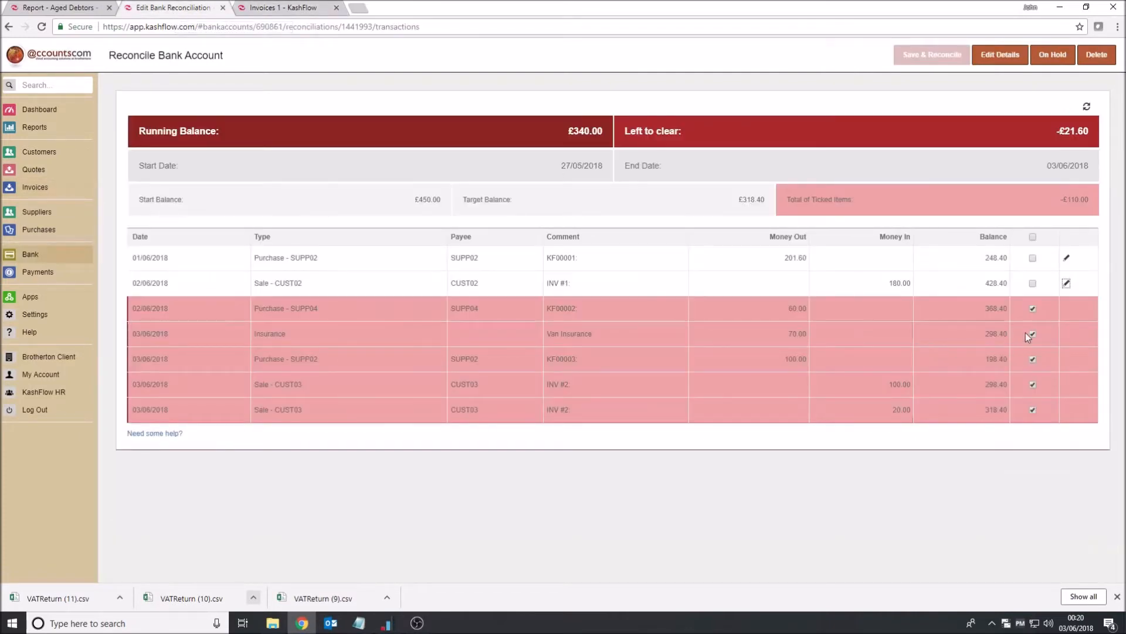
{"action": "left_click", "coordinate": [1067, 258]}
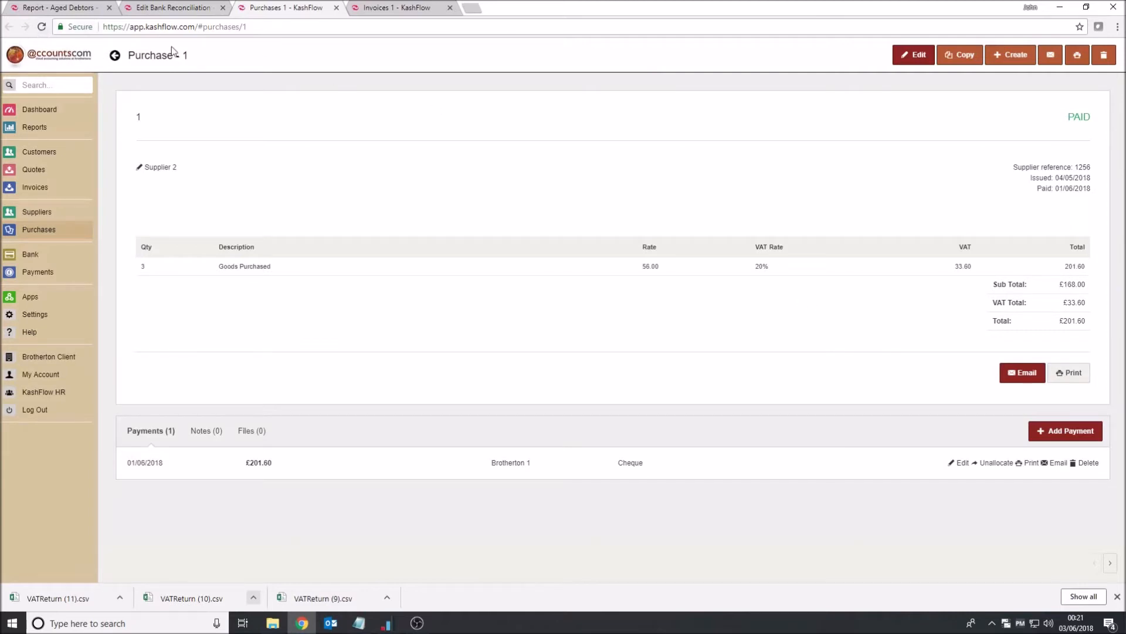
{"action": "left_click", "coordinate": [193, 11]}
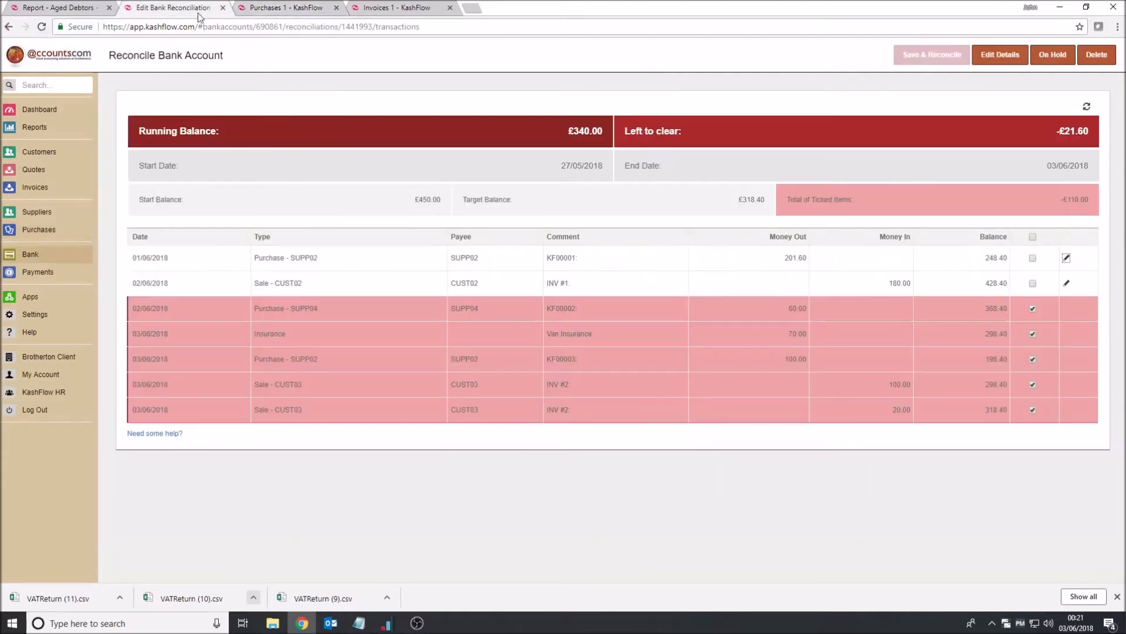
Tick the INV #1 and KF00001 entries, then save the reconciliation and accept locking the account's transactions
{"action": "left_click", "coordinate": [1033, 284]}
{"action": "left_click", "coordinate": [1033, 259]}
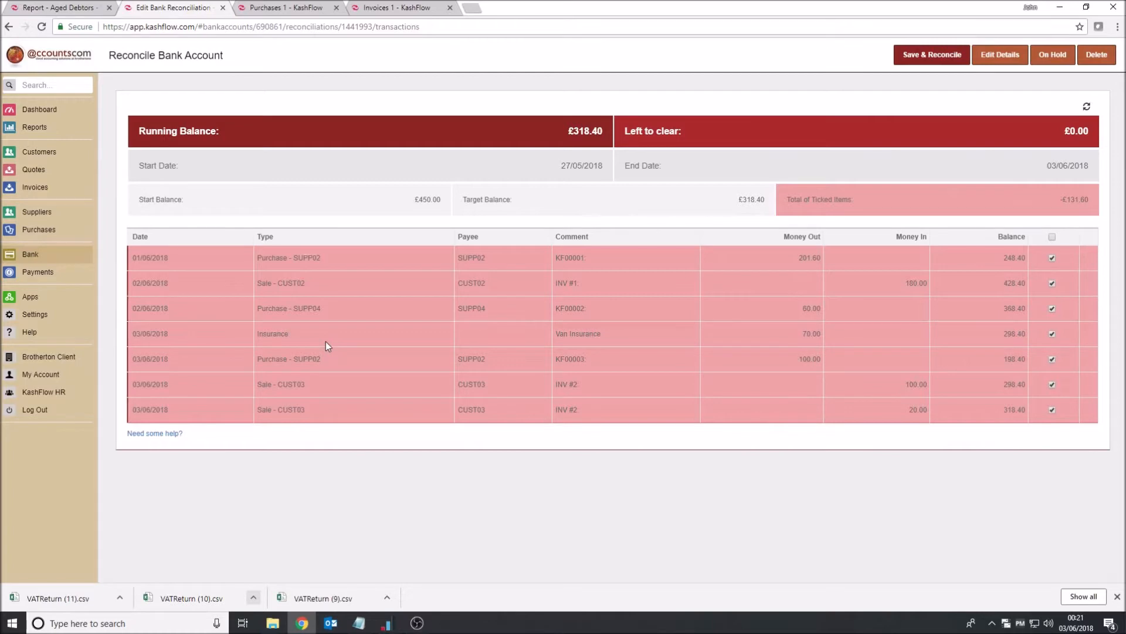
{"action": "left_click", "coordinate": [938, 57]}
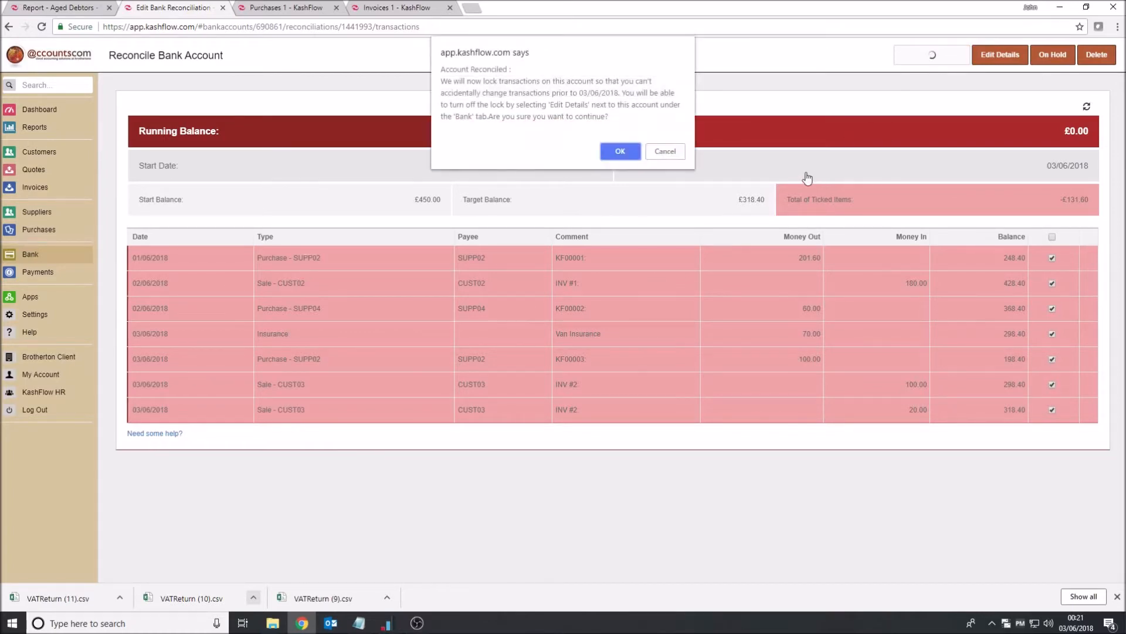
{"action": "left_click", "coordinate": [620, 152]}
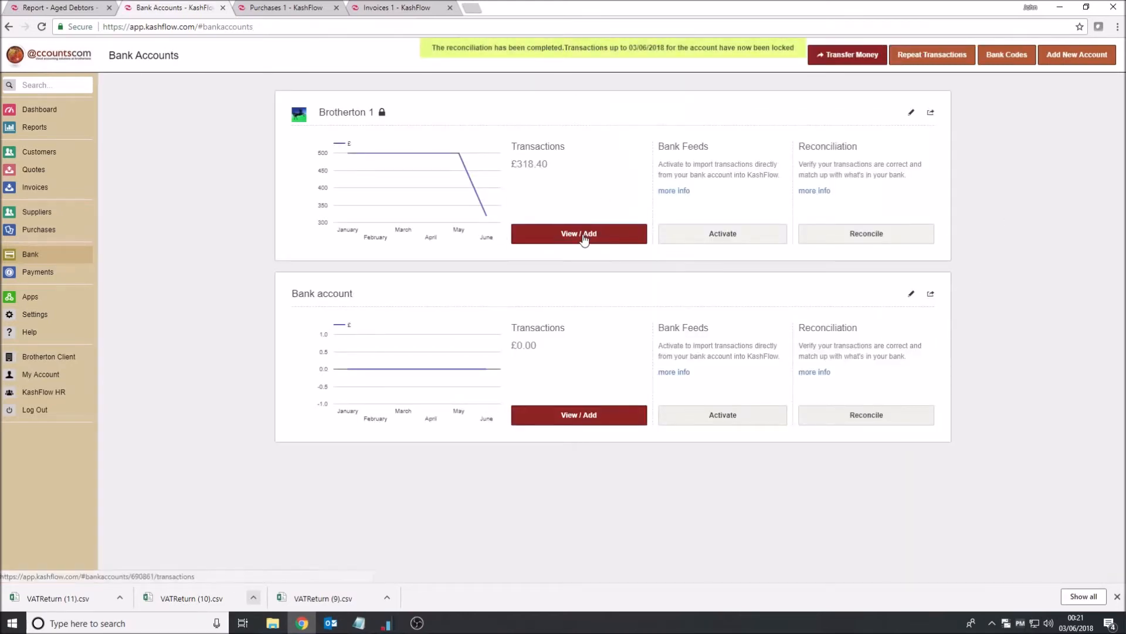
View the completed Brotherton 1 reconciliation for 27/05/2018 to 03/06/2018 and reopen it for editing
{"action": "left_click", "coordinate": [883, 238]}
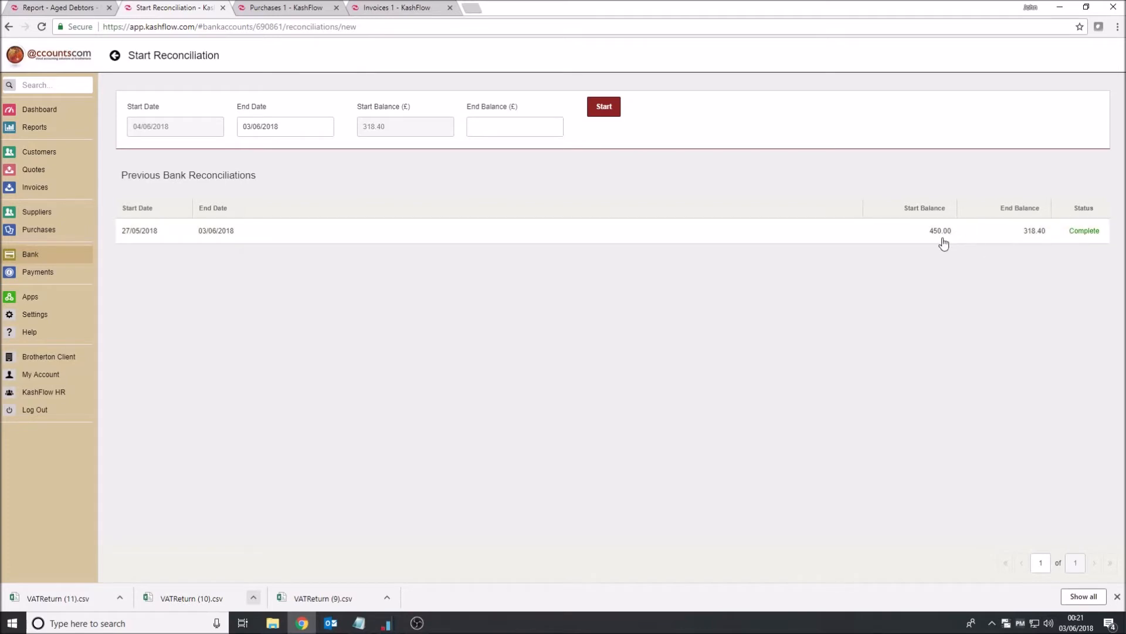
{"action": "left_click", "coordinate": [216, 230]}
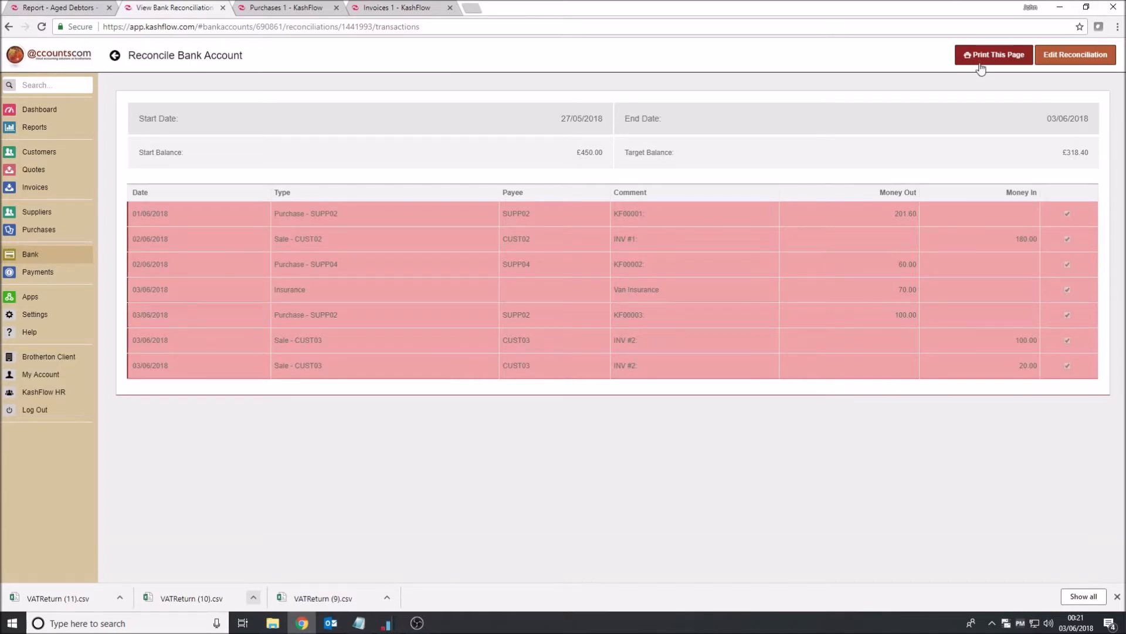
{"action": "left_click", "coordinate": [1074, 54]}
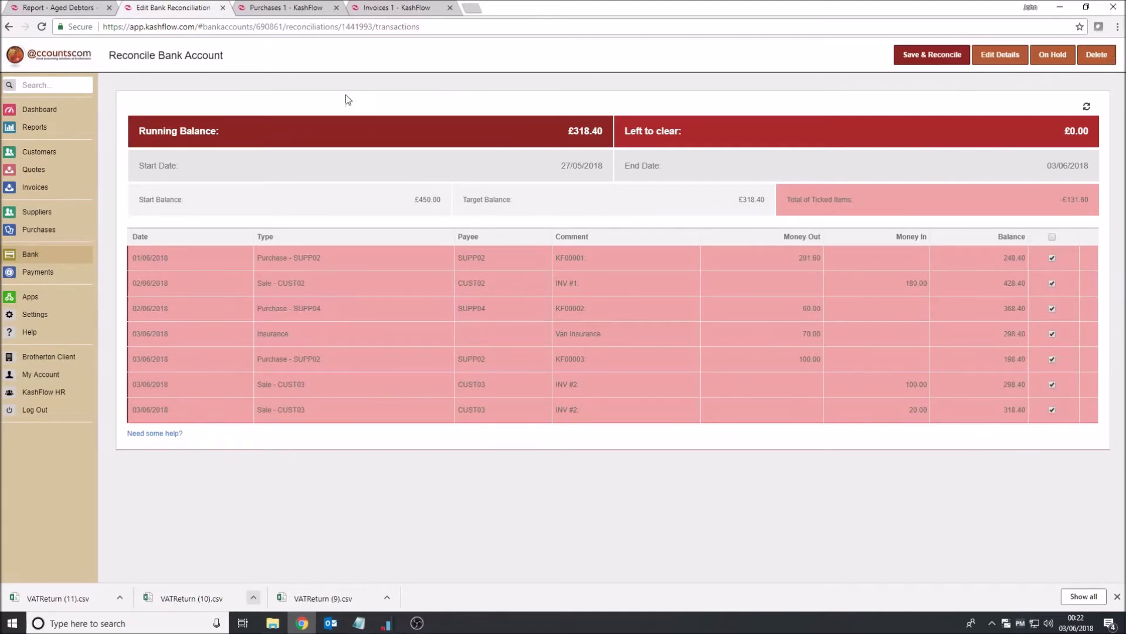
Go back to the reconciliation list, resume the reopened reconciliation, and save it as reconciled again
{"action": "left_click", "coordinate": [9, 27]}
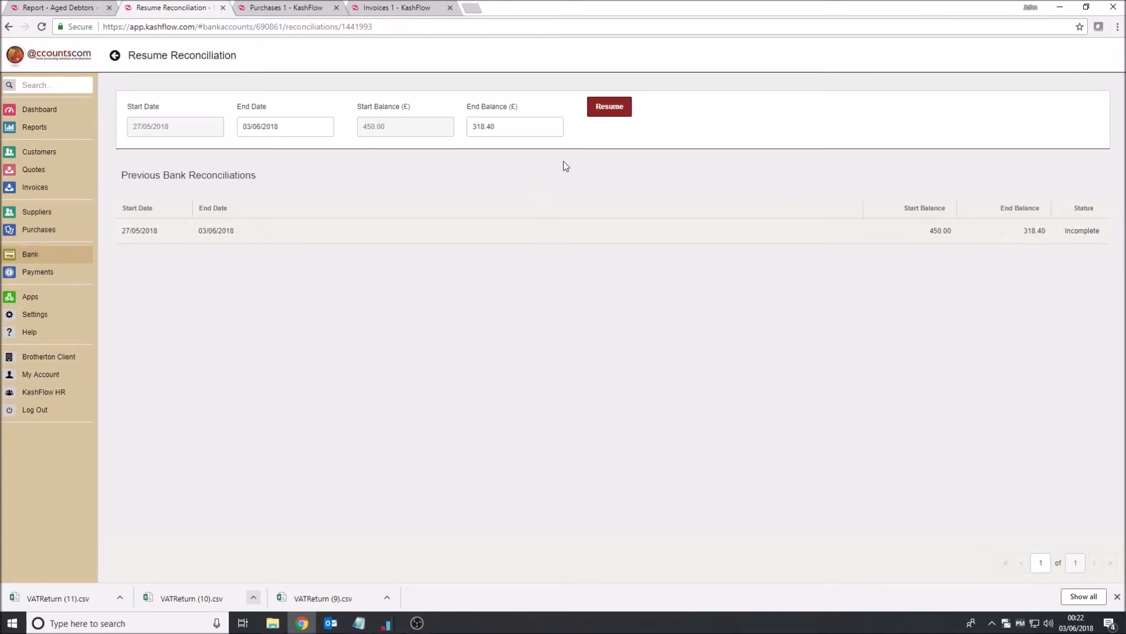
{"action": "left_click", "coordinate": [842, 233]}
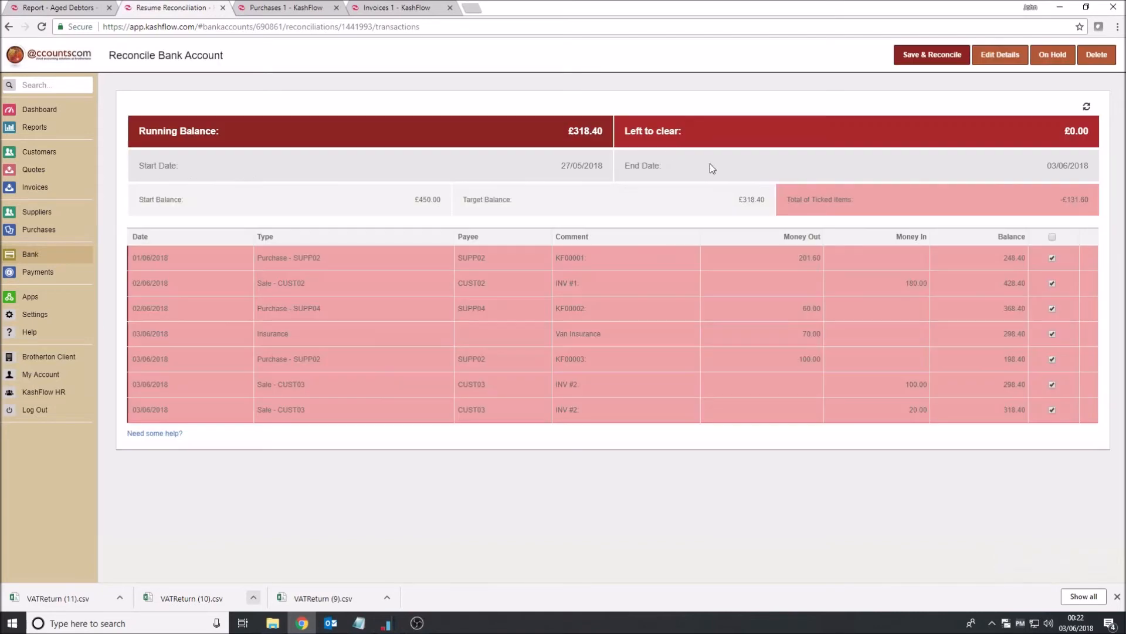
{"action": "left_click", "coordinate": [943, 55]}
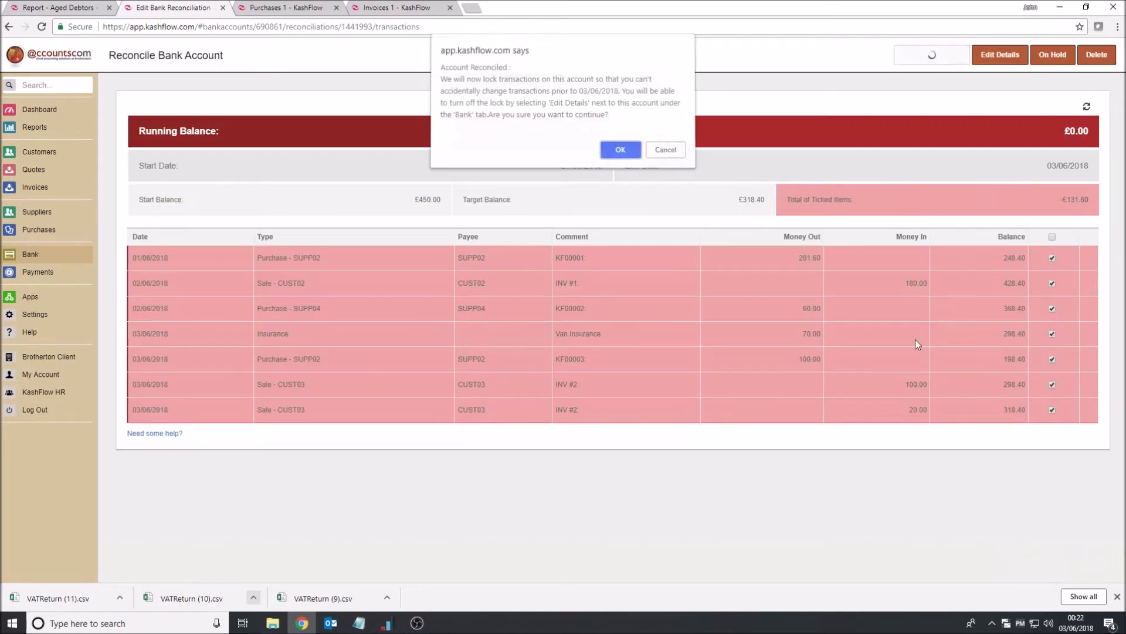
{"action": "left_click", "coordinate": [620, 151]}
Start another Brotherton 1 reconciliation with end date 14/06/2018 and an end balance of 1520.44
{"action": "left_click", "coordinate": [857, 234]}
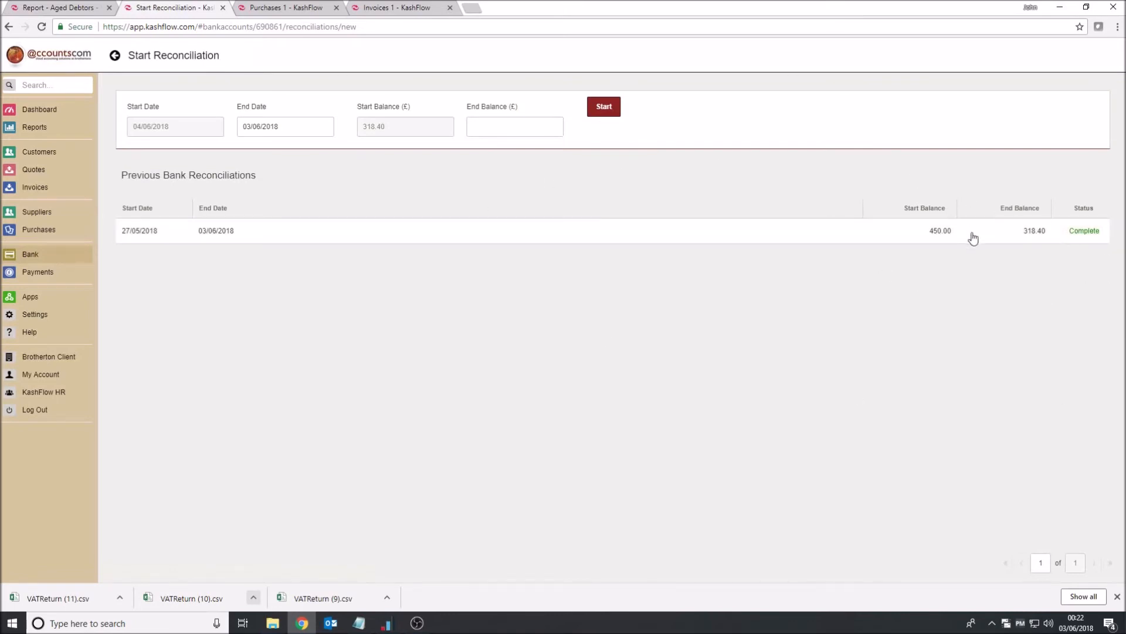
{"action": "left_click", "coordinate": [283, 126]}
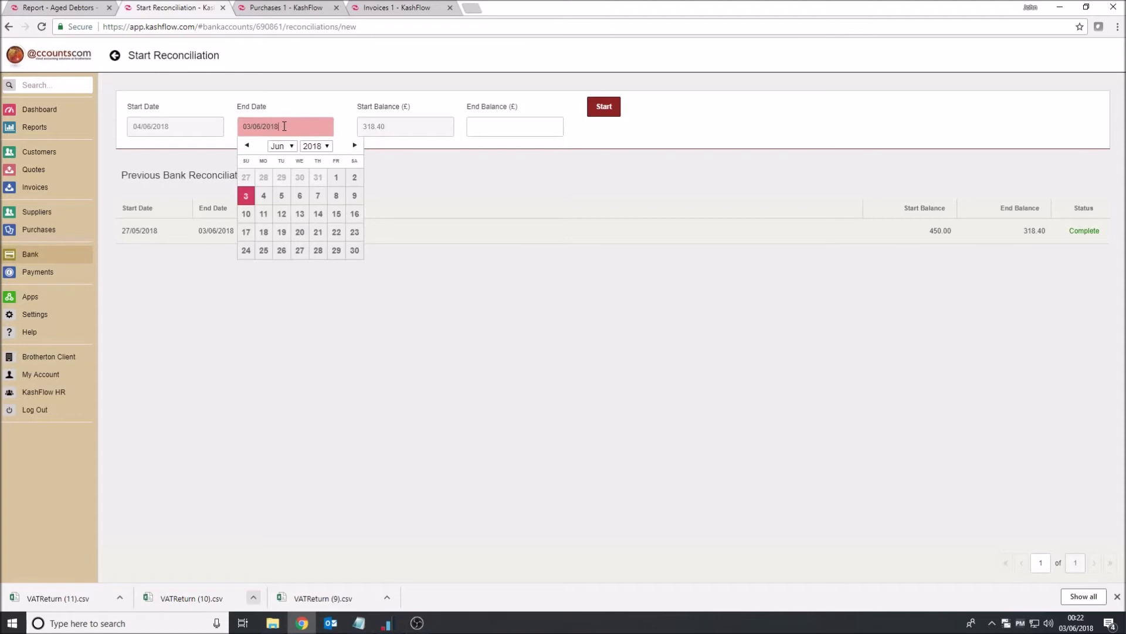
{"action": "left_click", "coordinate": [406, 128]}
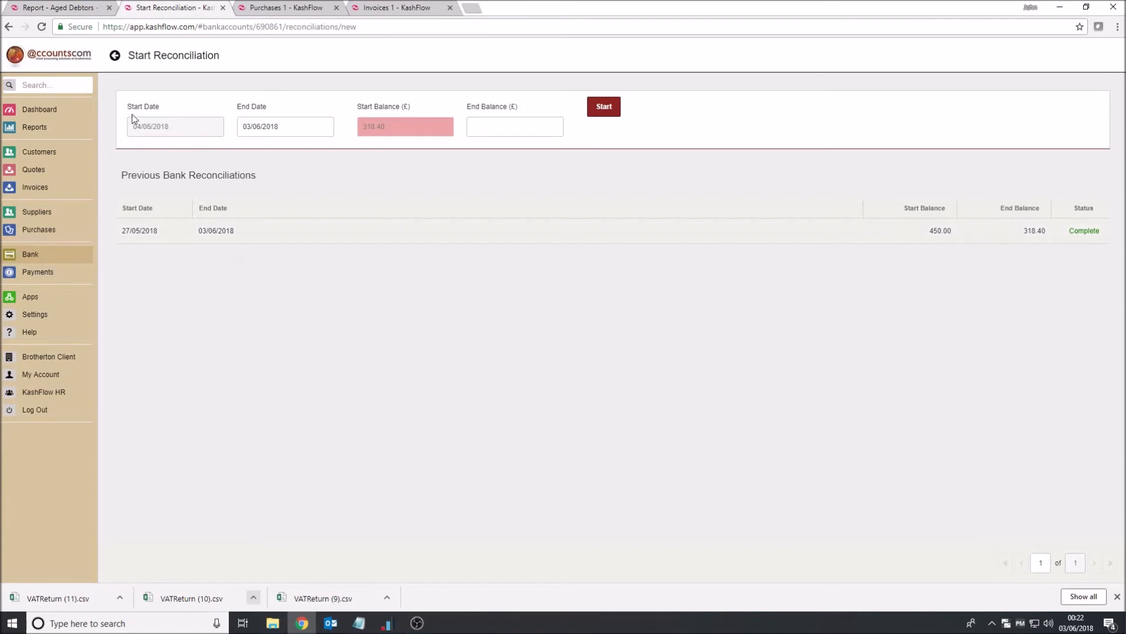
{"action": "left_click", "coordinate": [289, 127]}
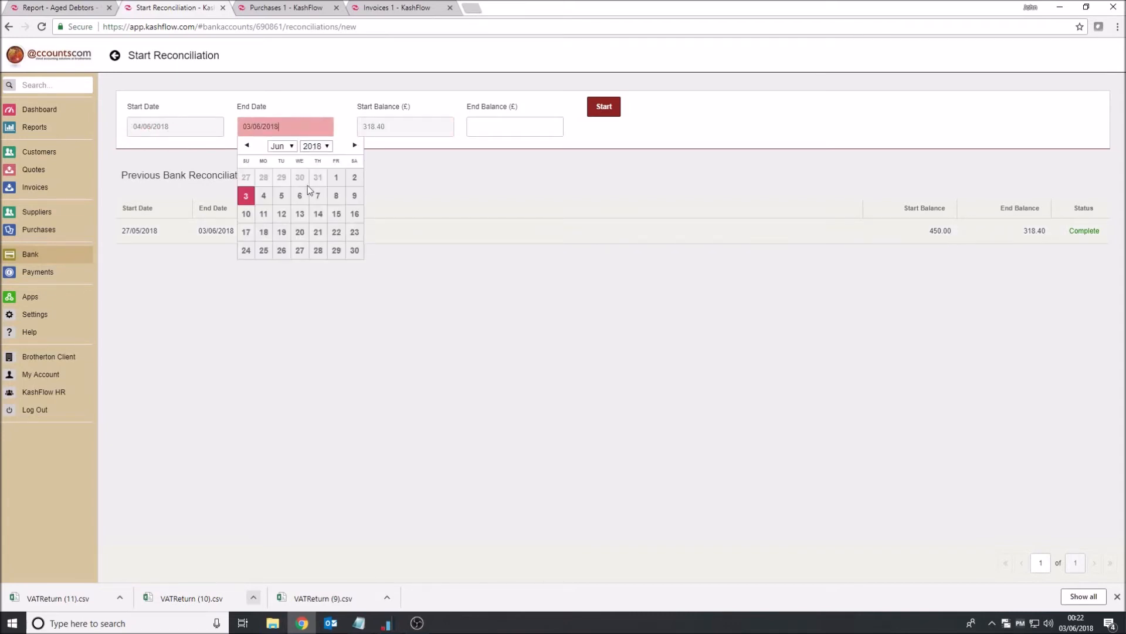
{"action": "left_click", "coordinate": [300, 214]}
{"action": "left_click", "coordinate": [309, 135]}
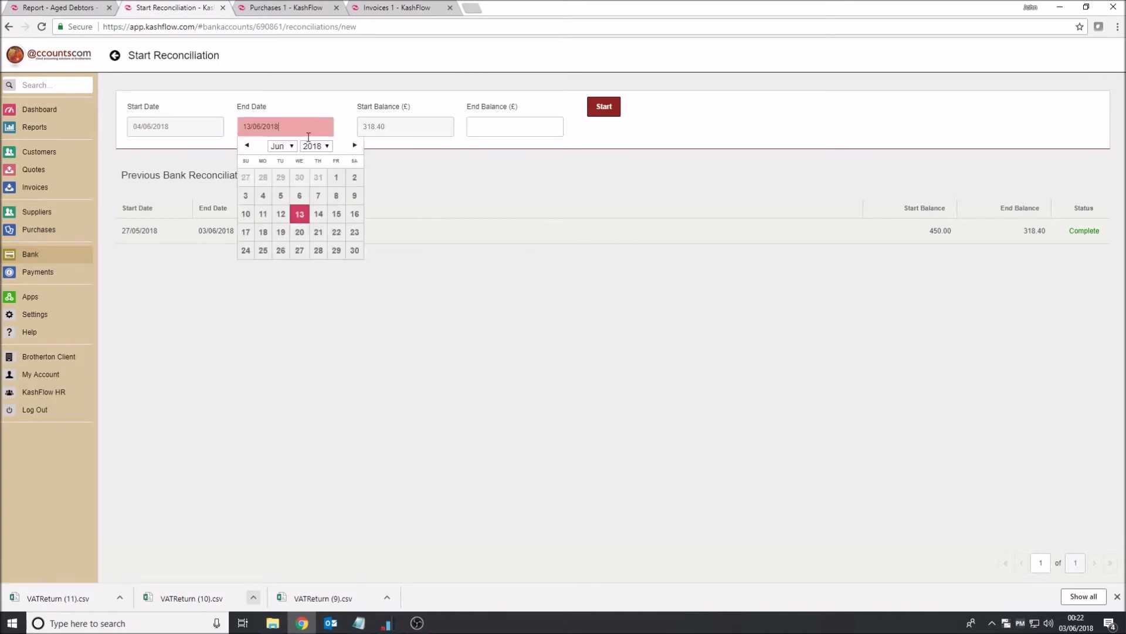
{"action": "left_click", "coordinate": [318, 214]}
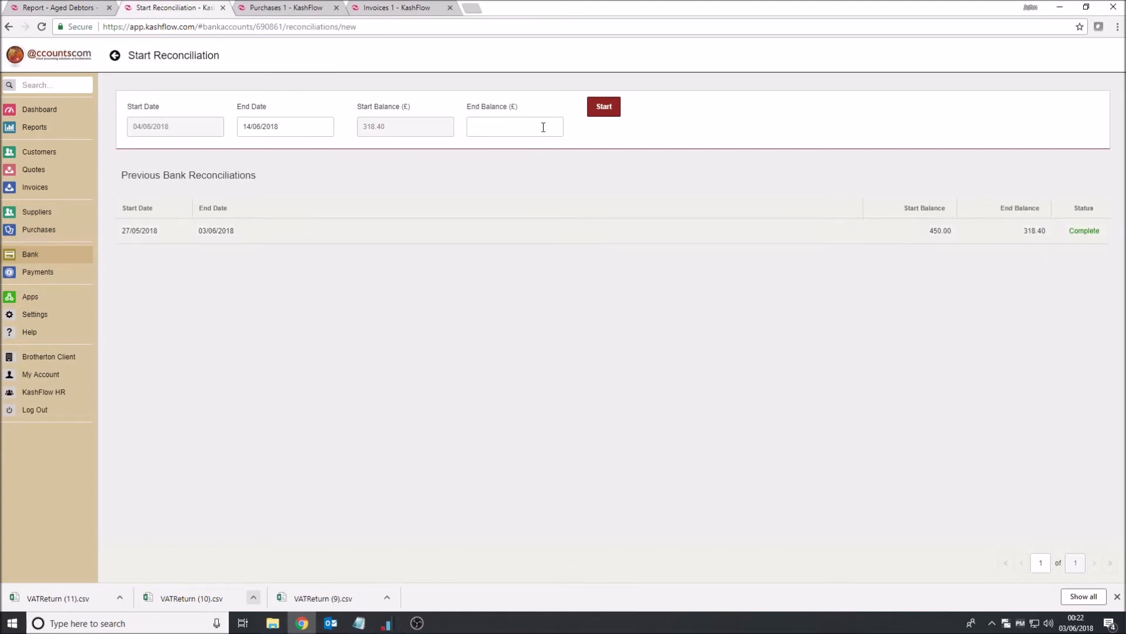
{"action": "left_click", "coordinate": [514, 126]}
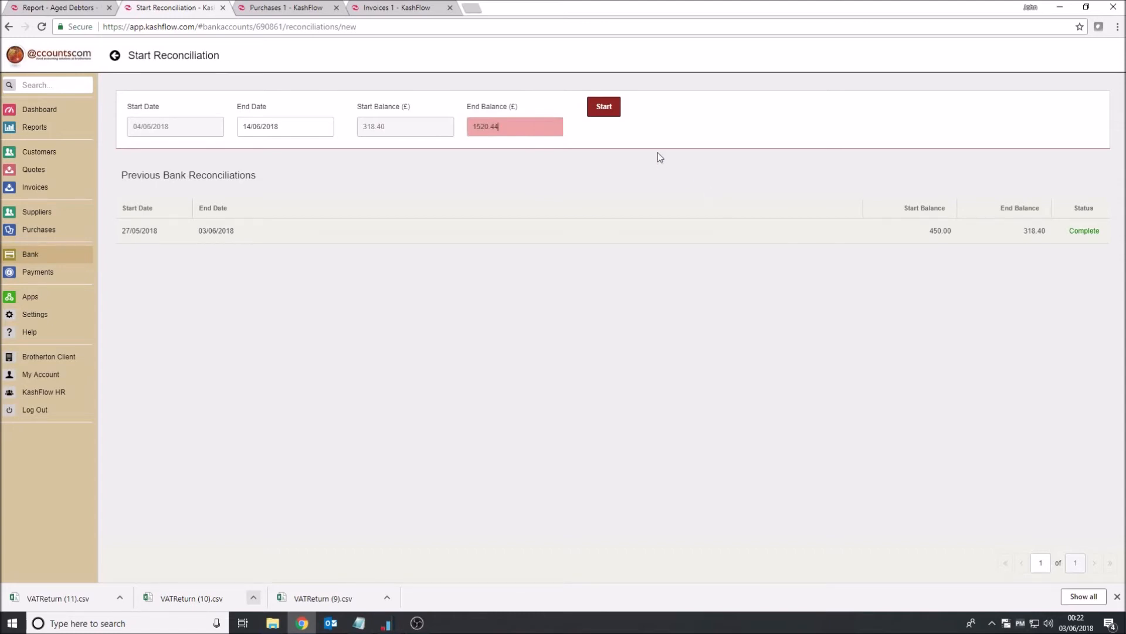
{"action": "left_click", "coordinate": [604, 107]}
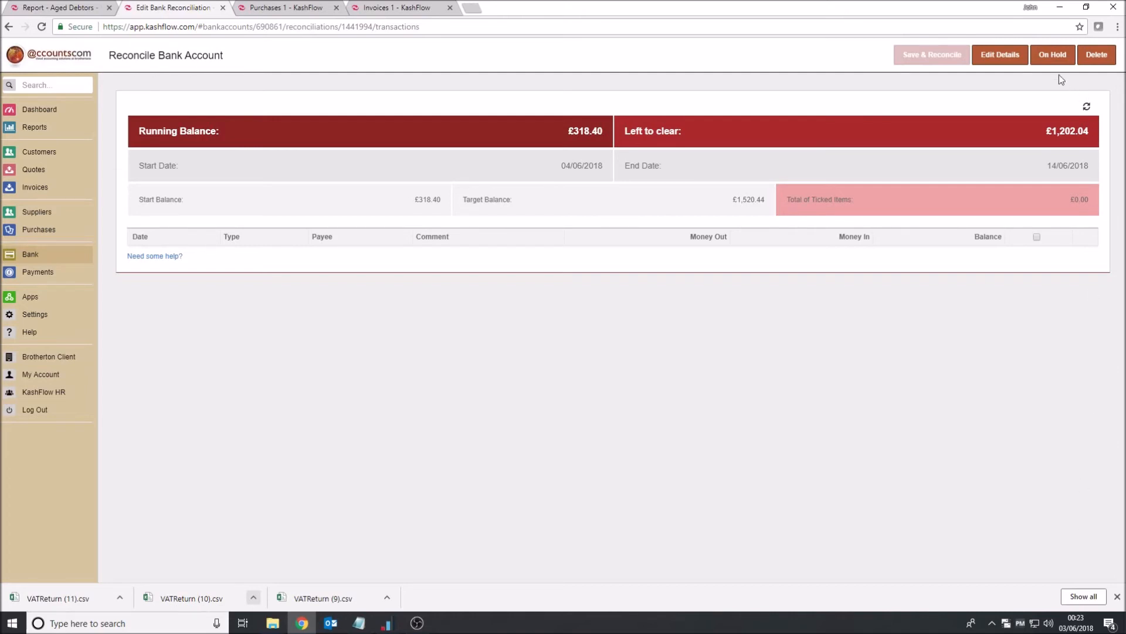
Put the new reconciliation on hold, and resume it from the Brotherton 1 bank account
{"action": "left_click", "coordinate": [1045, 57]}
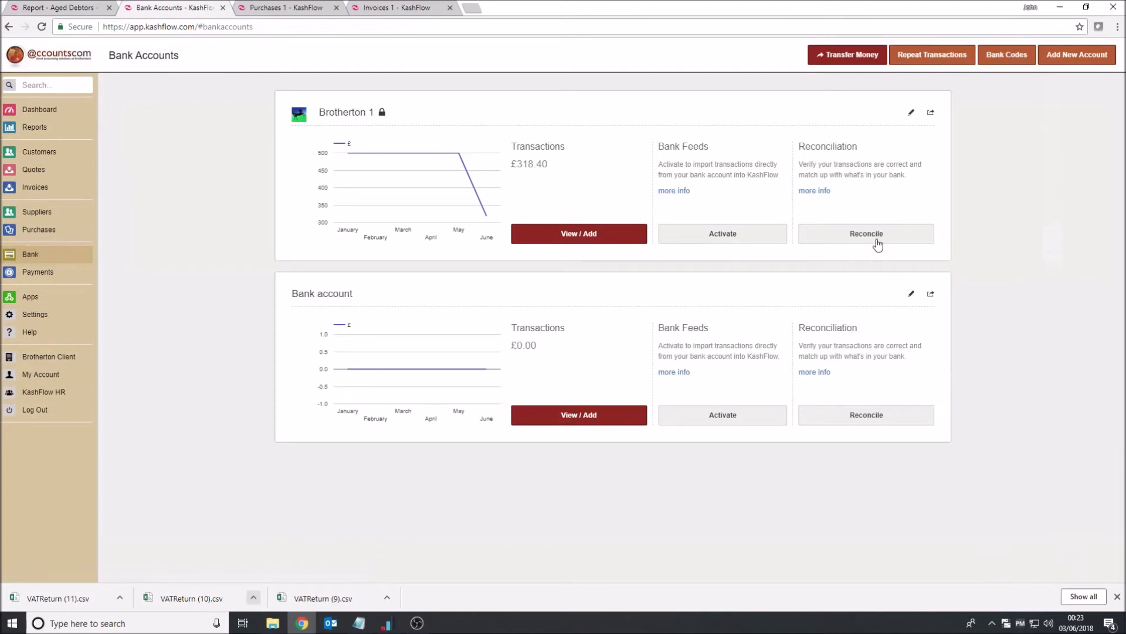
{"action": "left_click", "coordinate": [879, 245]}
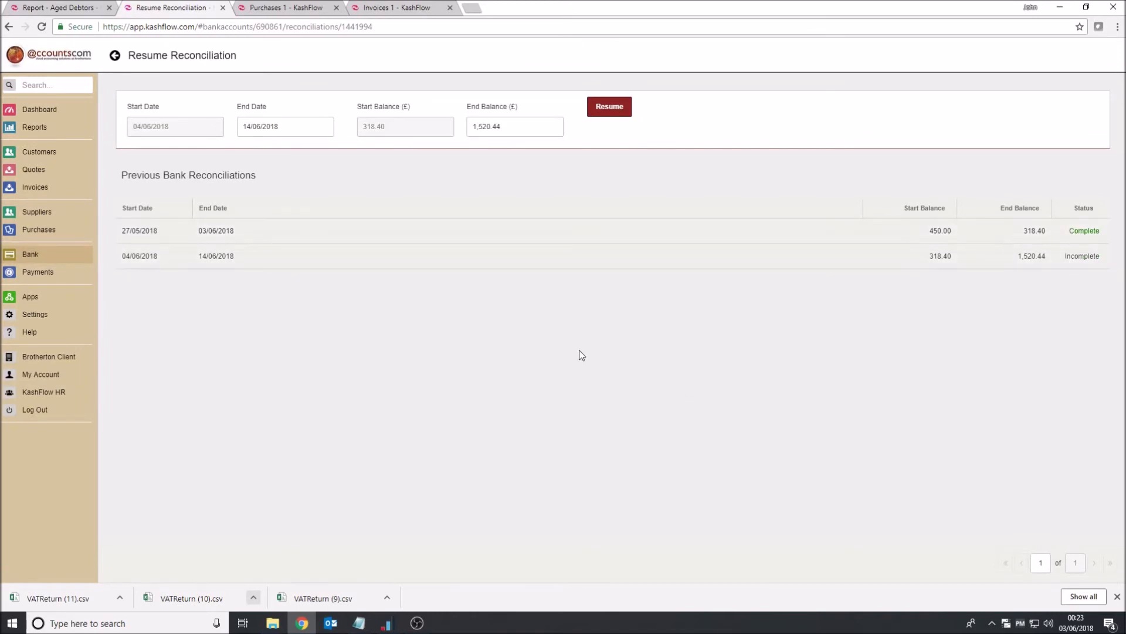
{"action": "left_click", "coordinate": [609, 110]}
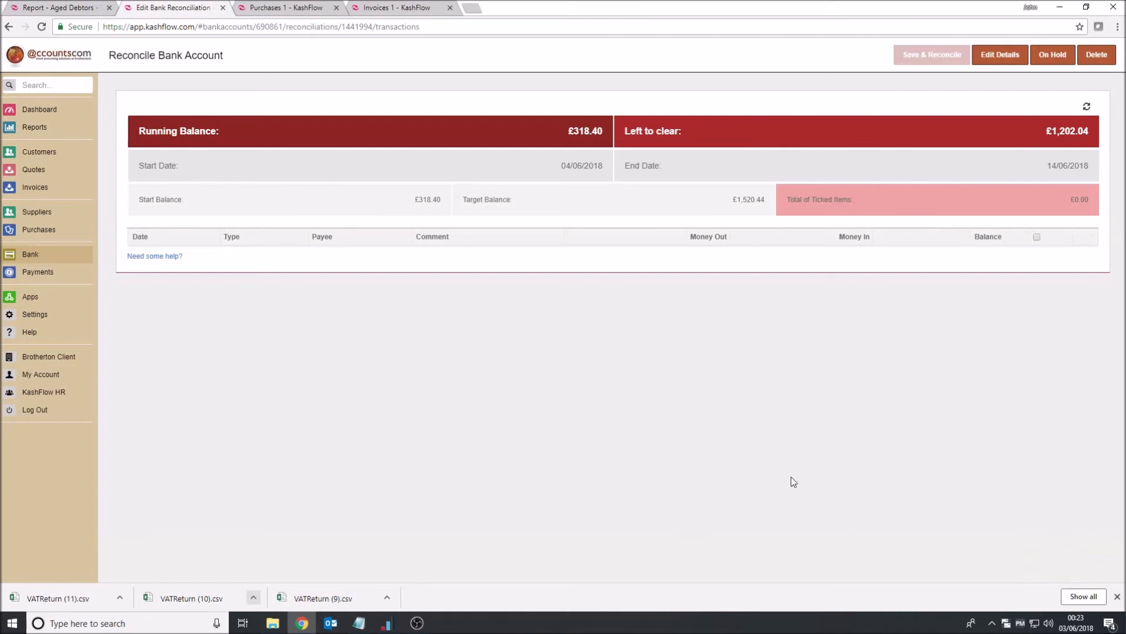
Edit the open reconciliation's details to set the end balance to 1,450.21
{"action": "left_click", "coordinate": [997, 55]}
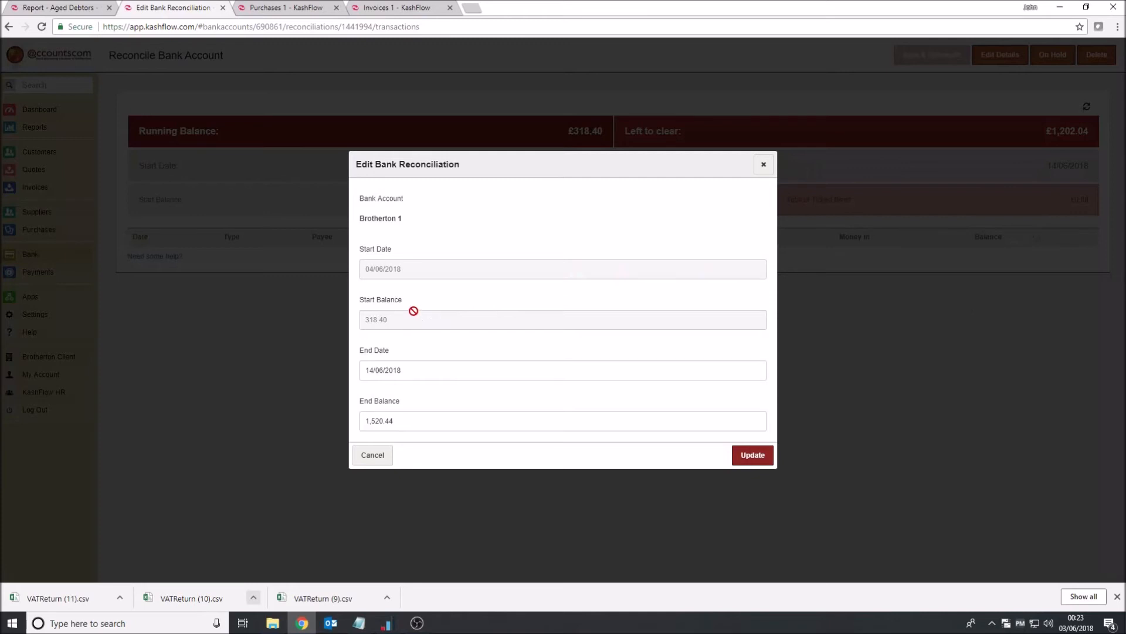
{"action": "left_click", "coordinate": [409, 417]}
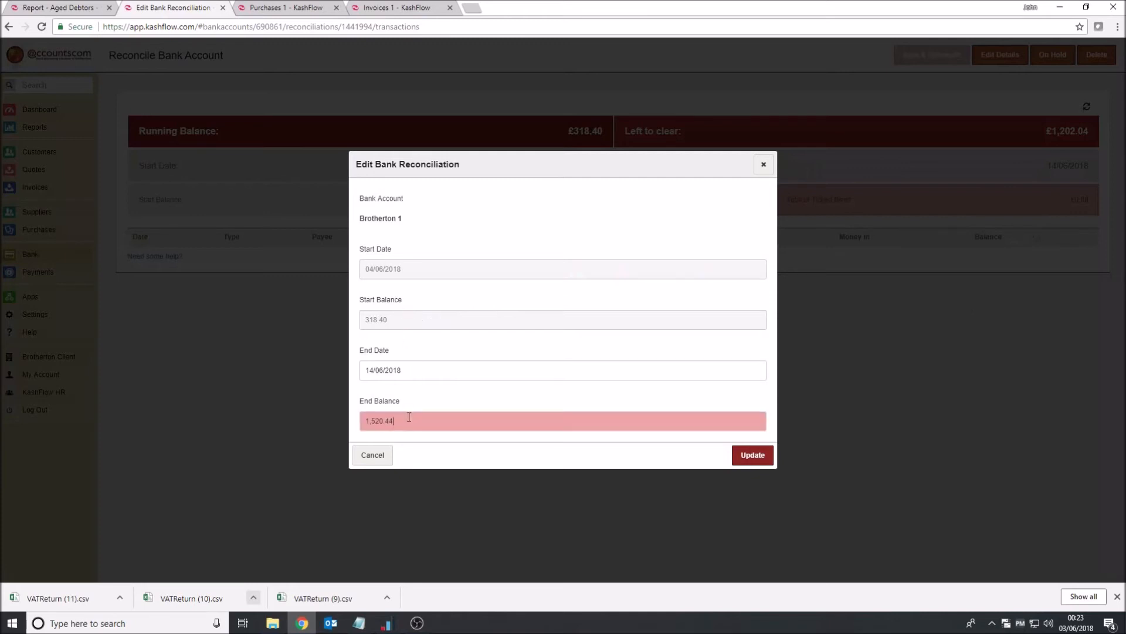
{"action": "left_click_drag", "start_coordinate": [410, 418], "coordinate": [346, 419]}
{"action": "type", "text": "1"}
{"action": "left_click", "coordinate": [753, 457]}
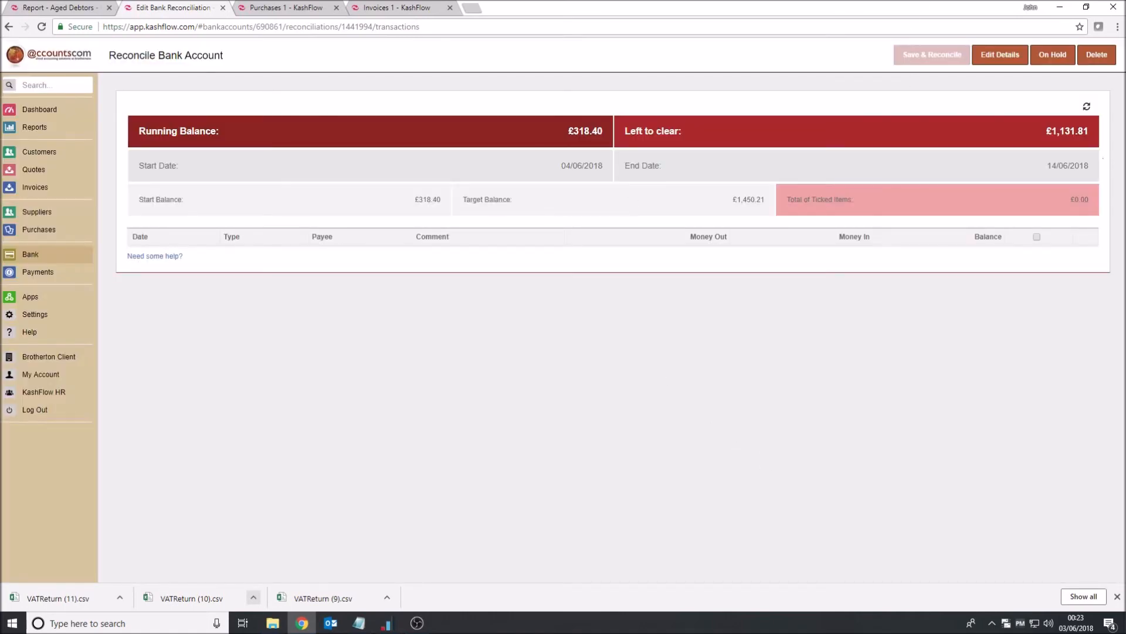
Put the open reconciliation on hold, and resume the incomplete one ending 14/06/2018 from Brotherton 1's previous reconciliations
{"action": "left_click", "coordinate": [1052, 55]}
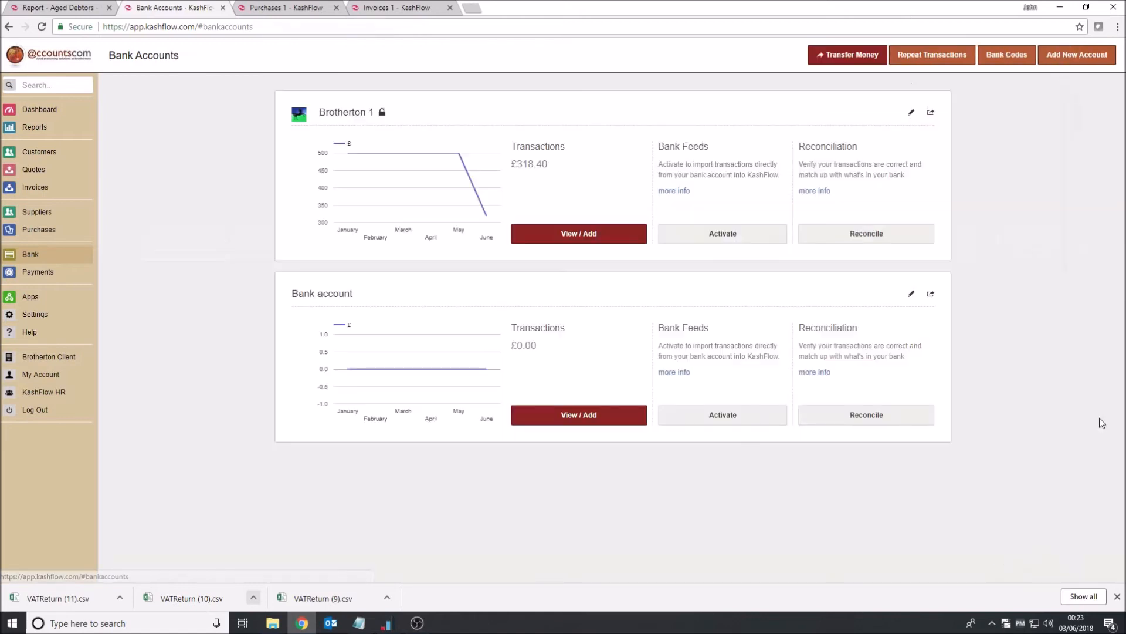
{"action": "left_click", "coordinate": [874, 235]}
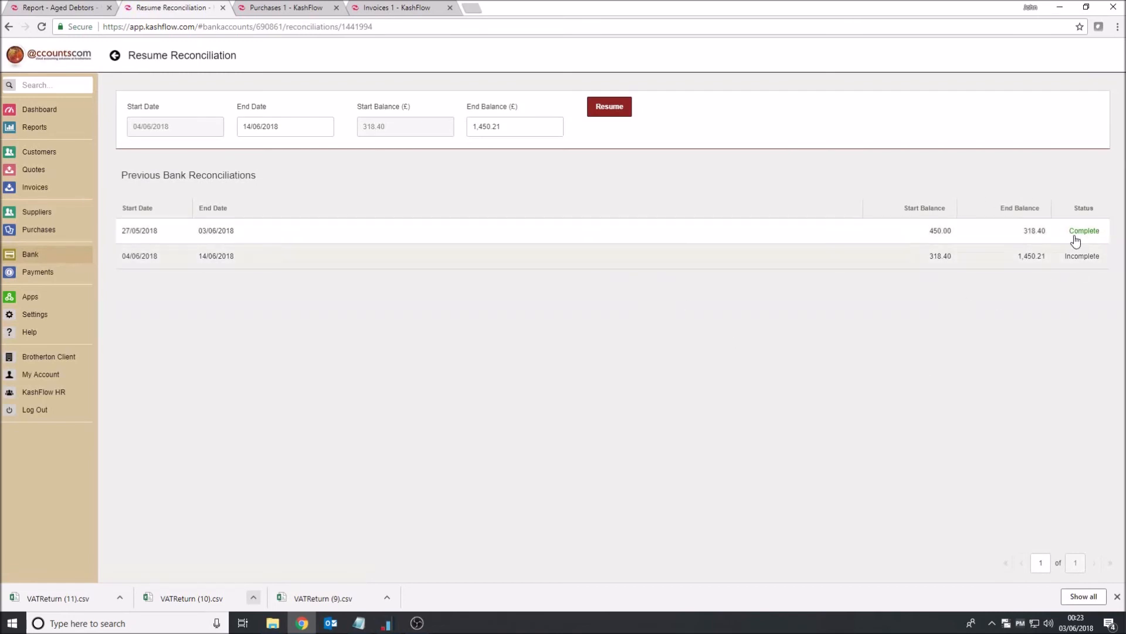
{"action": "left_click", "coordinate": [950, 261]}
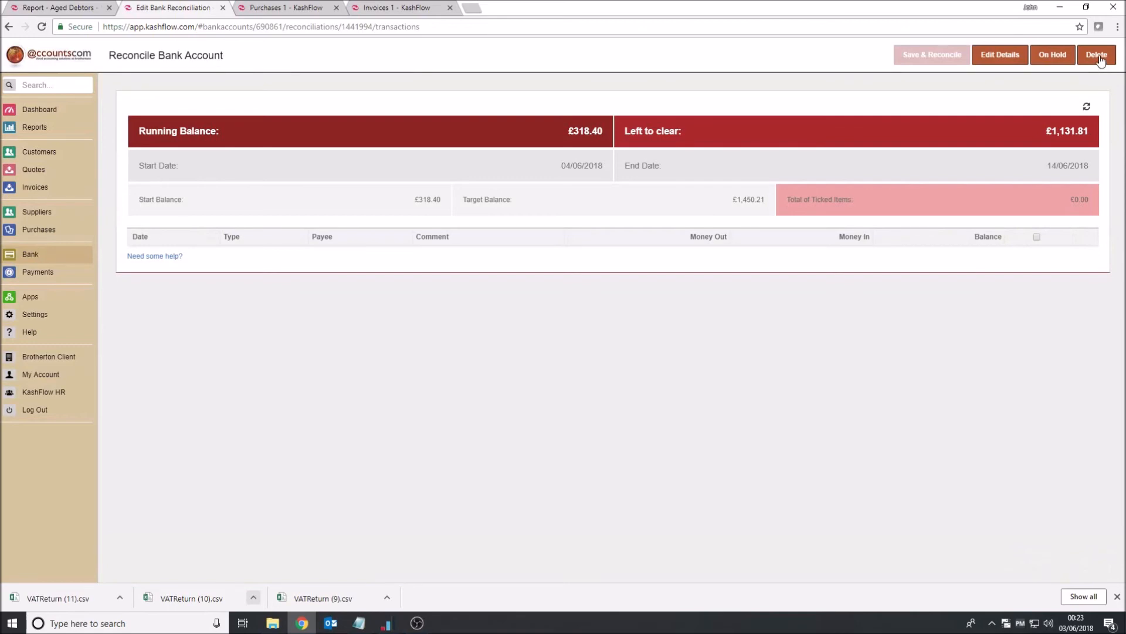
Delete the open reconciliation, confirm the deletion, and check Brotherton 1's list of previous reconciliations
{"action": "left_click", "coordinate": [1099, 57]}
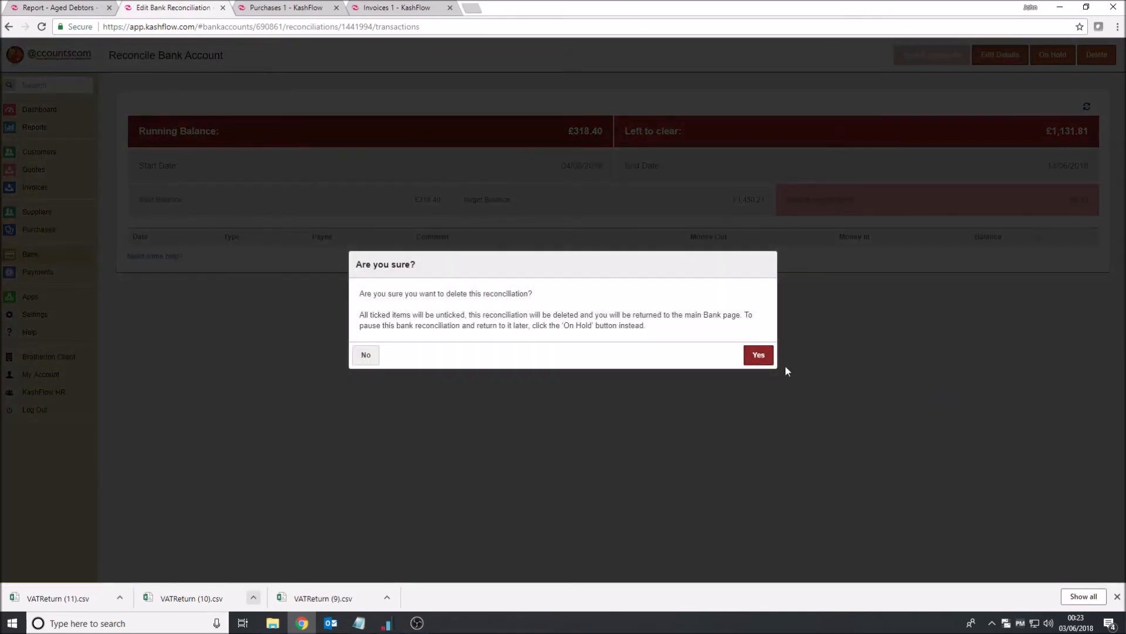
{"action": "left_click", "coordinate": [759, 355]}
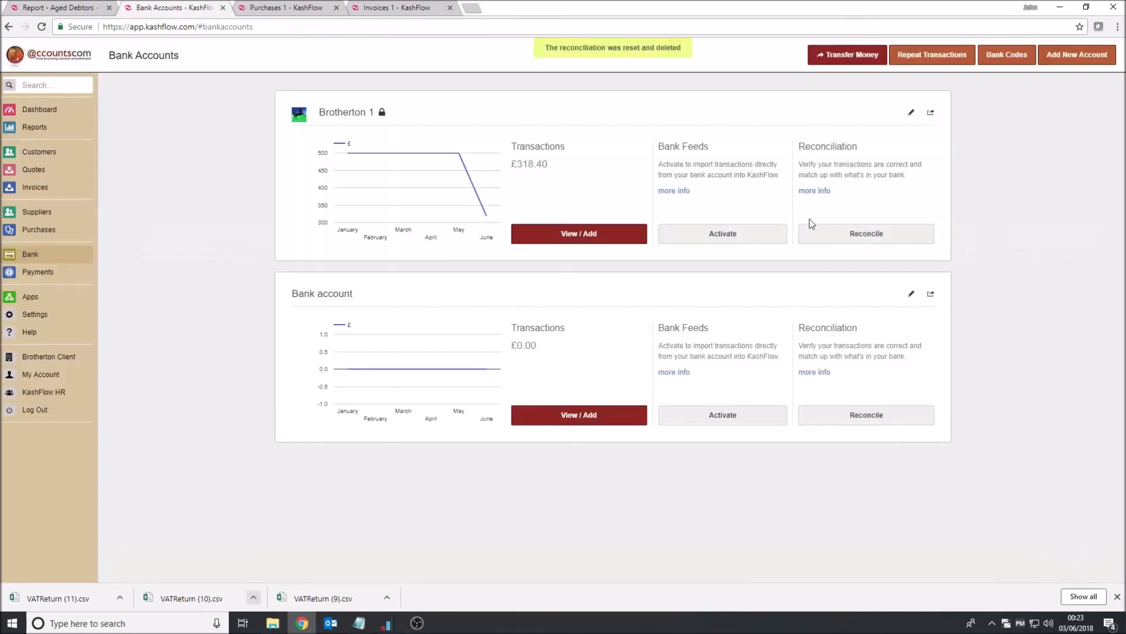
{"action": "left_click", "coordinate": [861, 234]}
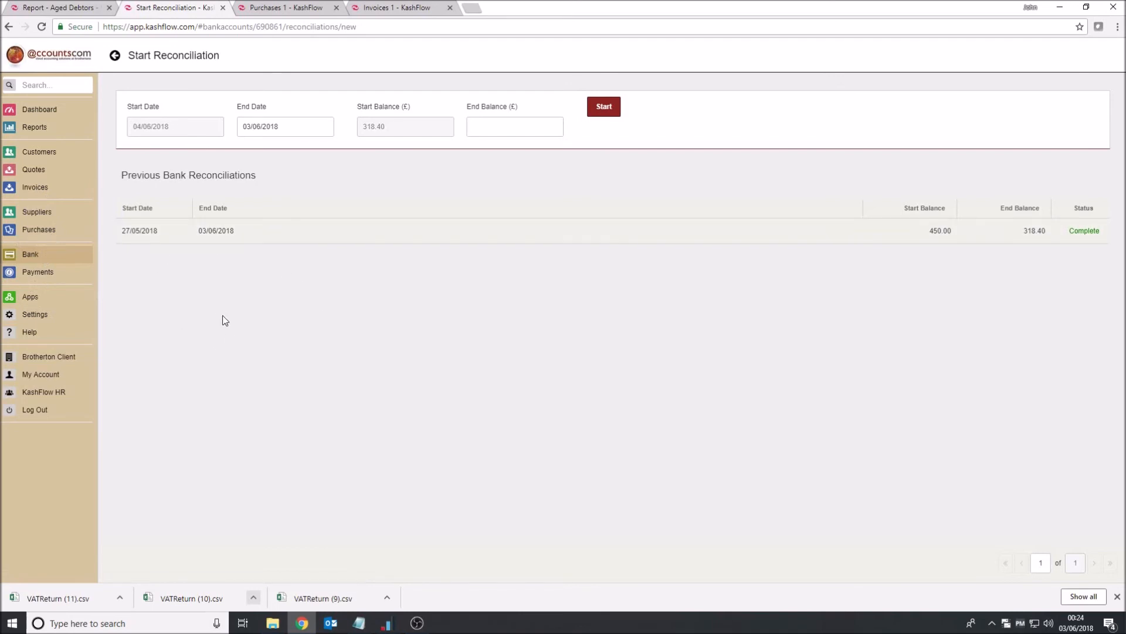
Return to the bank accounts overview and start activating bank feeds for Brotherton 1
{"action": "left_click", "coordinate": [41, 257]}
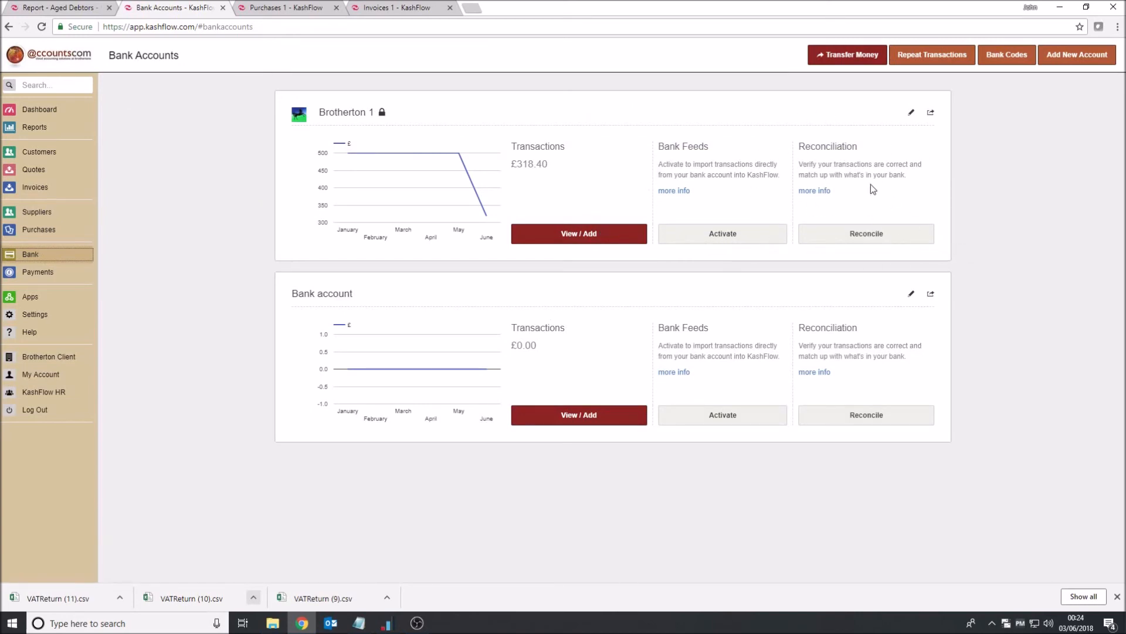
{"action": "left_click", "coordinate": [716, 237]}
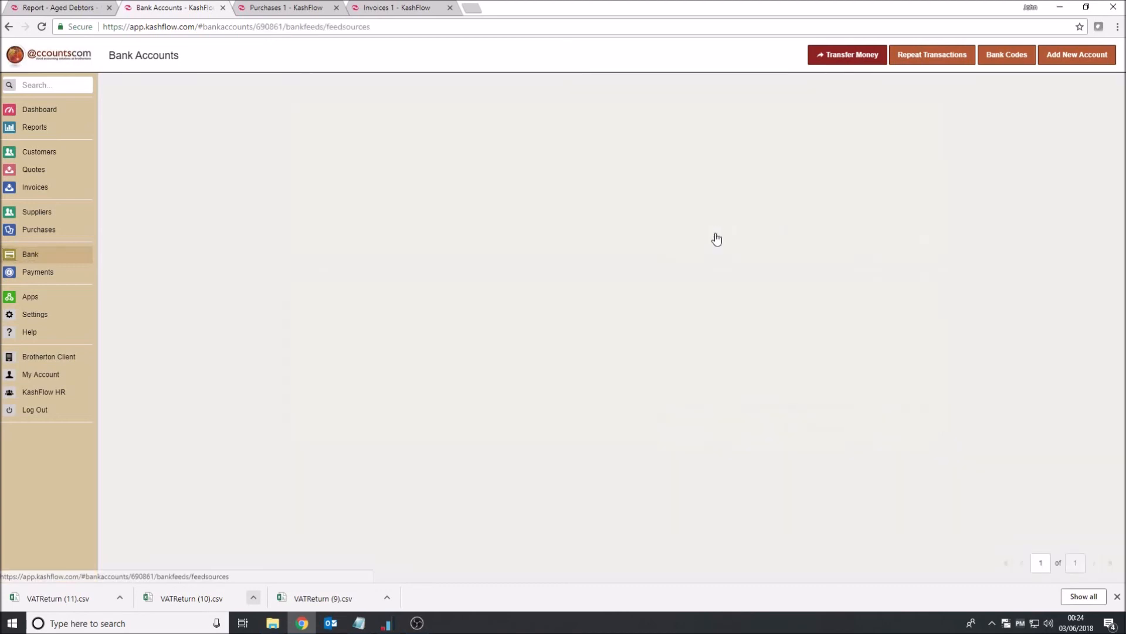